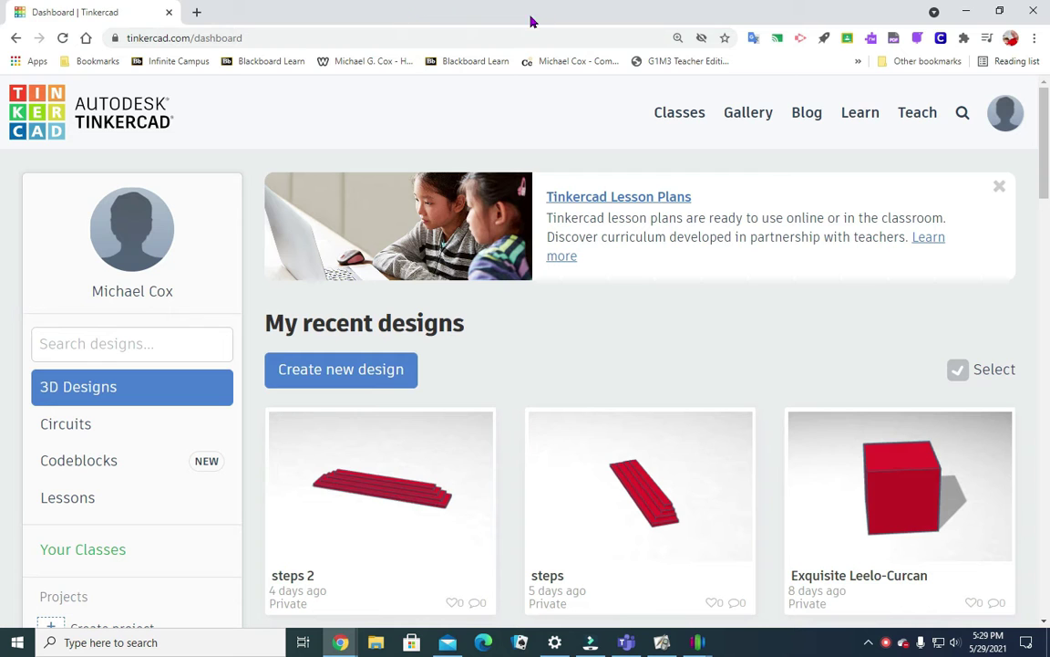
- Open the Kindergarten page at 235glenmount.weebly.com/kindergarten.html in a new browser tab
{"action": "left_click", "coordinate": [195, 13]}
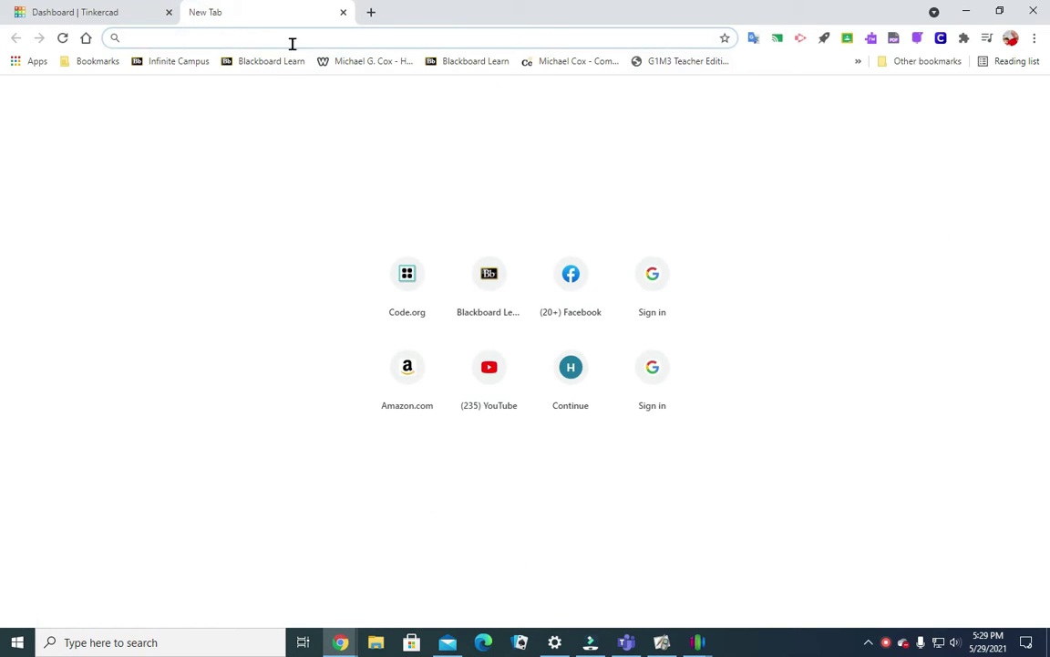
{"action": "type", "text": "235"}
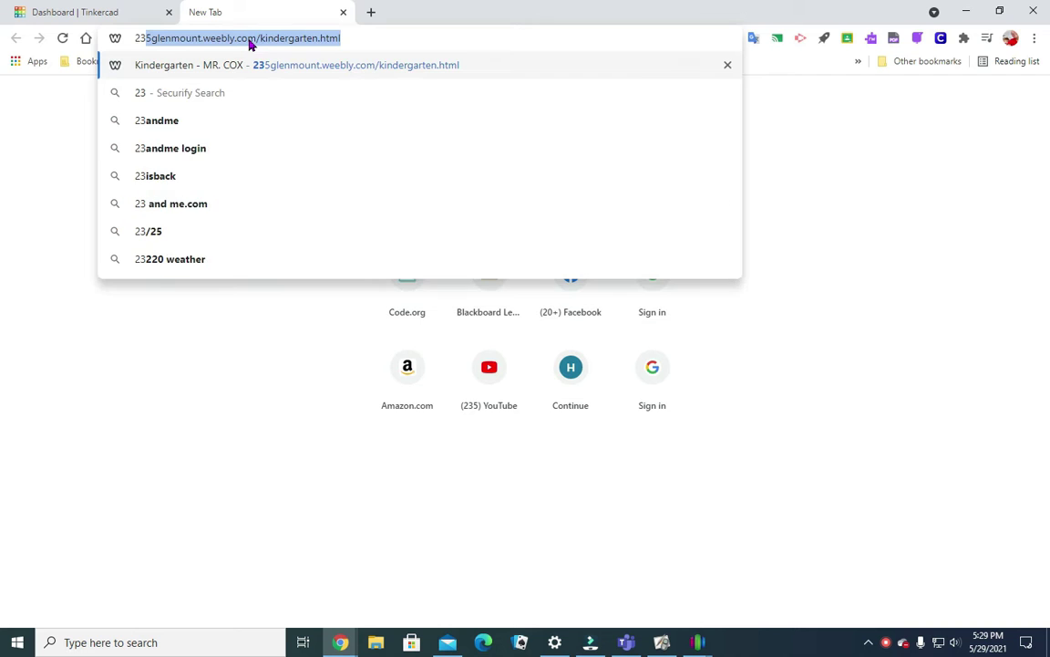
{"action": "left_click", "coordinate": [345, 69]}
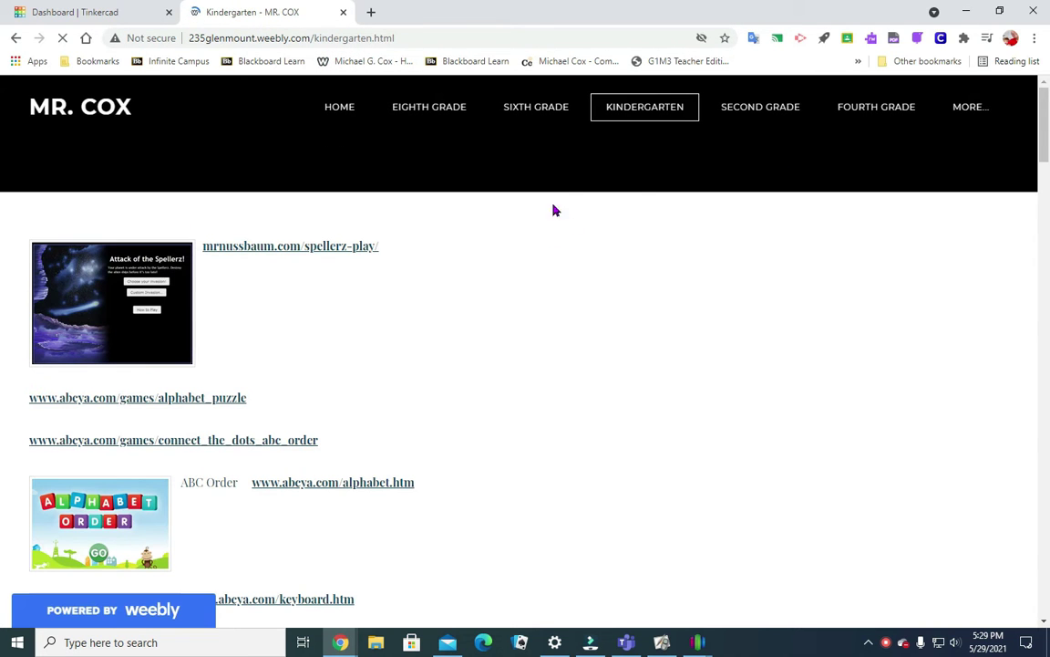
- Go to the site's Building Team page, view the Tinkercad class join link, and close the join page
{"action": "mouse_move", "coordinate": [967, 108]}
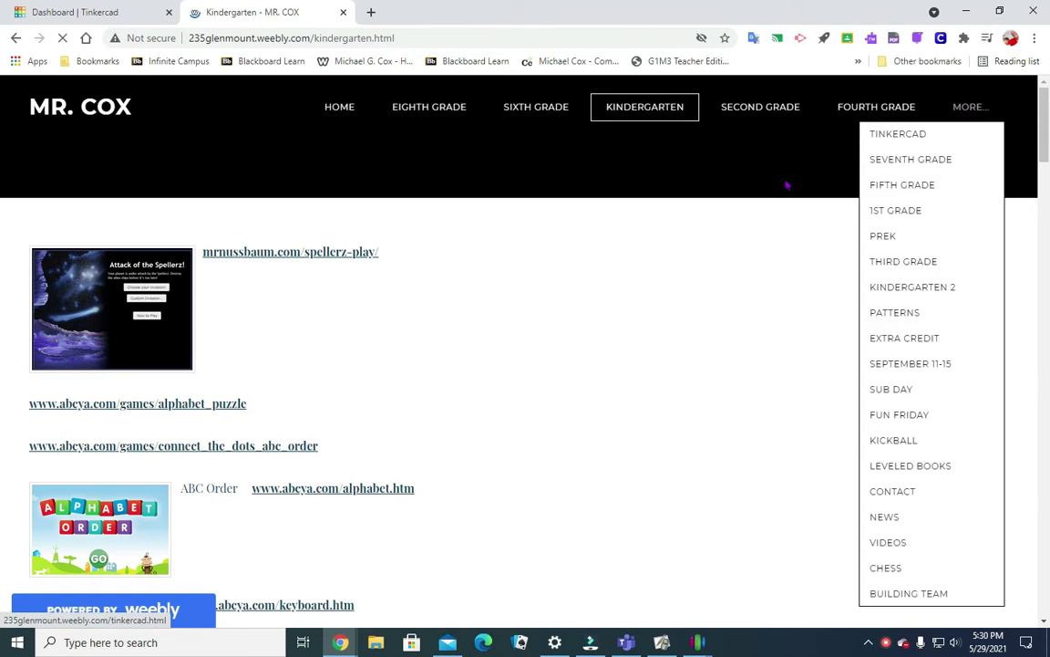
{"action": "scroll", "coordinate": [978, 117], "scroll_direction": "down", "scroll_amount": 1}
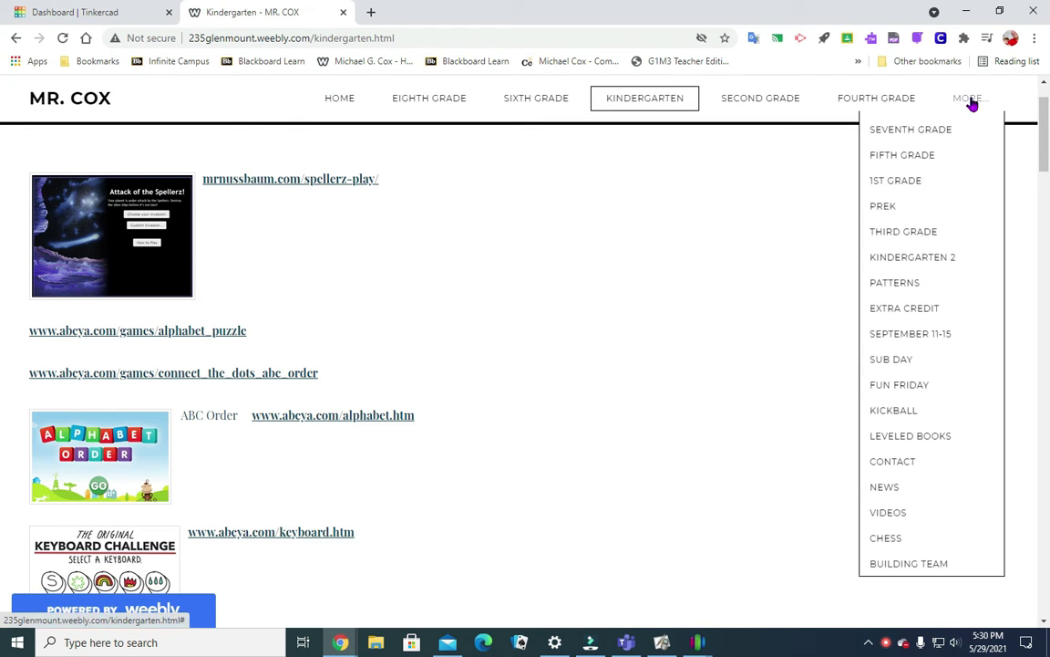
{"action": "left_click", "coordinate": [930, 585]}
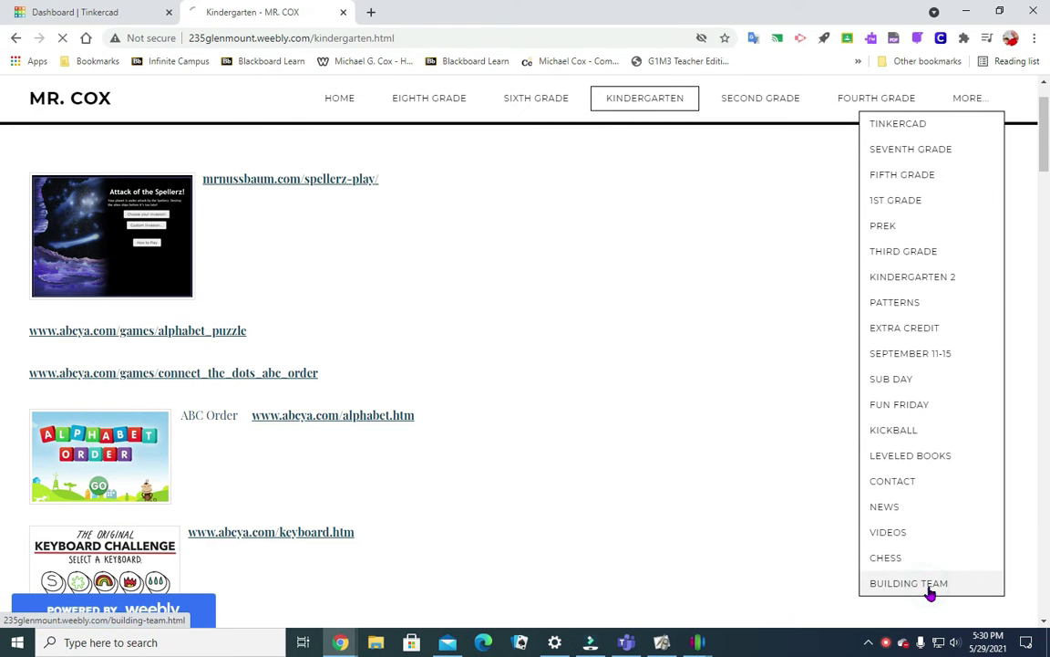
{"action": "scroll", "coordinate": [735, 365], "scroll_direction": "down", "scroll_amount": 2}
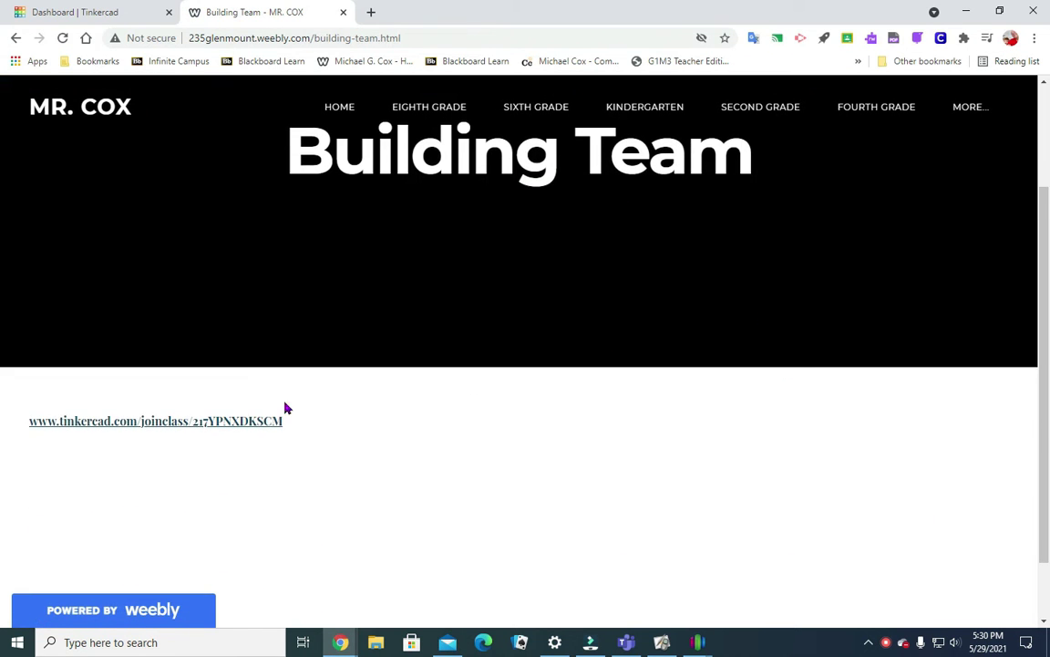
{"action": "left_click", "coordinate": [145, 424]}
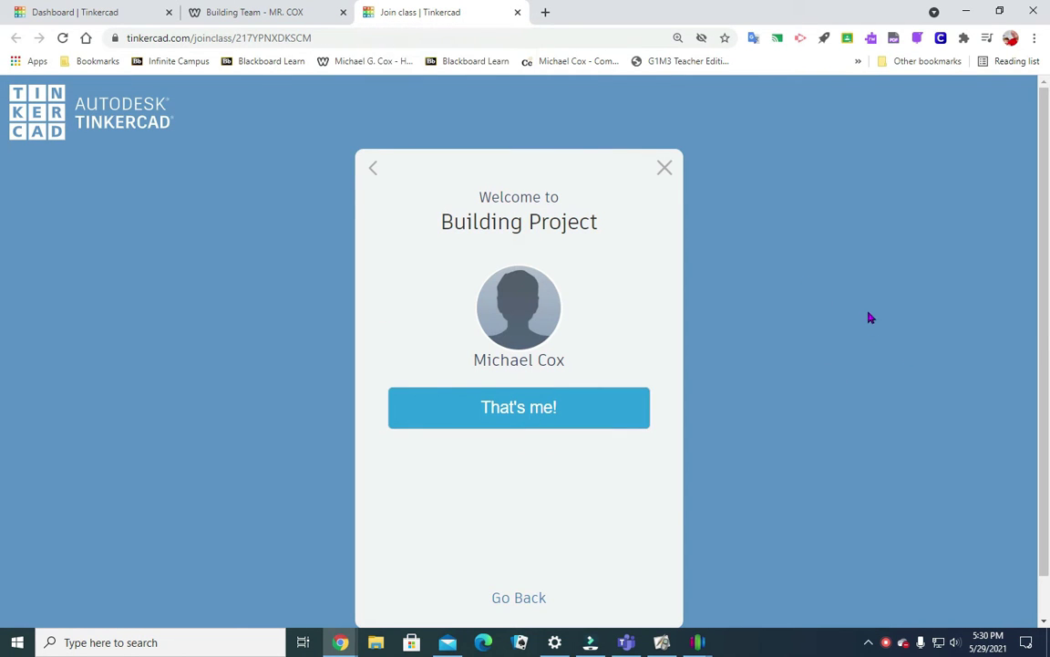
{"action": "left_click", "coordinate": [515, 13]}
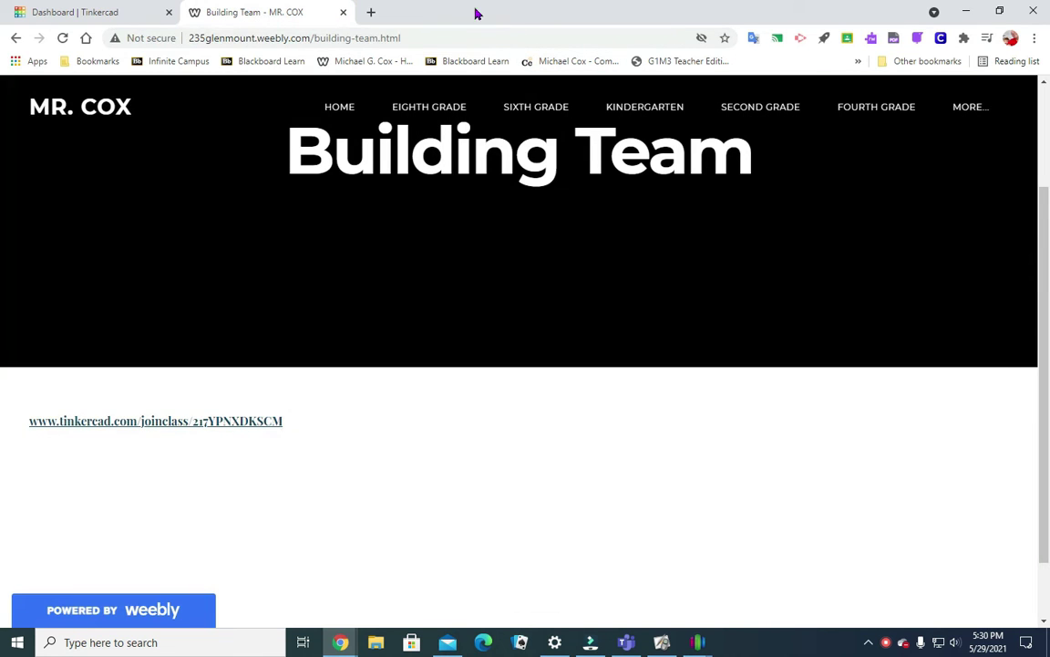
- Create a new 3D design from the Tinkercad dashboard and set its workplane grid units to inches
{"action": "left_click", "coordinate": [69, 13]}
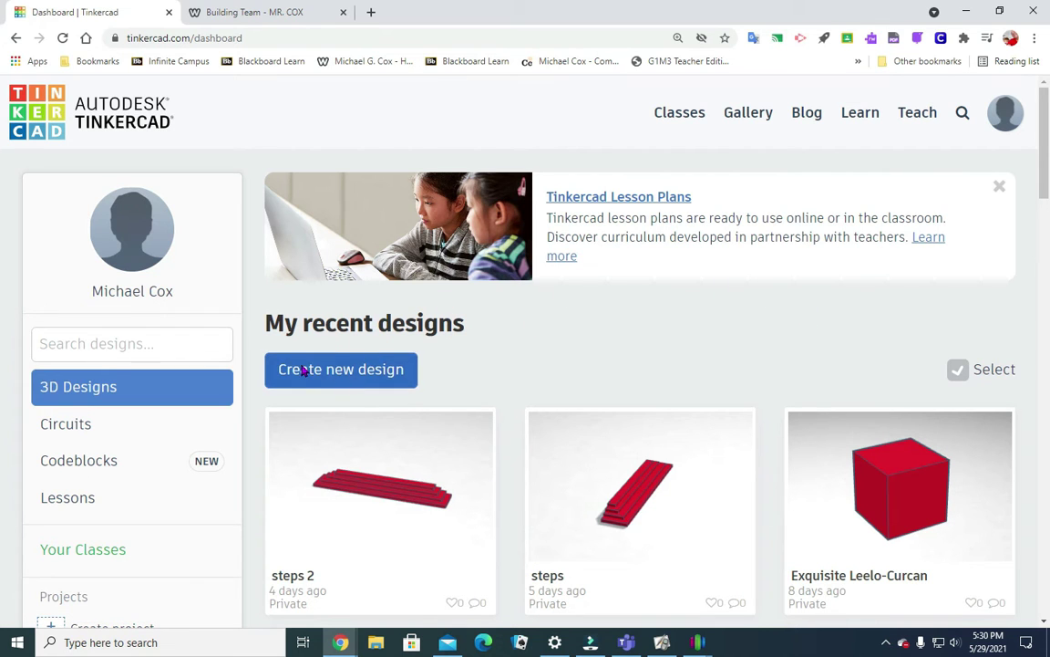
{"action": "left_click", "coordinate": [342, 371]}
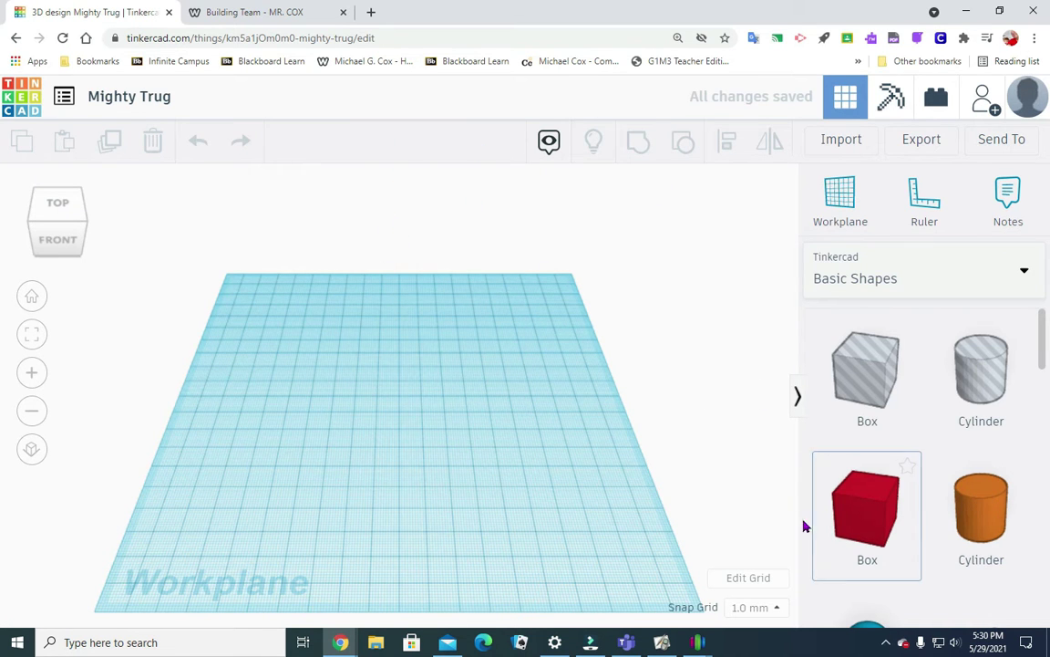
{"action": "left_click", "coordinate": [742, 579]}
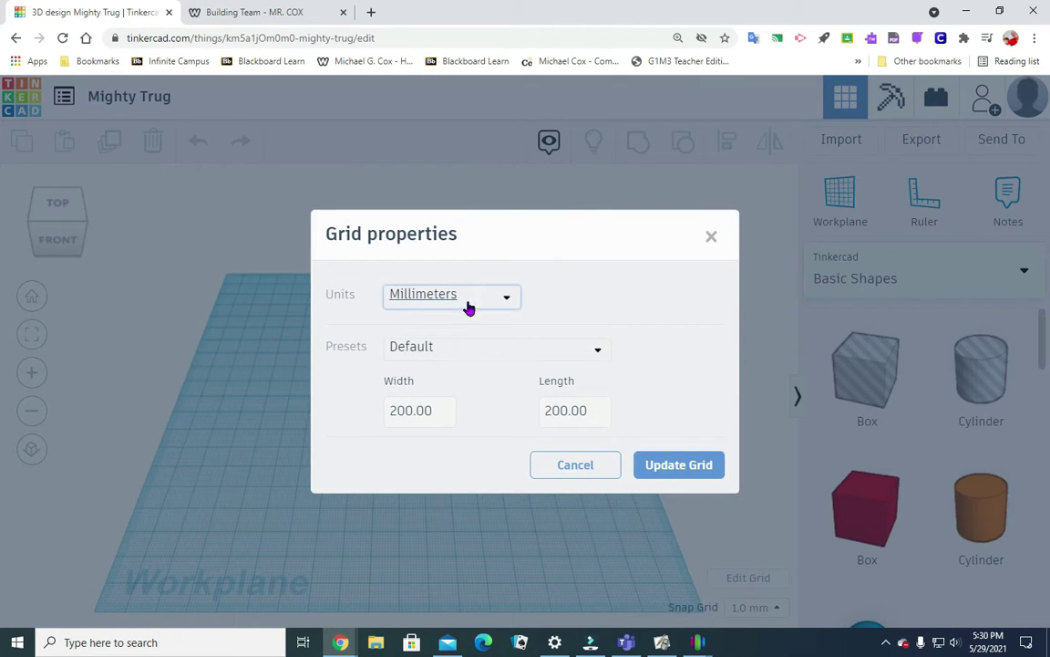
{"action": "left_click", "coordinate": [508, 301]}
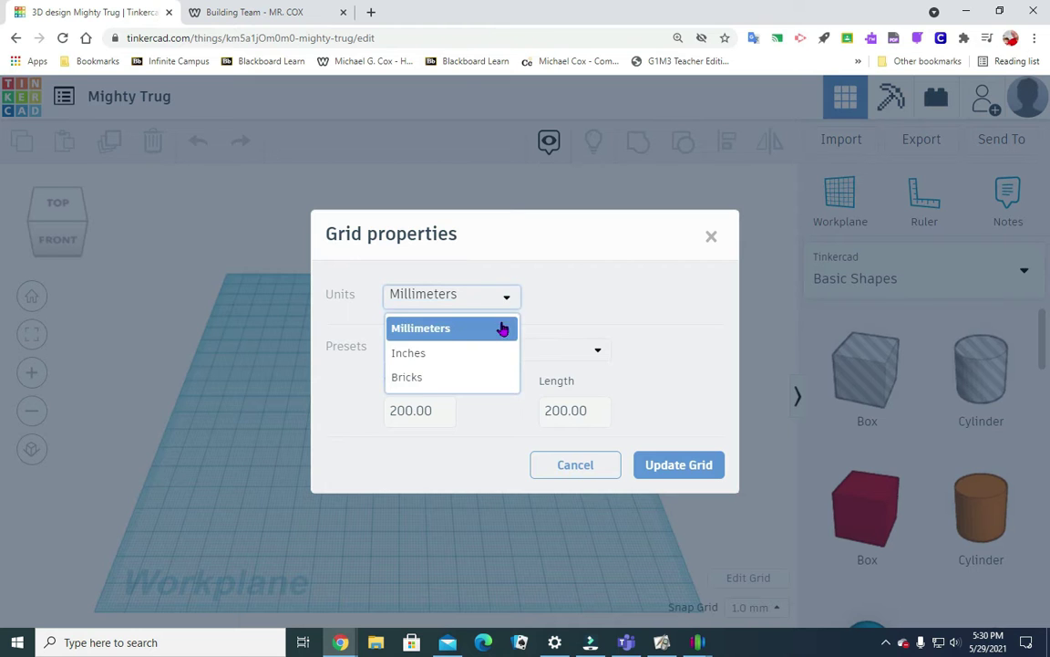
{"action": "left_click", "coordinate": [432, 359]}
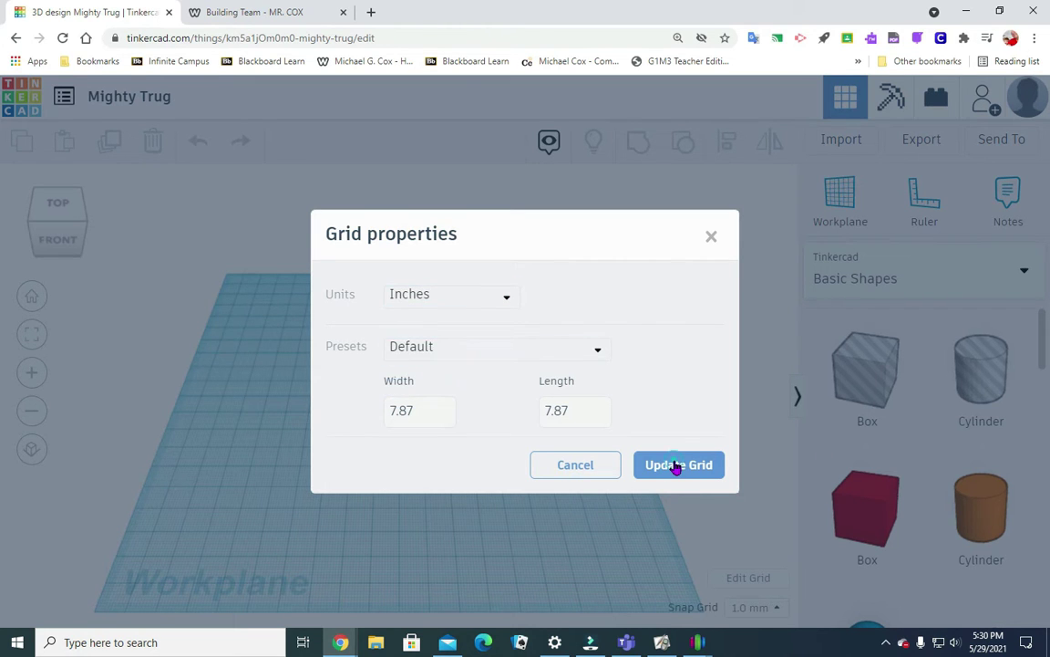
{"action": "left_click", "coordinate": [677, 466]}
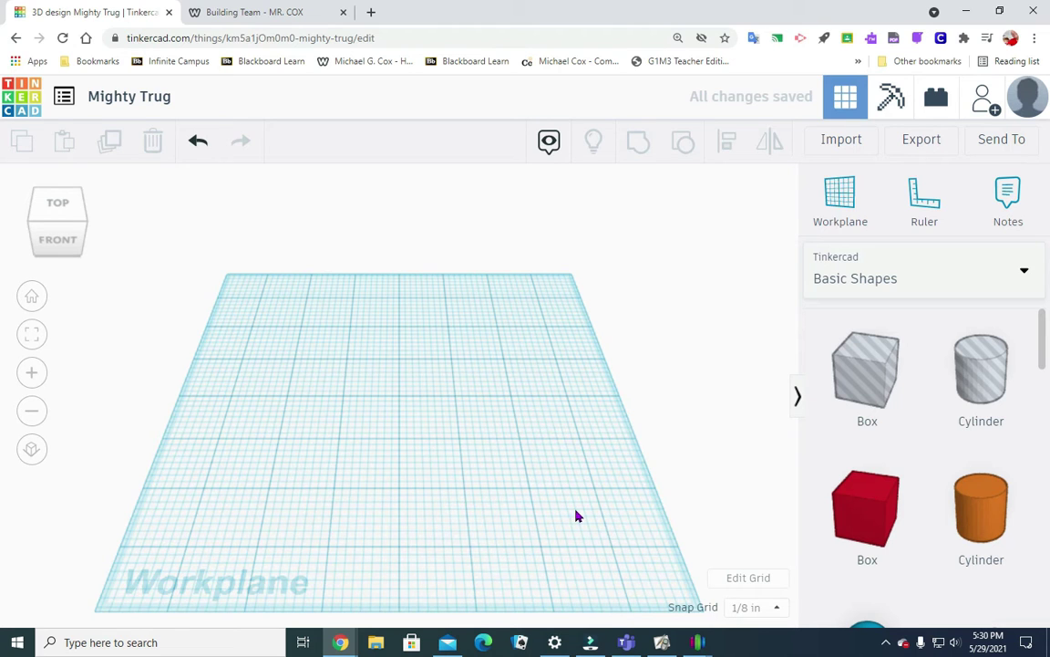
{"action": "left_click", "coordinate": [706, 408]}
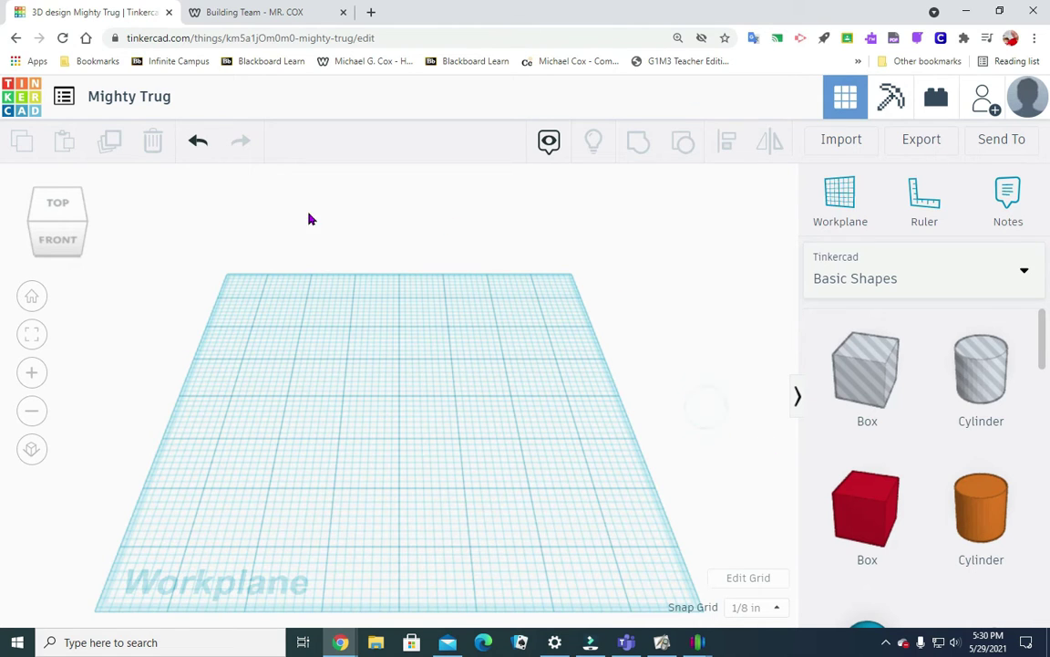
- Rename the design as June 1
{"action": "left_click", "coordinate": [144, 107]}
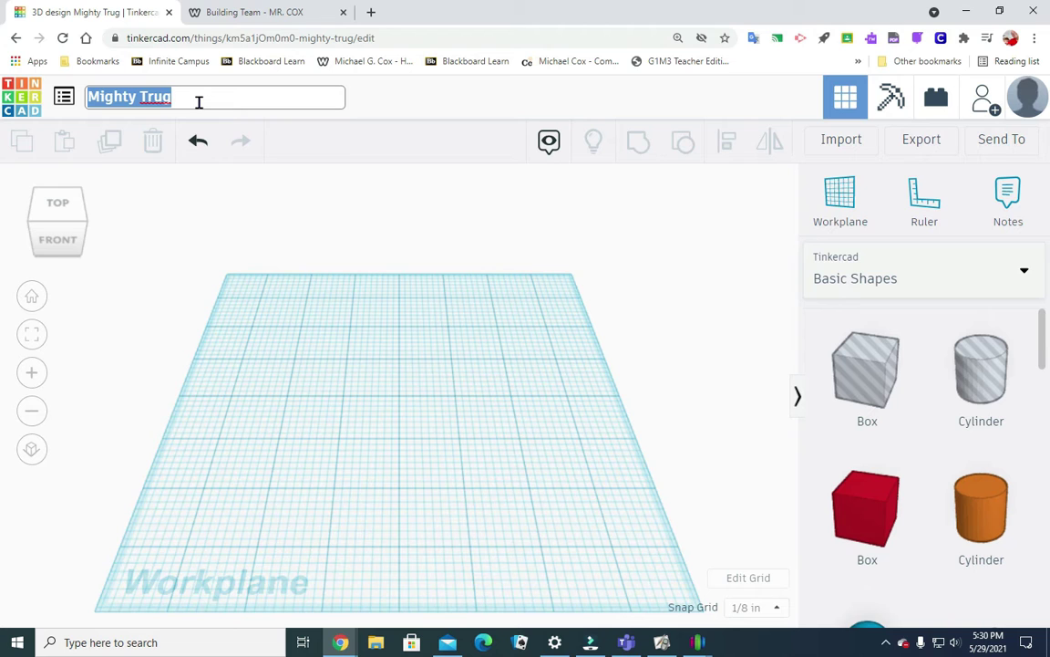
{"action": "type", "text": "M"}
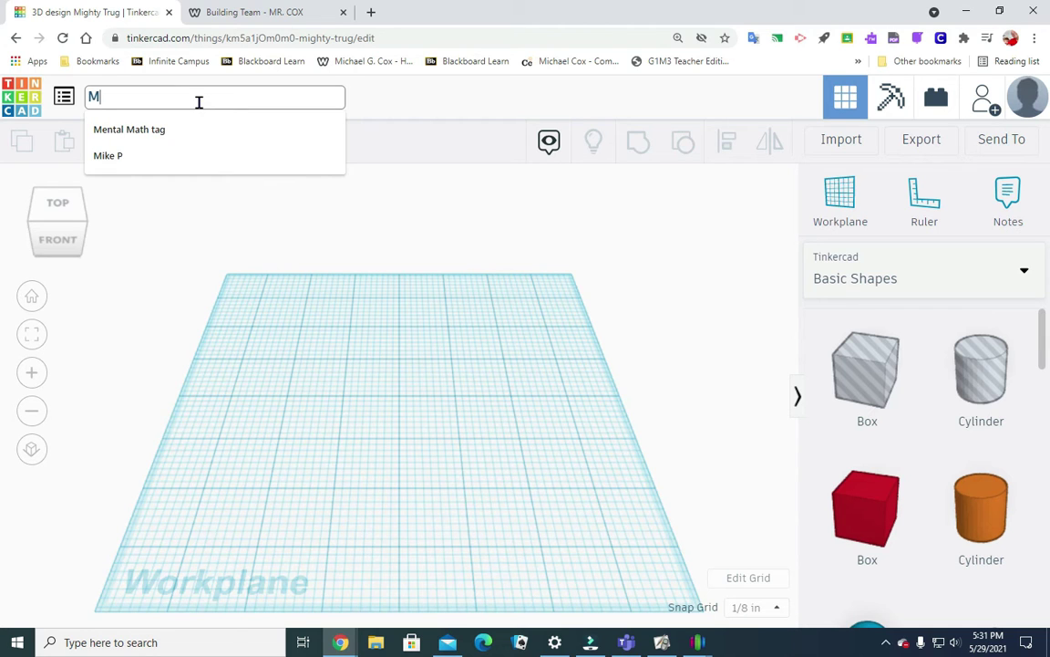
{"action": "key", "text": "BackSpace"}
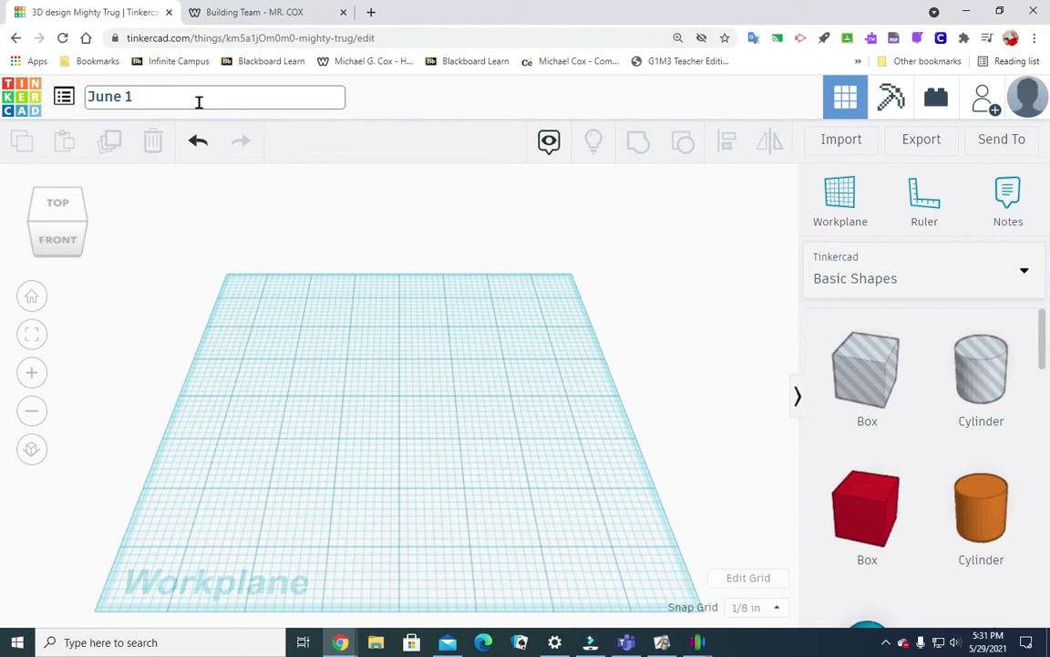
{"action": "left_click", "coordinate": [308, 197]}
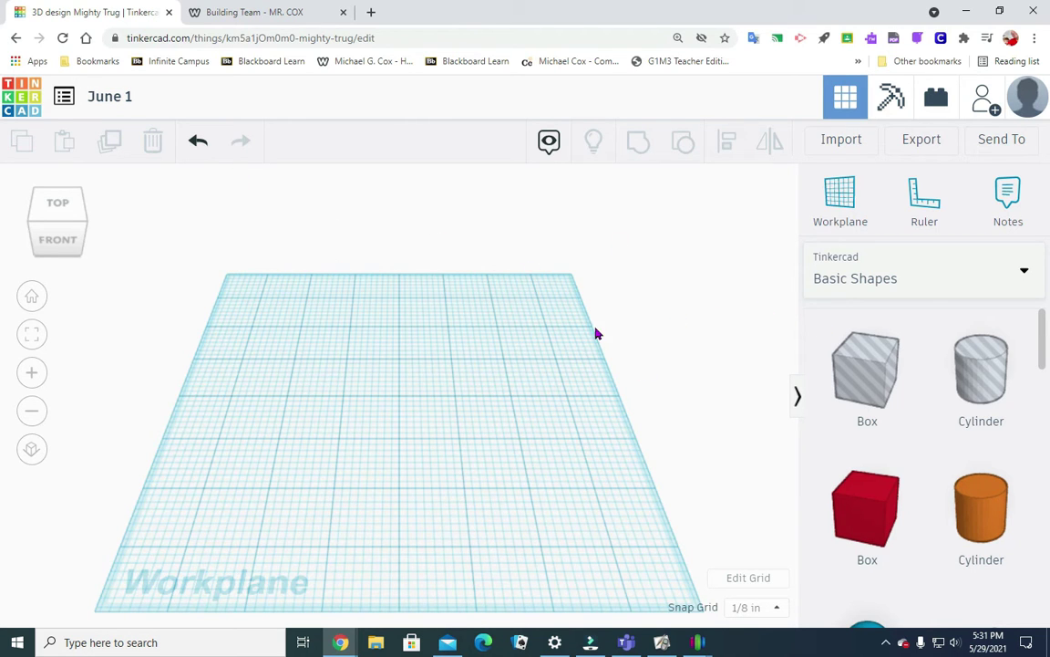
- Browse the basic shapes and place a red solid box in the back-left area of the workplane
{"action": "scroll", "coordinate": [887, 403], "scroll_direction": "down", "scroll_amount": 7}
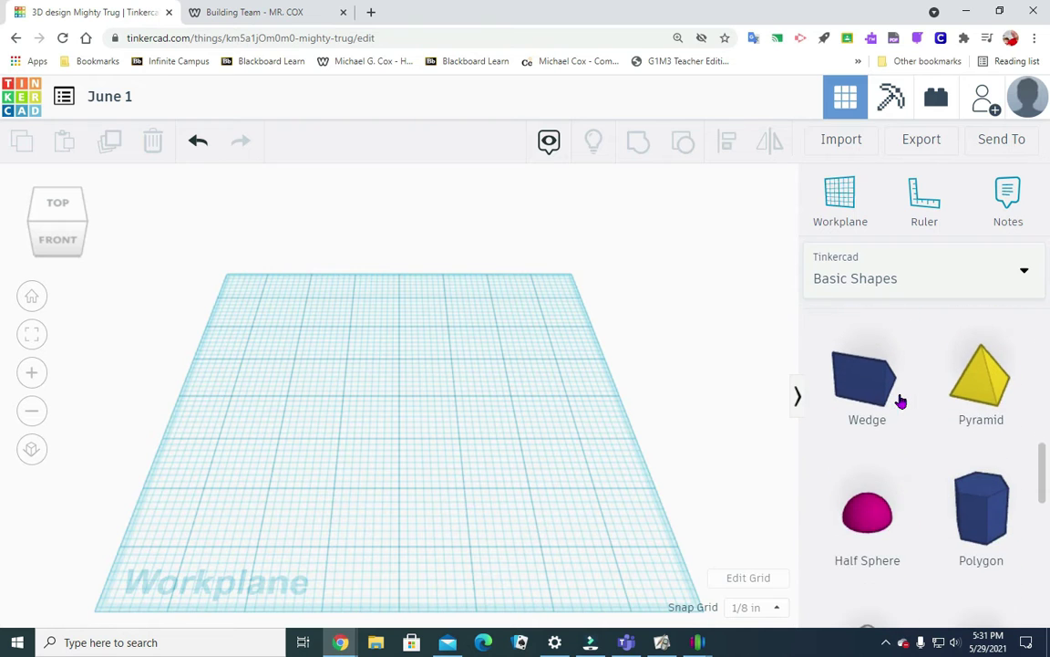
{"action": "scroll", "coordinate": [900, 402], "scroll_direction": "down", "scroll_amount": 6}
{"action": "scroll", "coordinate": [935, 403], "scroll_direction": "up", "scroll_amount": 10}
{"action": "scroll", "coordinate": [933, 402], "scroll_direction": "up", "scroll_amount": 5}
{"action": "scroll", "coordinate": [957, 393], "scroll_direction": "down", "scroll_amount": 2}
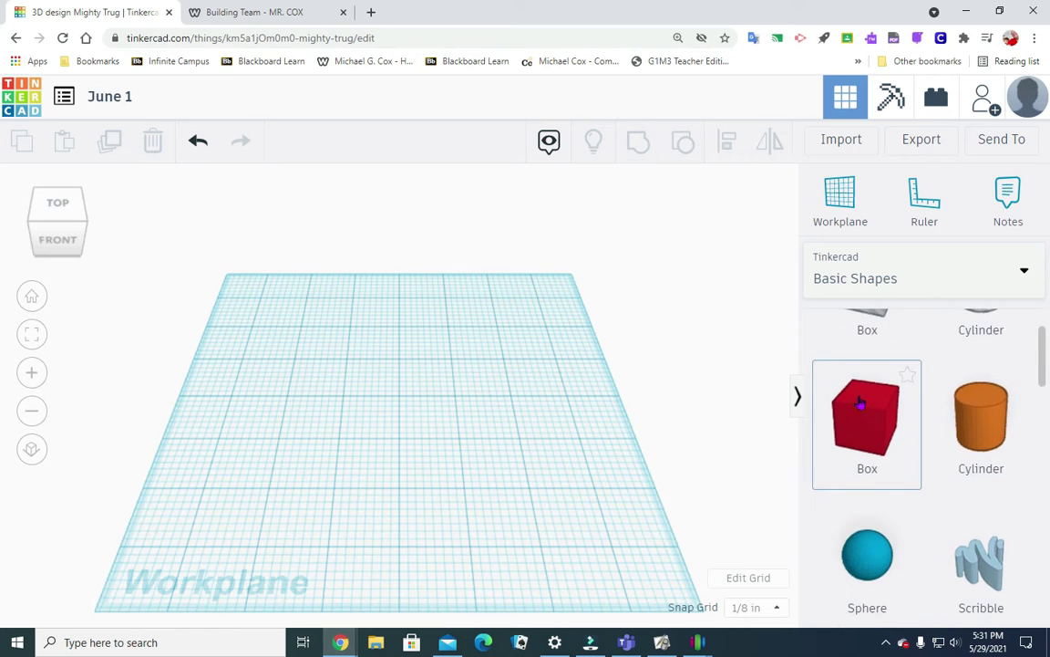
{"action": "left_click_drag", "start_coordinate": [873, 424], "coordinate": [292, 378]}
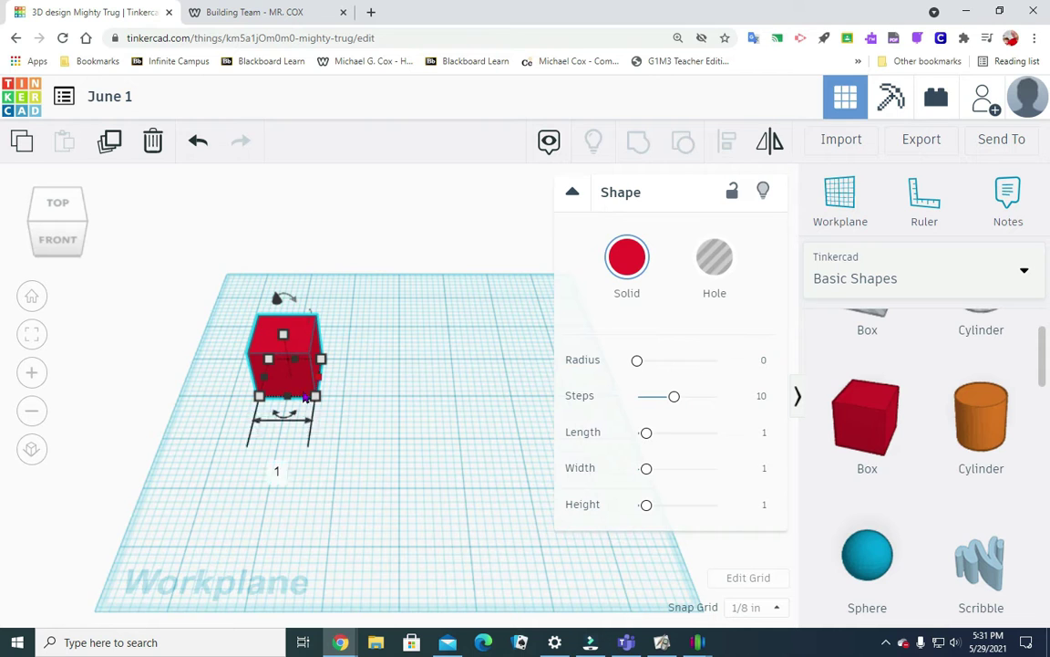
{"action": "left_click", "coordinate": [473, 415]}
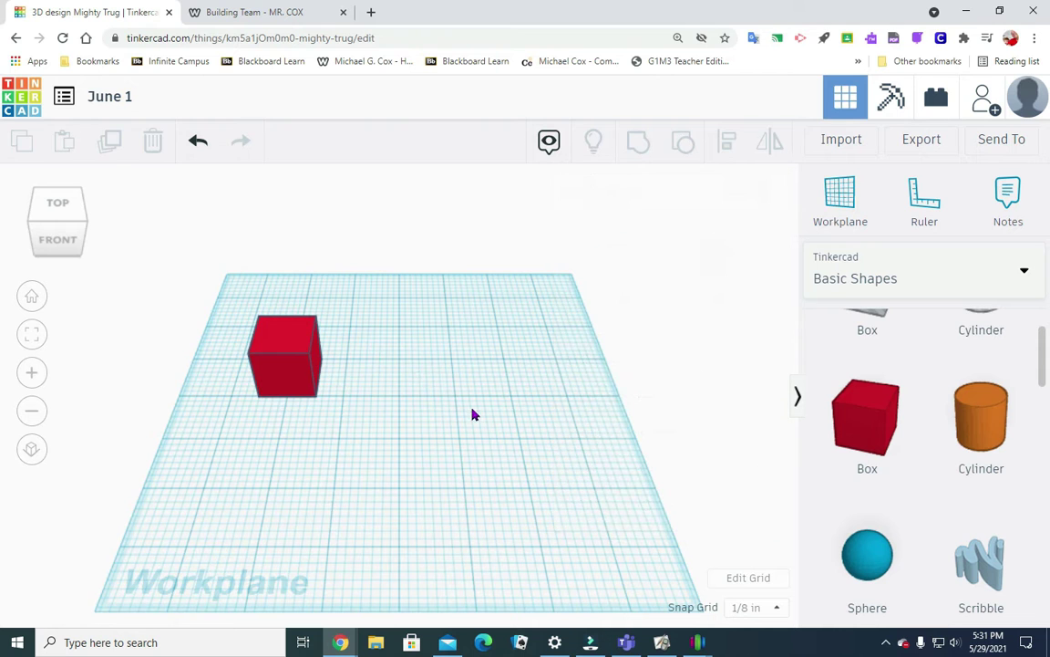
- Move the red box straight back, closer to the rear edge of the workplane
{"action": "left_click", "coordinate": [312, 392]}
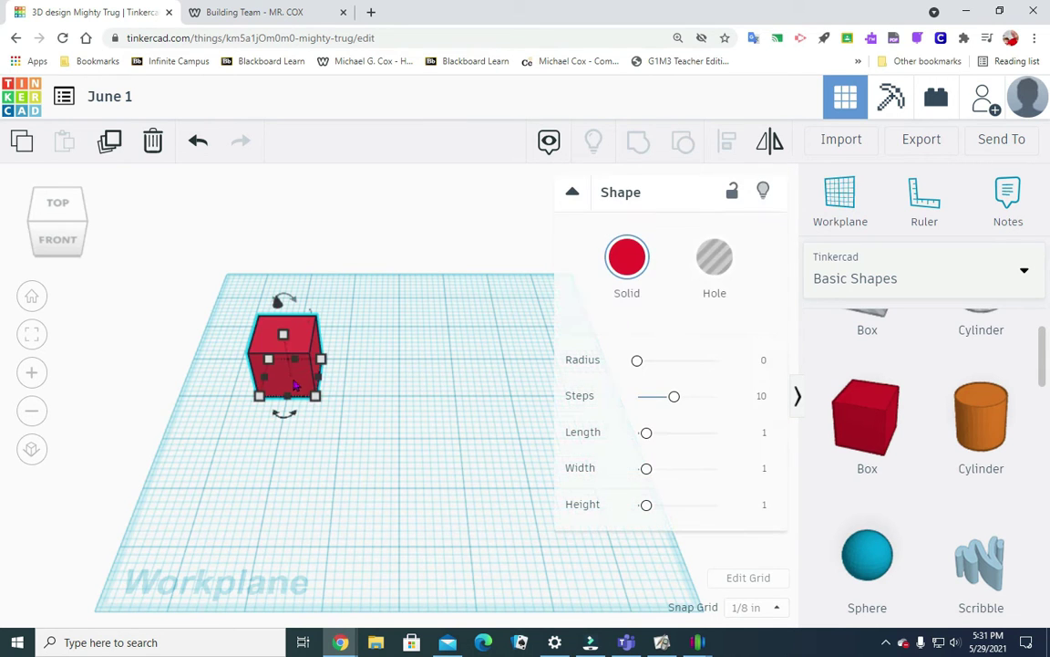
{"action": "left_click", "coordinate": [353, 452]}
{"action": "left_click_drag", "start_coordinate": [279, 370], "coordinate": [280, 347]}
{"action": "left_click", "coordinate": [323, 403]}
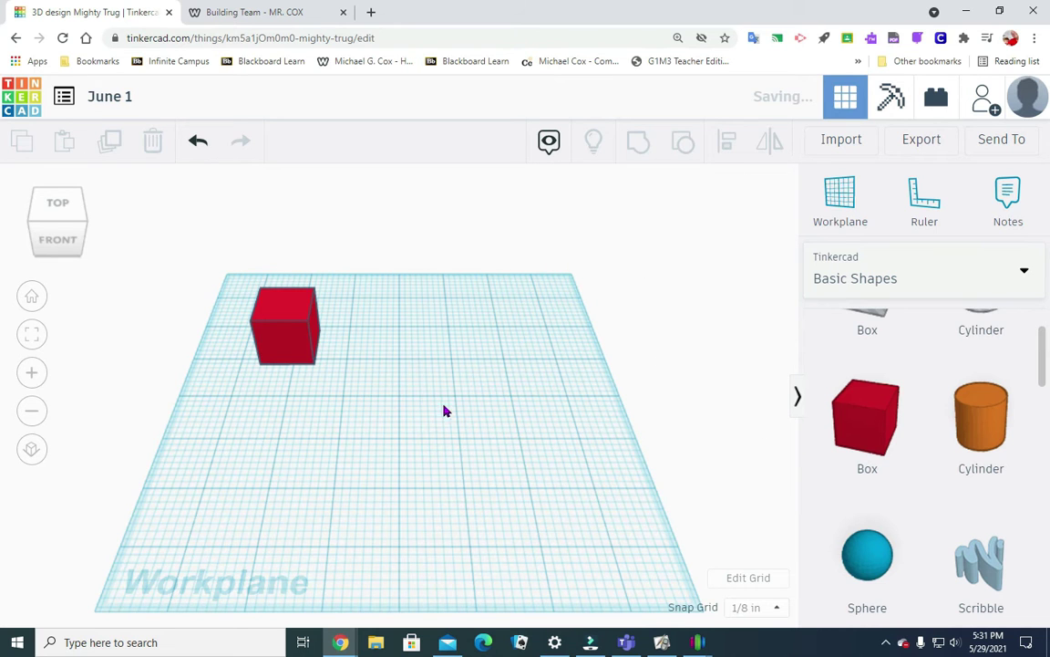
- Set both base dimensions of the red box to 2 inches
{"action": "left_click", "coordinate": [302, 351]}
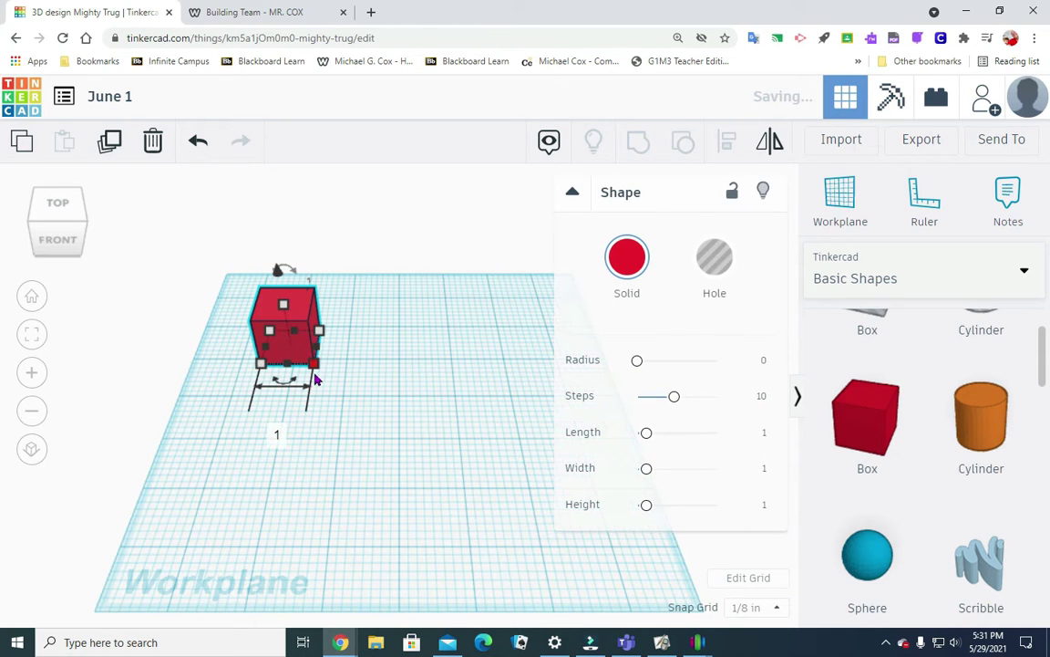
{"action": "left_click", "coordinate": [284, 432]}
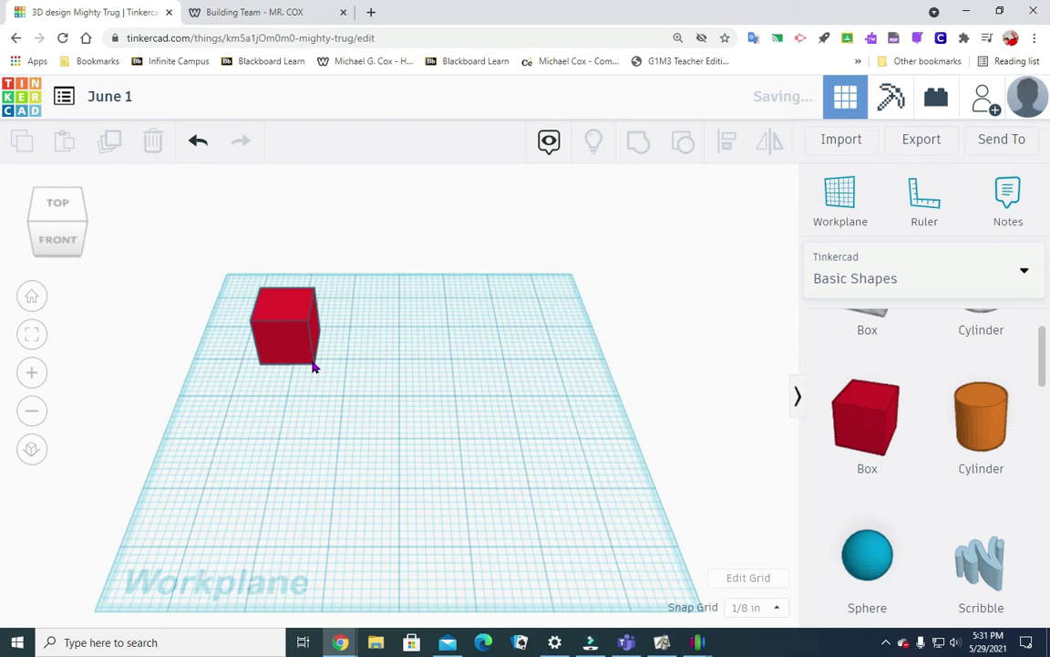
{"action": "left_click", "coordinate": [310, 361]}
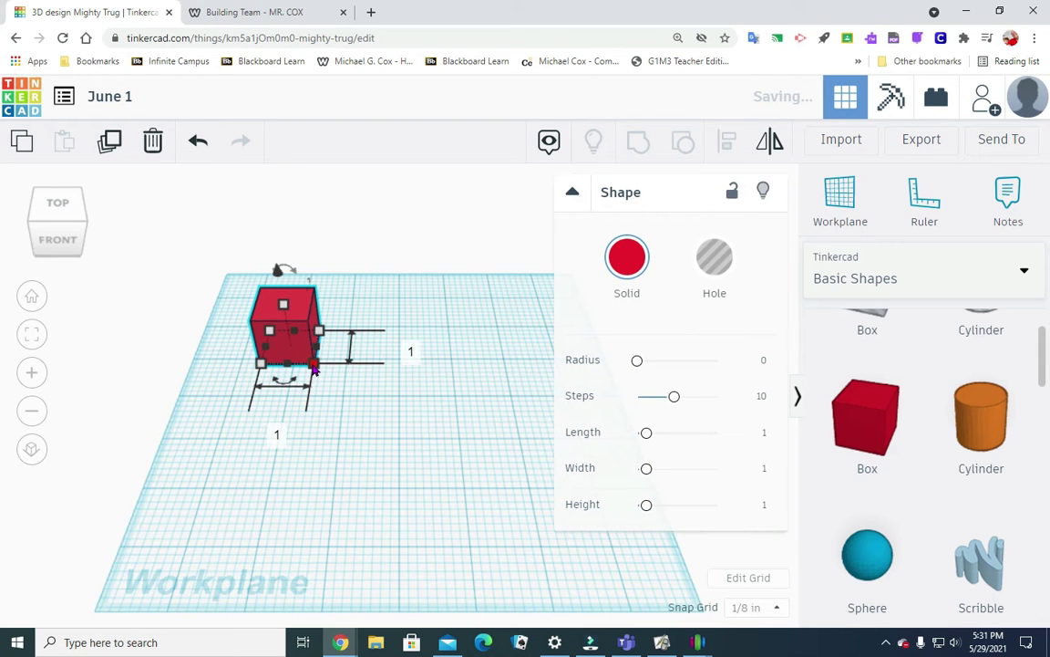
{"action": "left_click", "coordinate": [277, 432]}
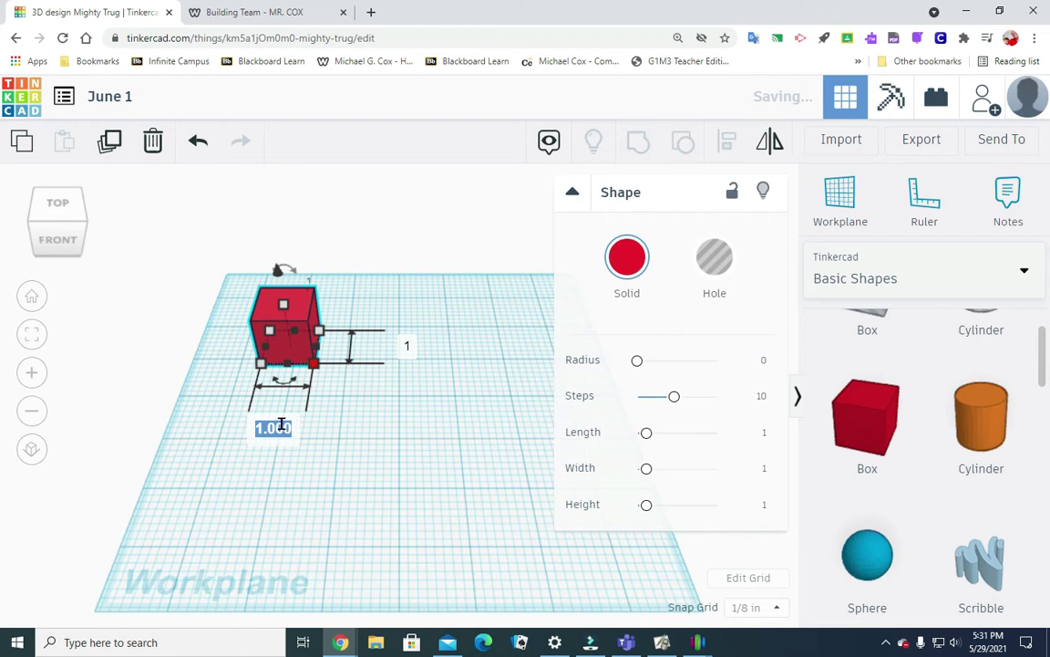
{"action": "type", "text": "2"}
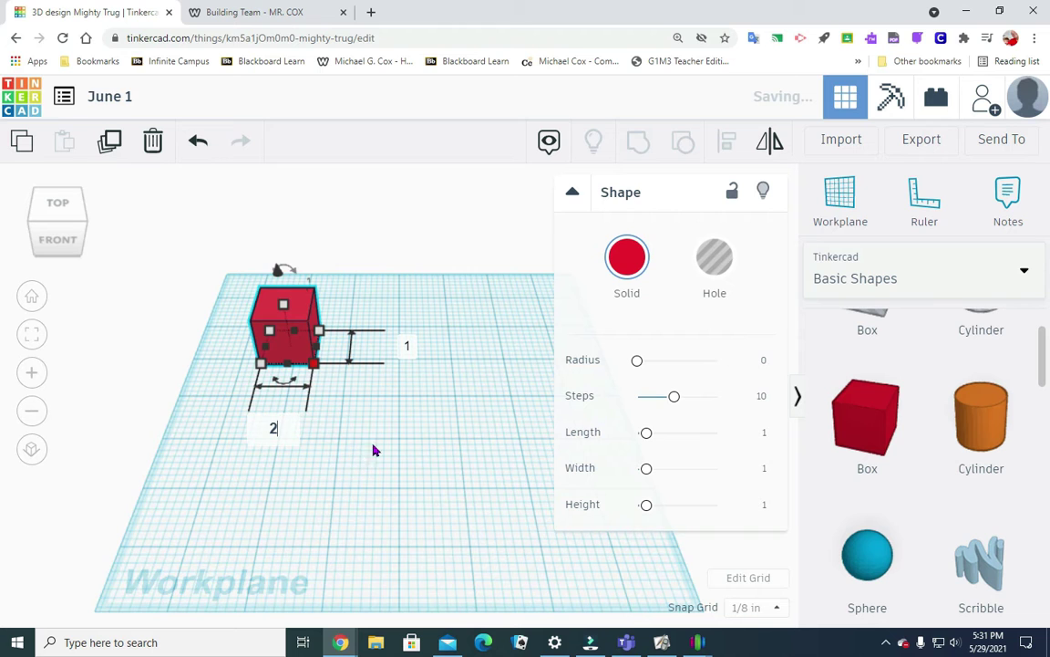
{"action": "key", "text": "Return"}
{"action": "left_click", "coordinate": [456, 344]}
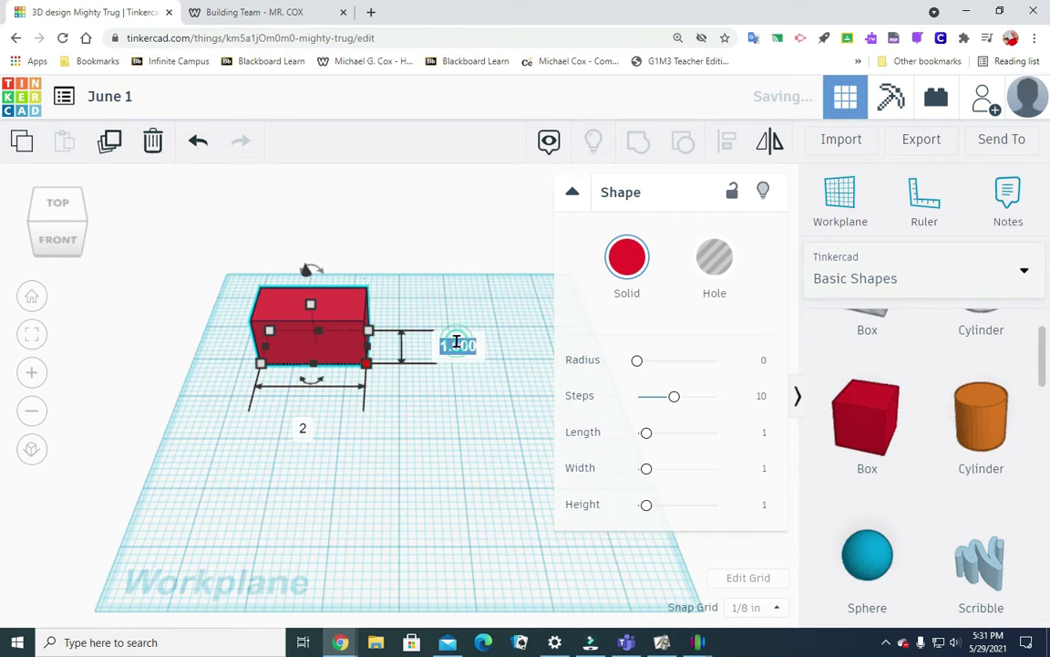
{"action": "type", "text": "2"}
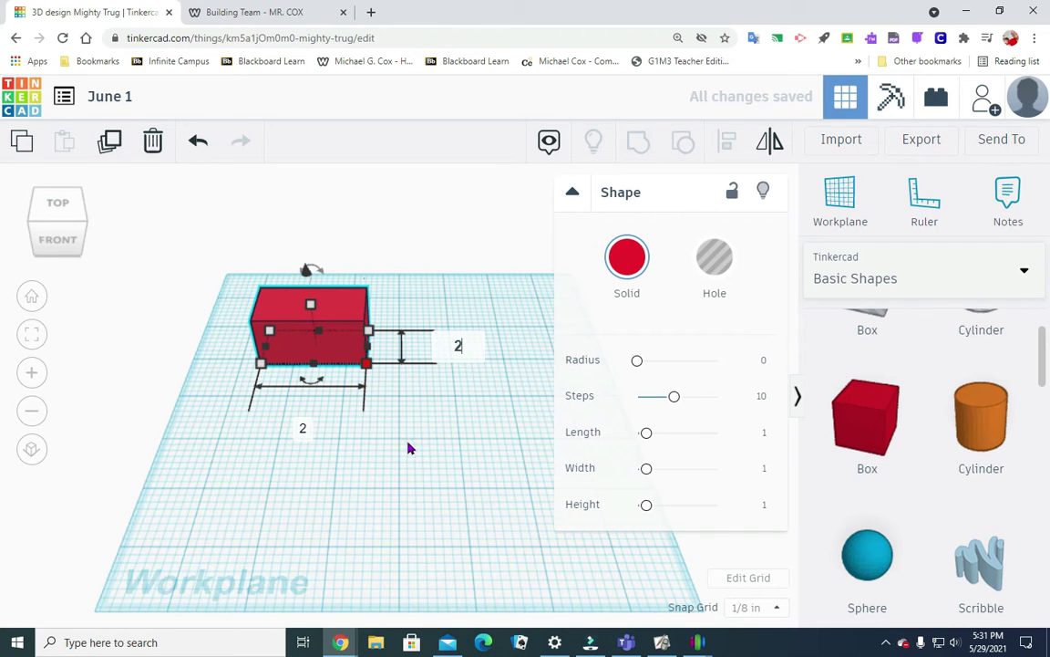
{"action": "left_click", "coordinate": [421, 443]}
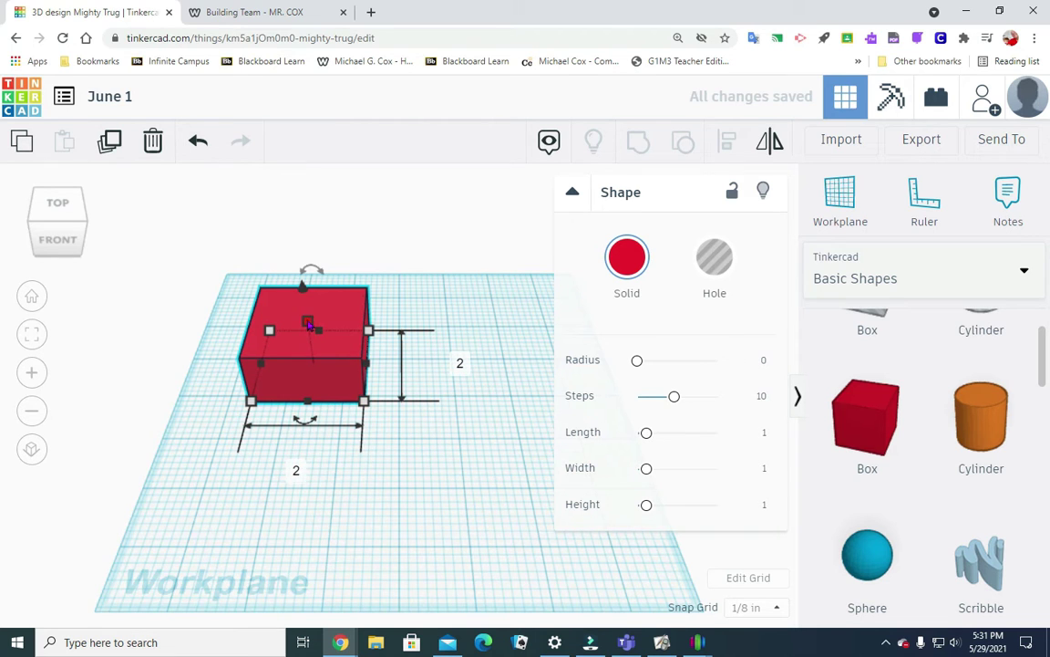
- Set the red box's height to 2 inches and deselect it
{"action": "left_click", "coordinate": [402, 341]}
{"action": "type", "text": "2"}
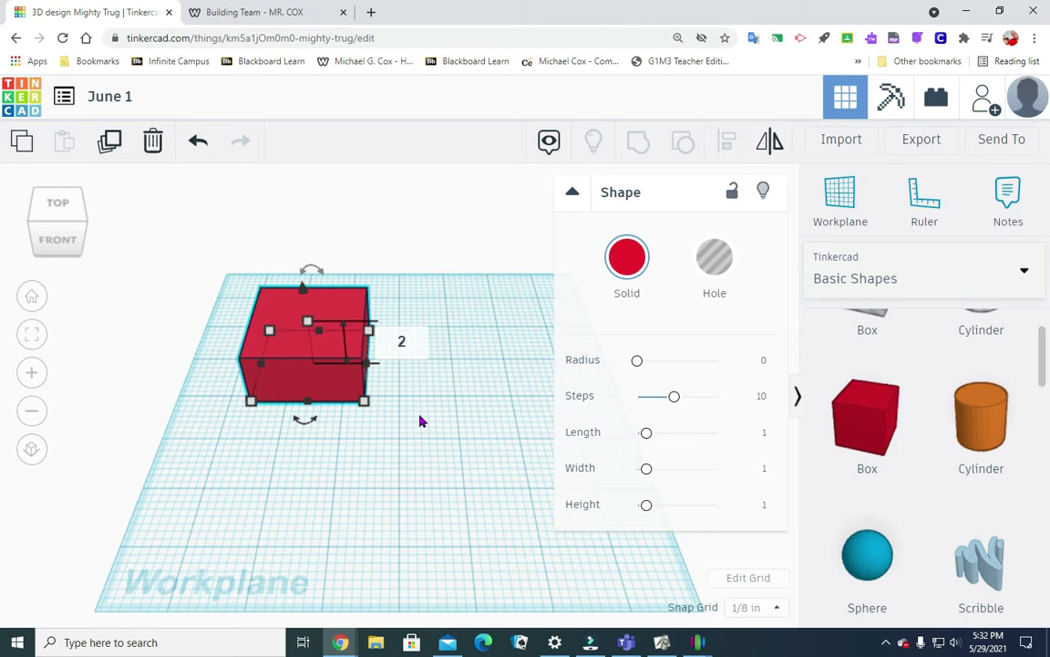
{"action": "key", "text": "Return"}
{"action": "left_click", "coordinate": [406, 438]}
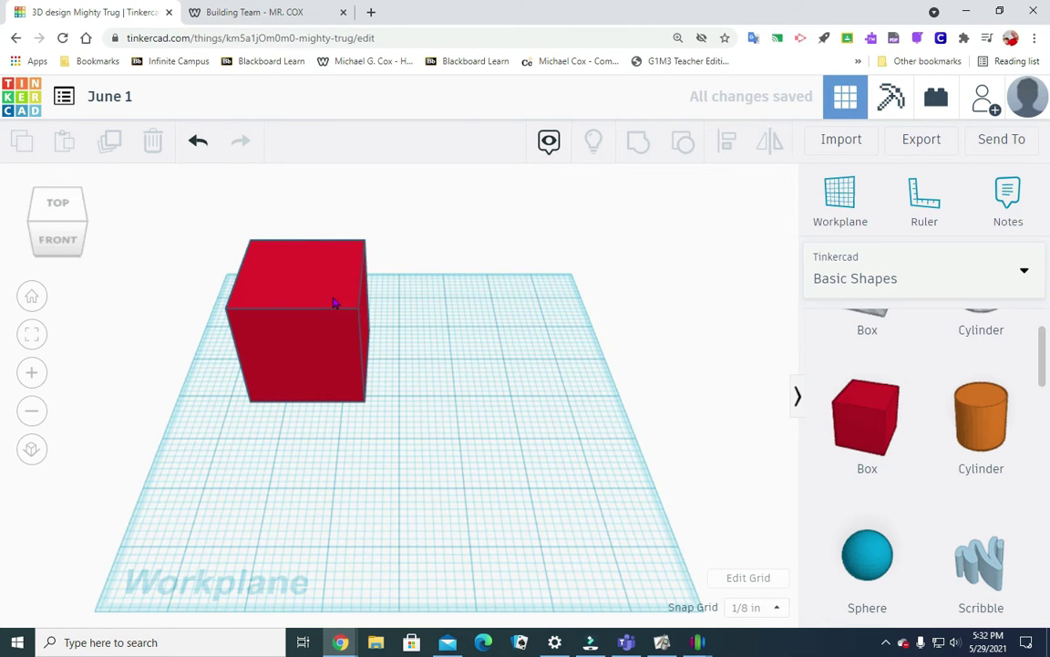
- Place a cylinder hole on the workplane just to the right of the red cube
{"action": "scroll", "coordinate": [860, 424], "scroll_direction": "up", "scroll_amount": 2}
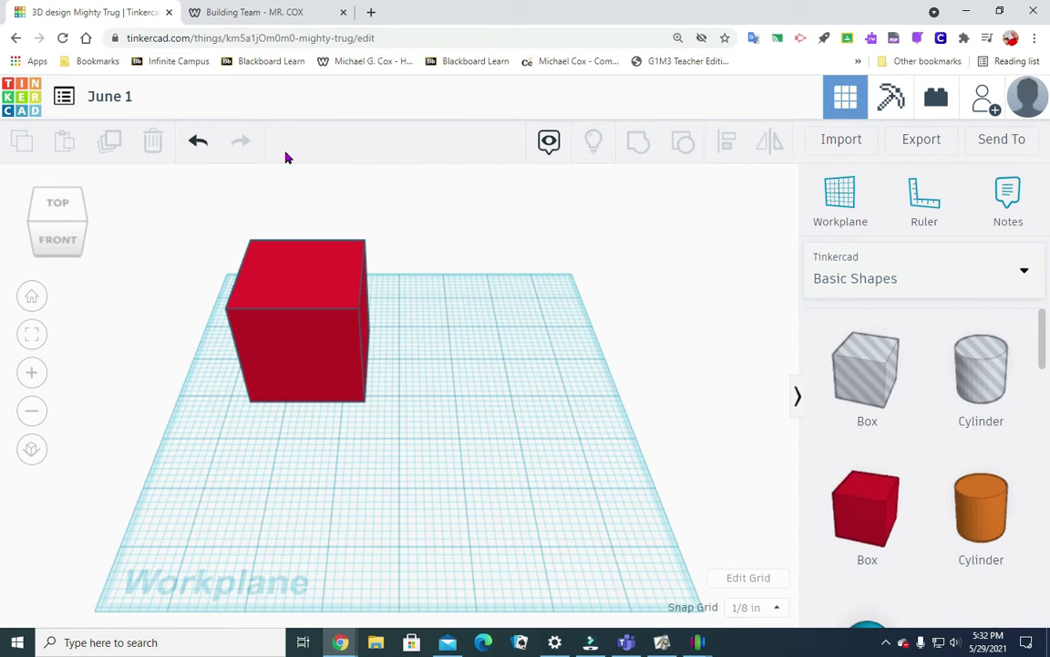
{"action": "left_click_drag", "start_coordinate": [993, 382], "coordinate": [1003, 409]}
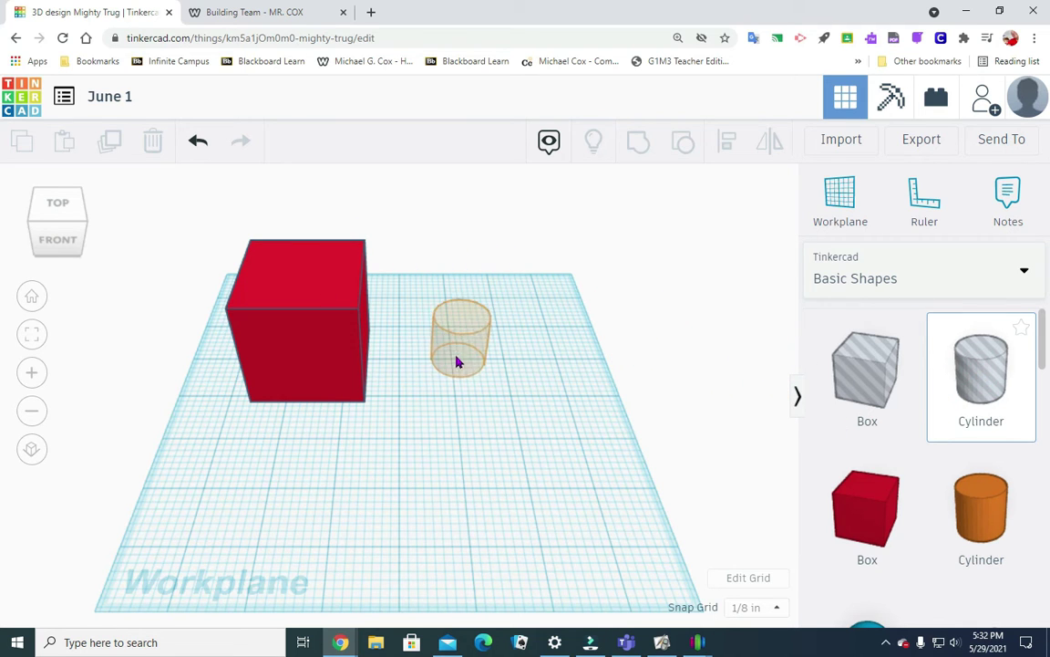
{"action": "left_click", "coordinate": [430, 358]}
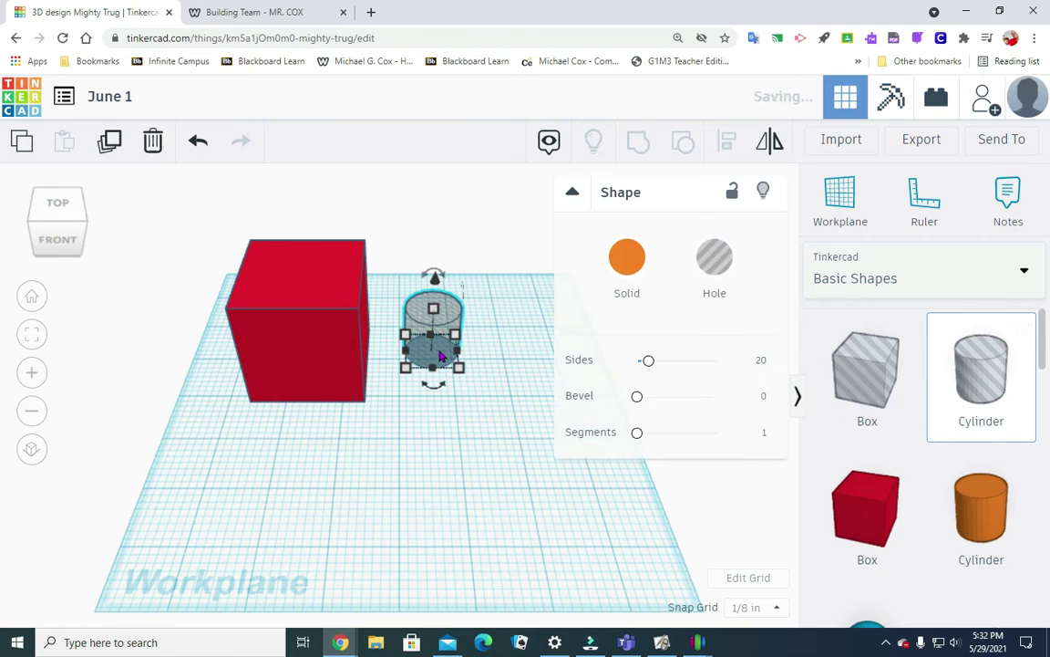
{"action": "left_click", "coordinate": [481, 457]}
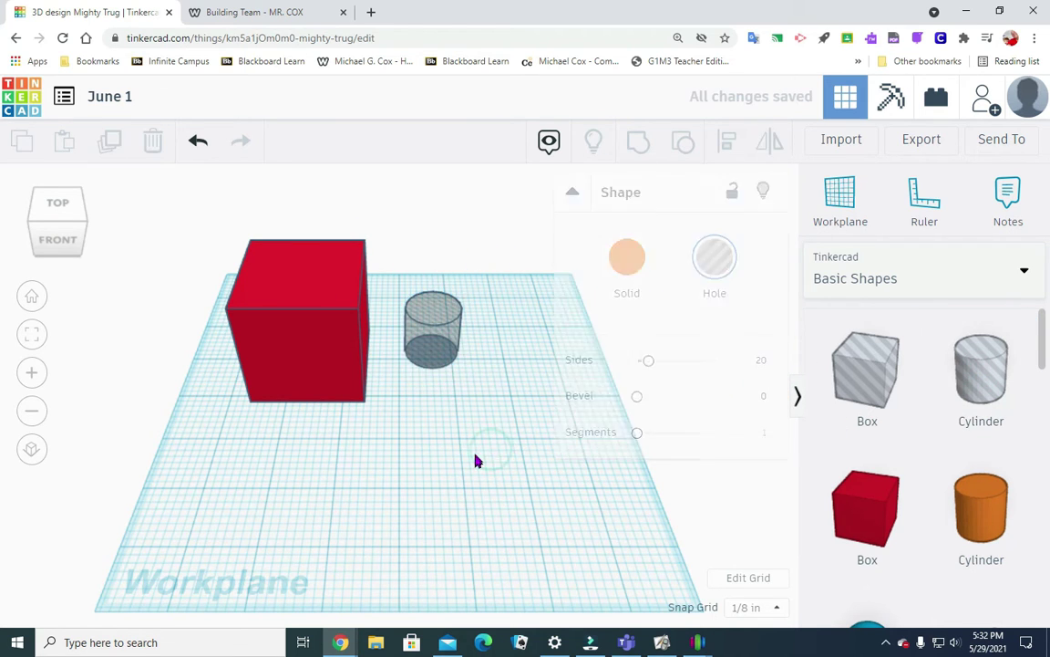
- Set the cylinder hole's height to 2.25 inches
{"action": "left_click", "coordinate": [445, 335]}
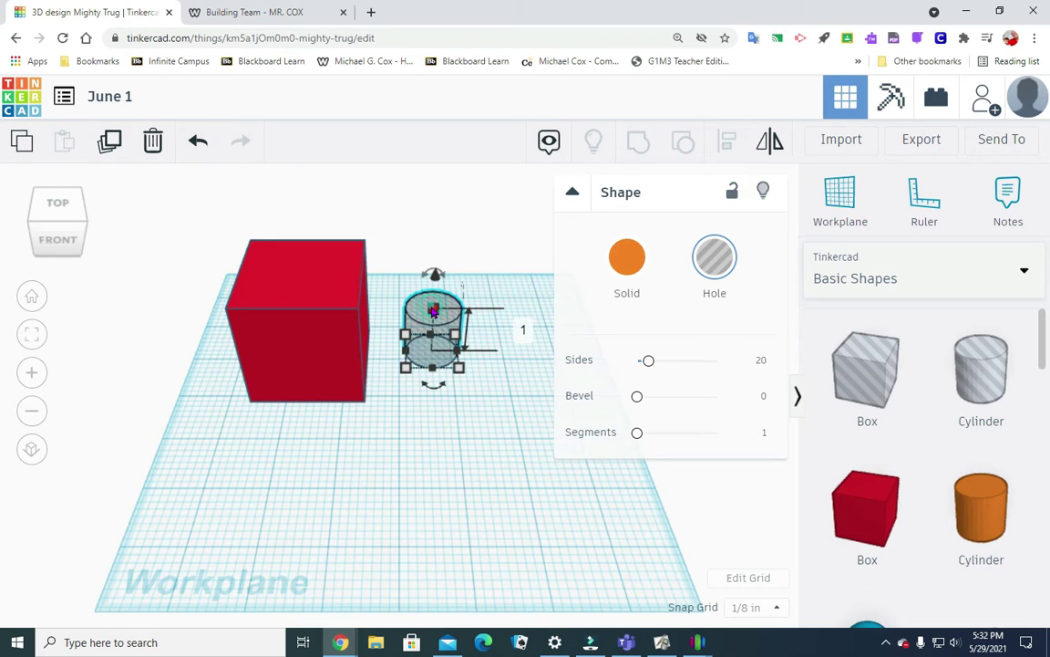
{"action": "left_click", "coordinate": [524, 331]}
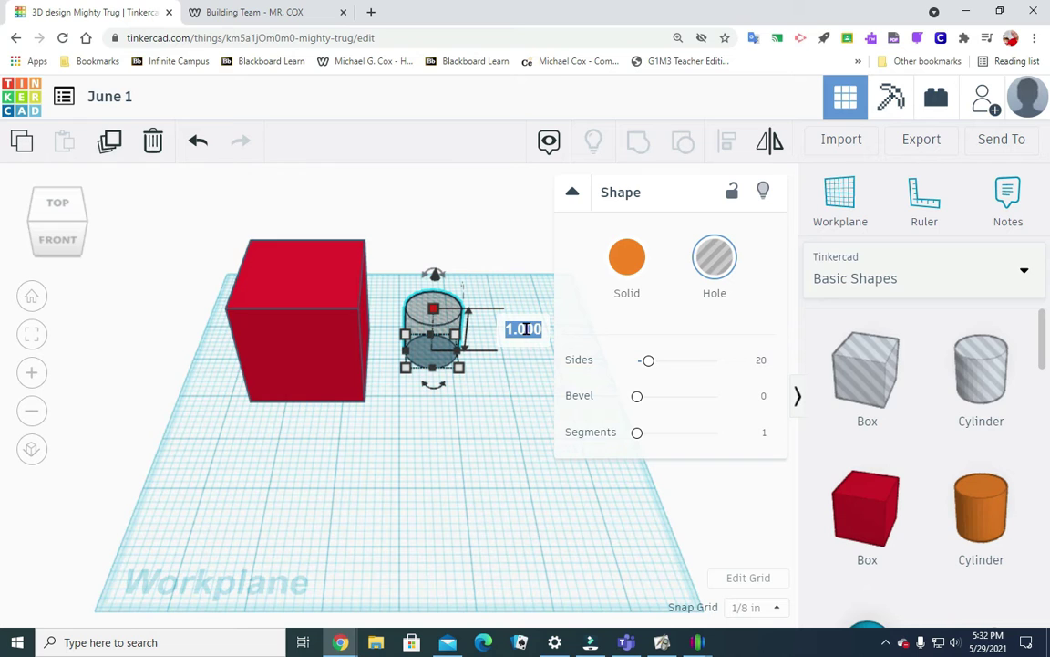
{"action": "type", "text": "2.25"}
{"action": "key", "text": "Return"}
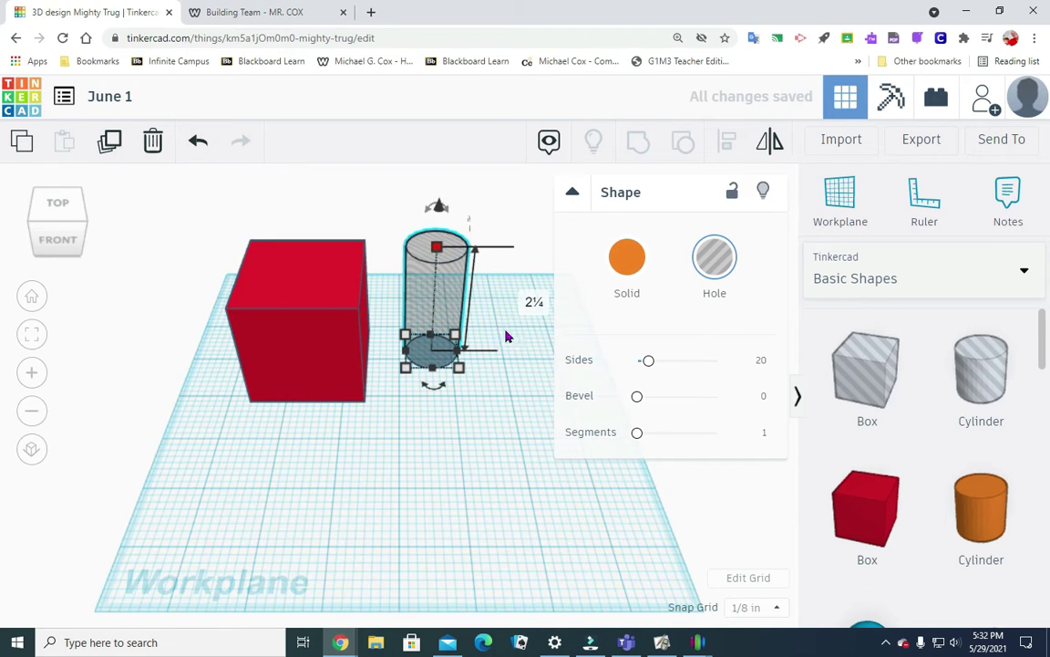
{"action": "left_click", "coordinate": [550, 399]}
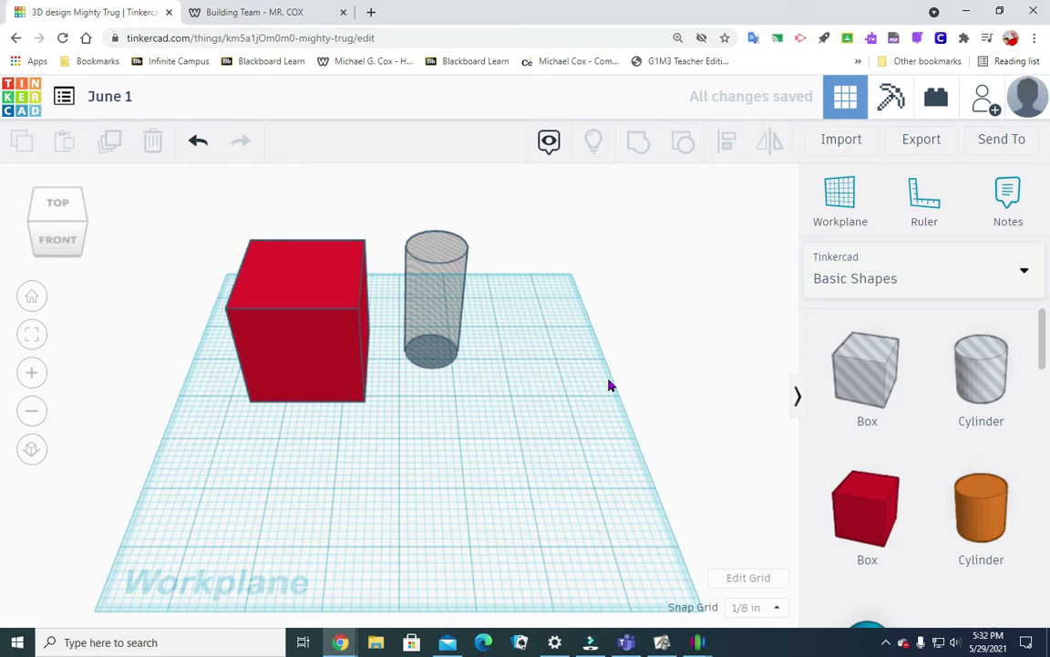
- Move the cylinder hole into the red cube and check its position from the top, right side and corners
{"action": "left_click_drag", "start_coordinate": [428, 329], "coordinate": [307, 328]}
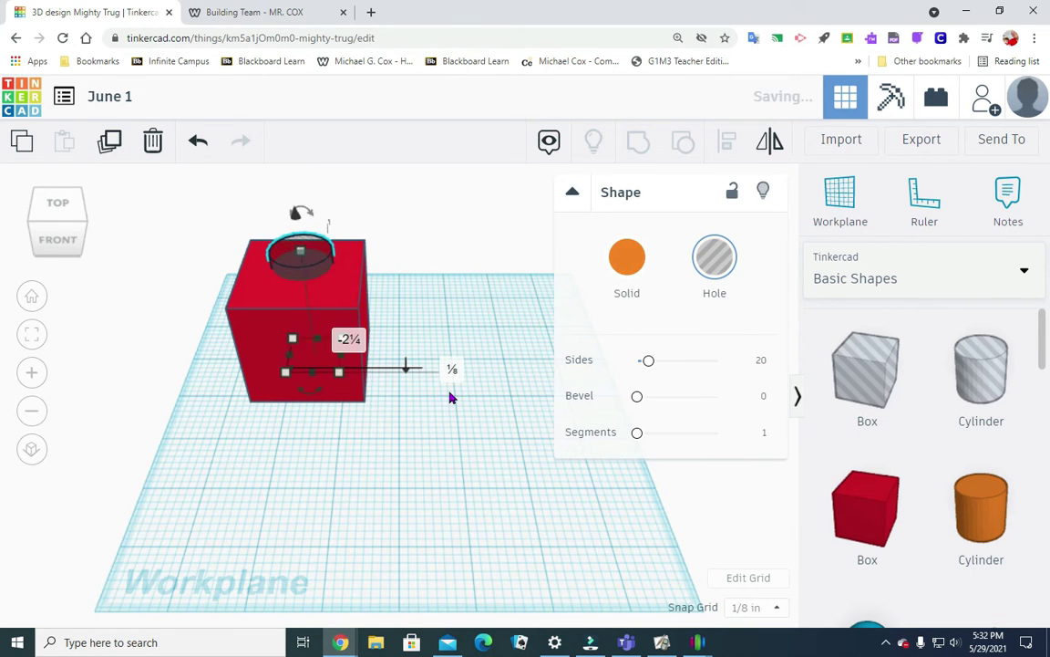
{"action": "left_click", "coordinate": [404, 352]}
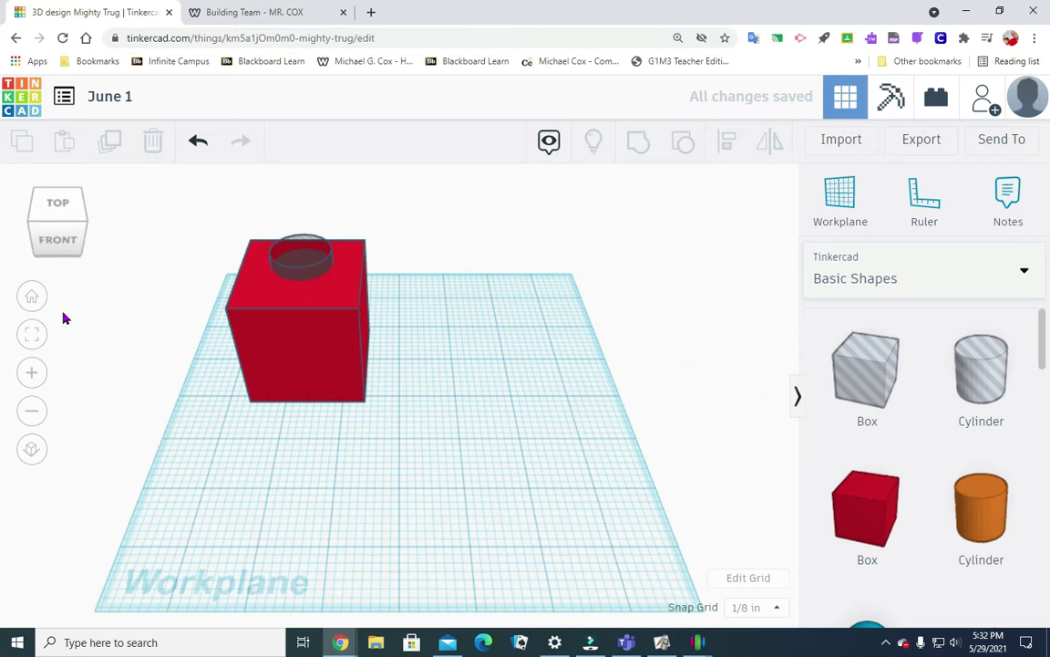
{"action": "left_click", "coordinate": [64, 208]}
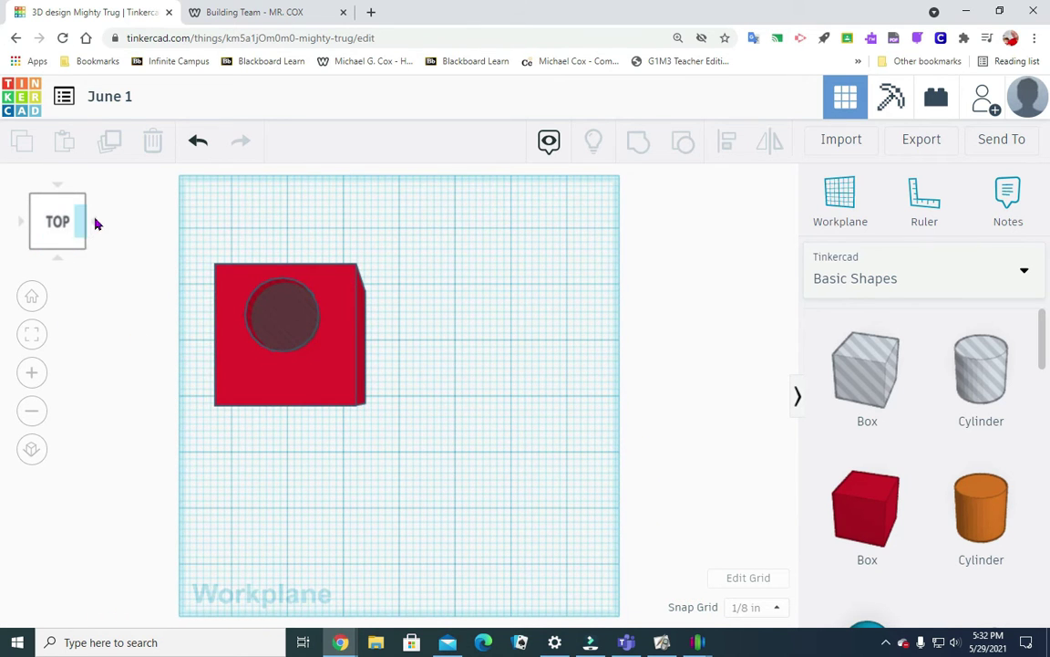
{"action": "left_click", "coordinate": [91, 217]}
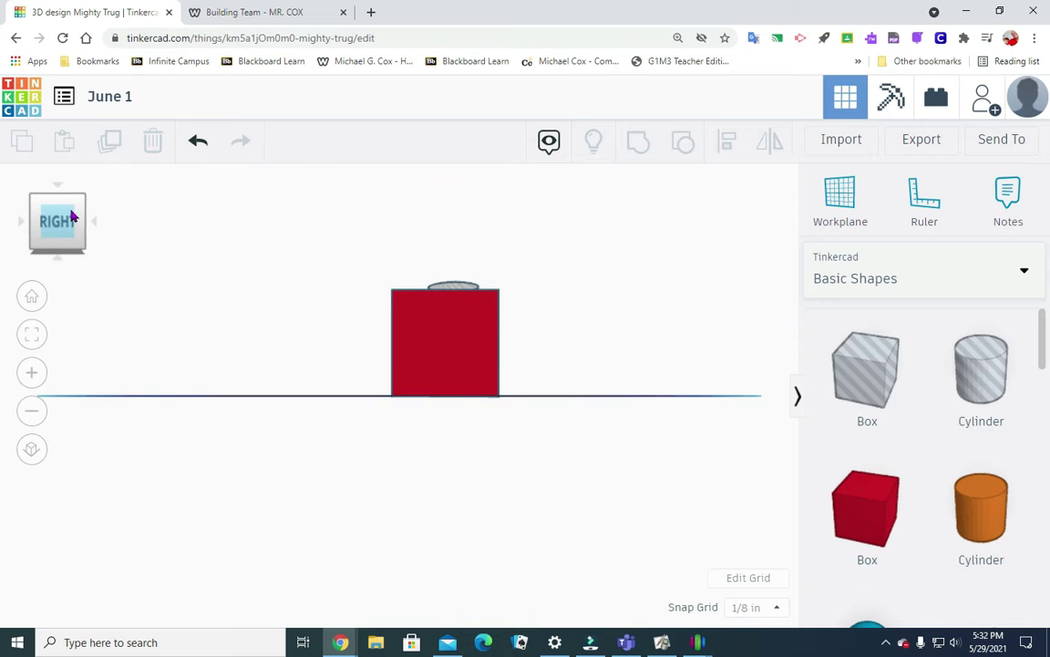
{"action": "left_click", "coordinate": [86, 201]}
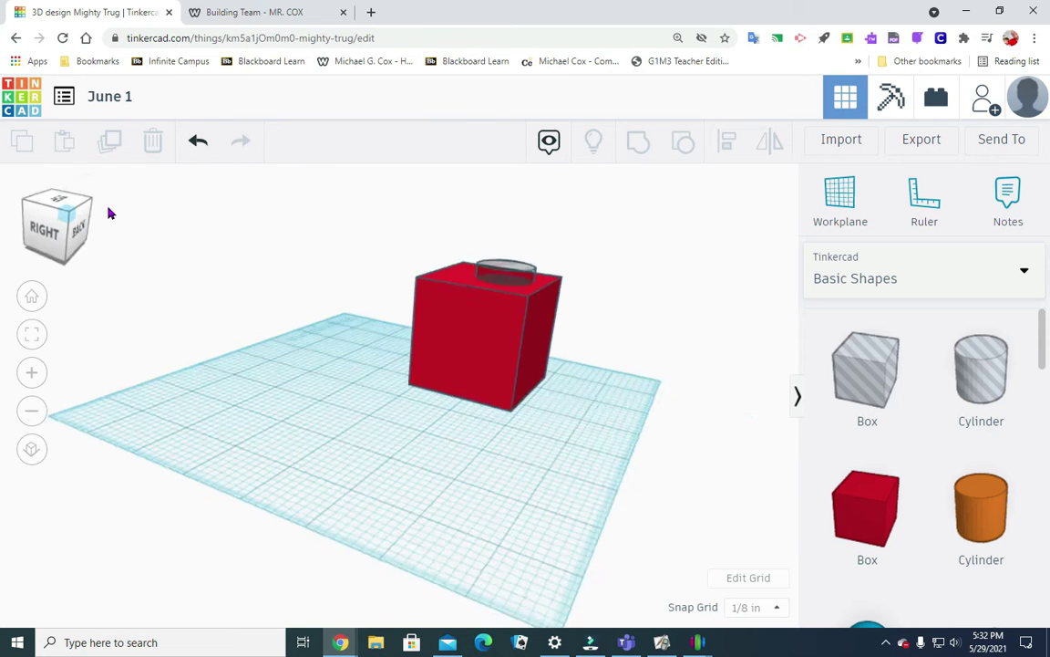
{"action": "left_click", "coordinate": [93, 203]}
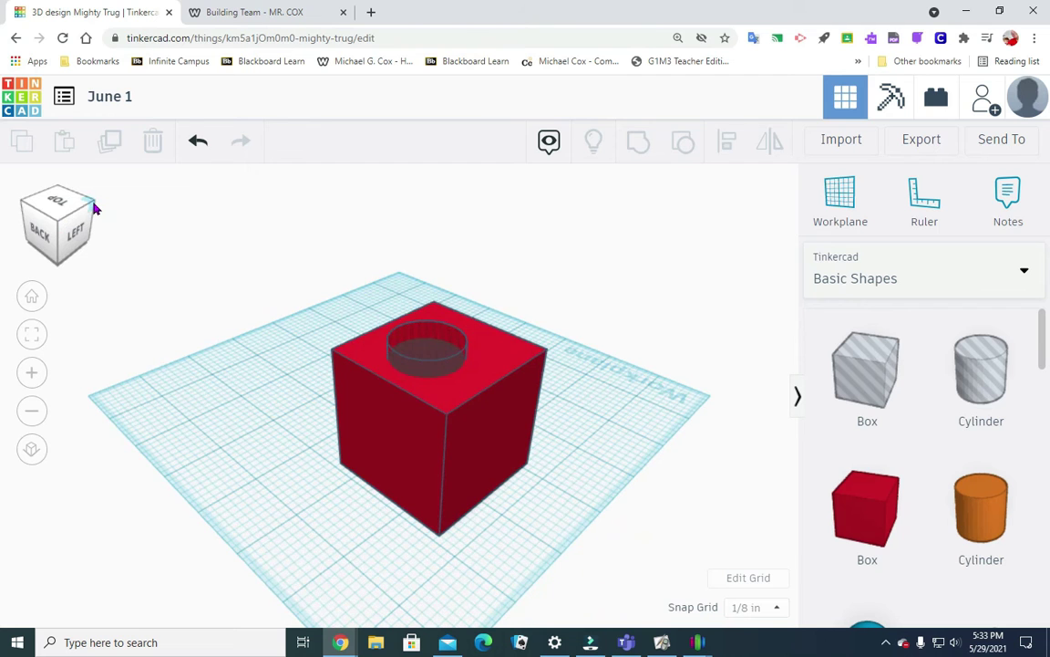
{"action": "left_click", "coordinate": [95, 203]}
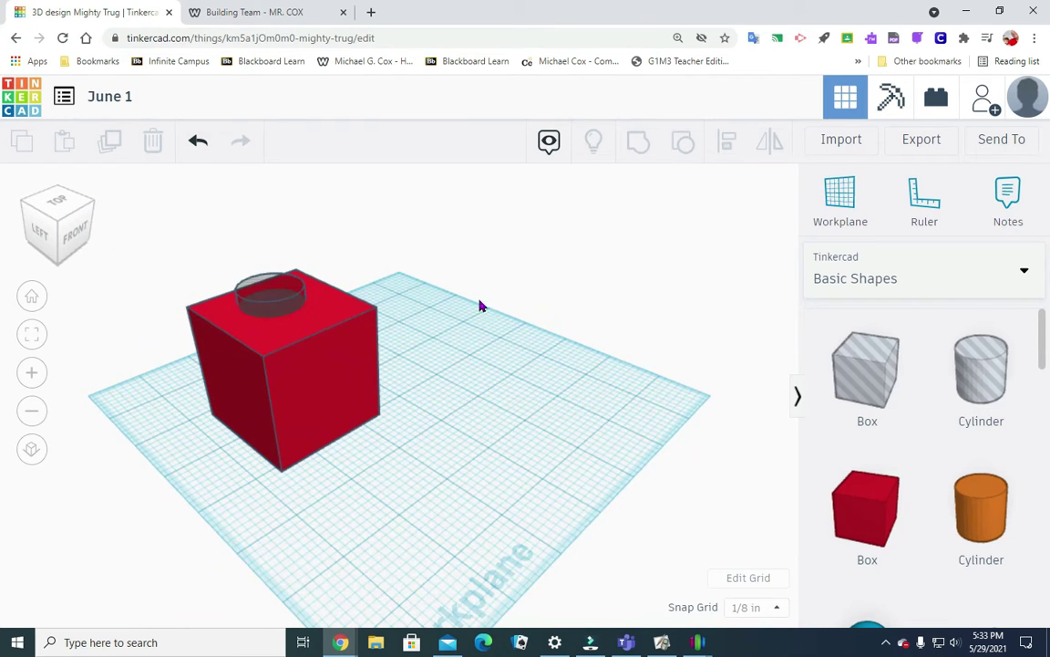
{"action": "left_click", "coordinate": [93, 202]}
{"action": "left_click", "coordinate": [389, 448]}
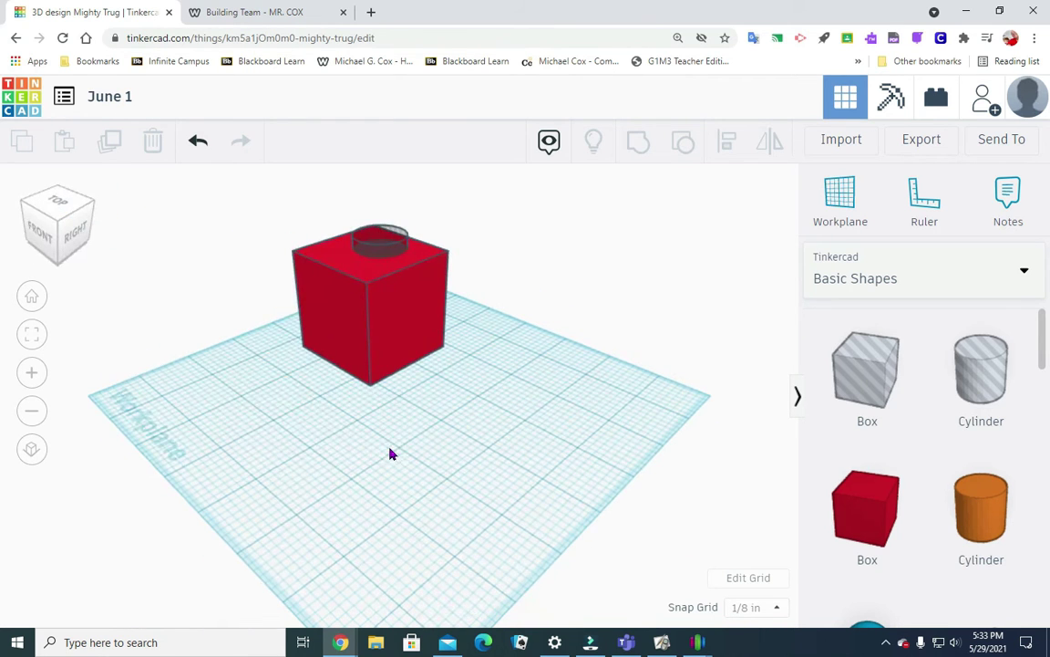
- Select the red cube together with the cylinder hole and align their centers along both horizontal axes
{"action": "left_click_drag", "start_coordinate": [255, 368], "coordinate": [477, 406]}
{"action": "left_click_drag", "start_coordinate": [477, 324], "coordinate": [410, 508]}
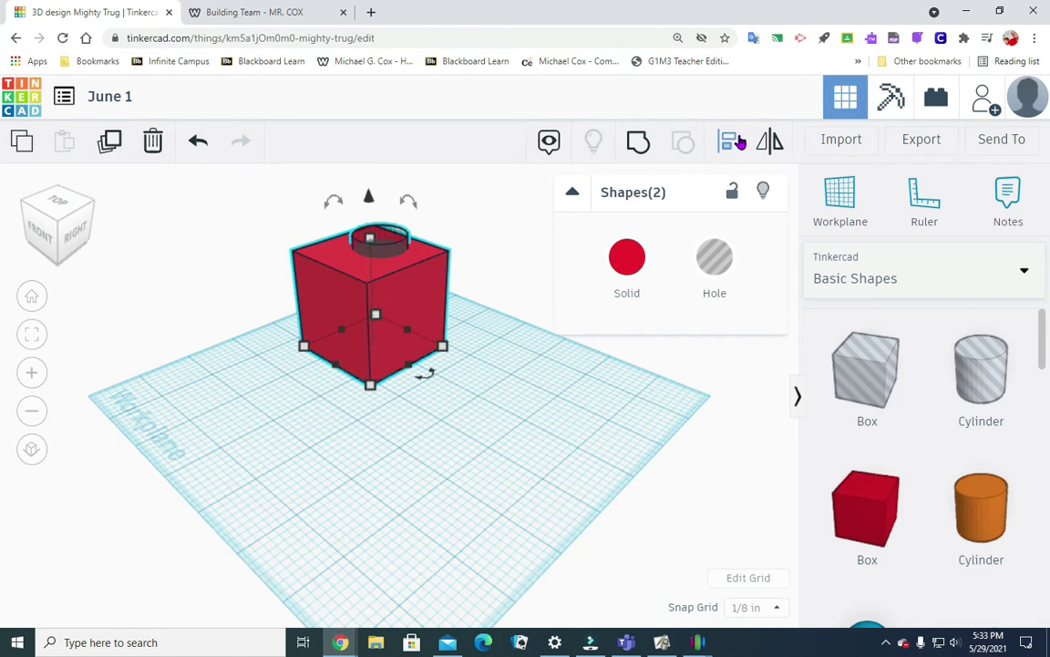
{"action": "left_click", "coordinate": [735, 143]}
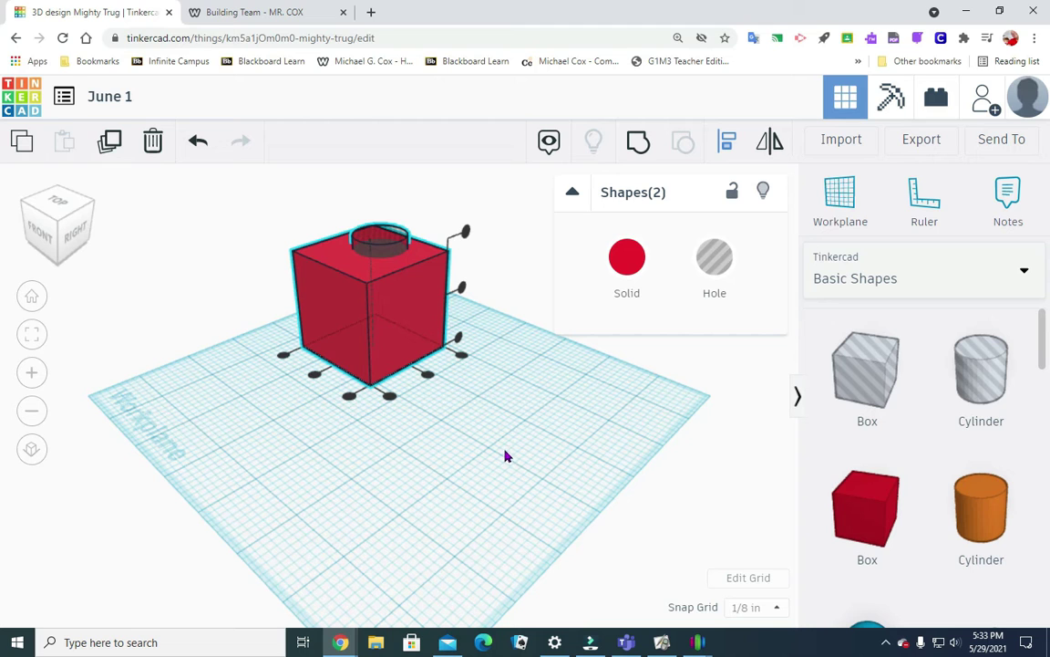
{"action": "left_click", "coordinate": [427, 378]}
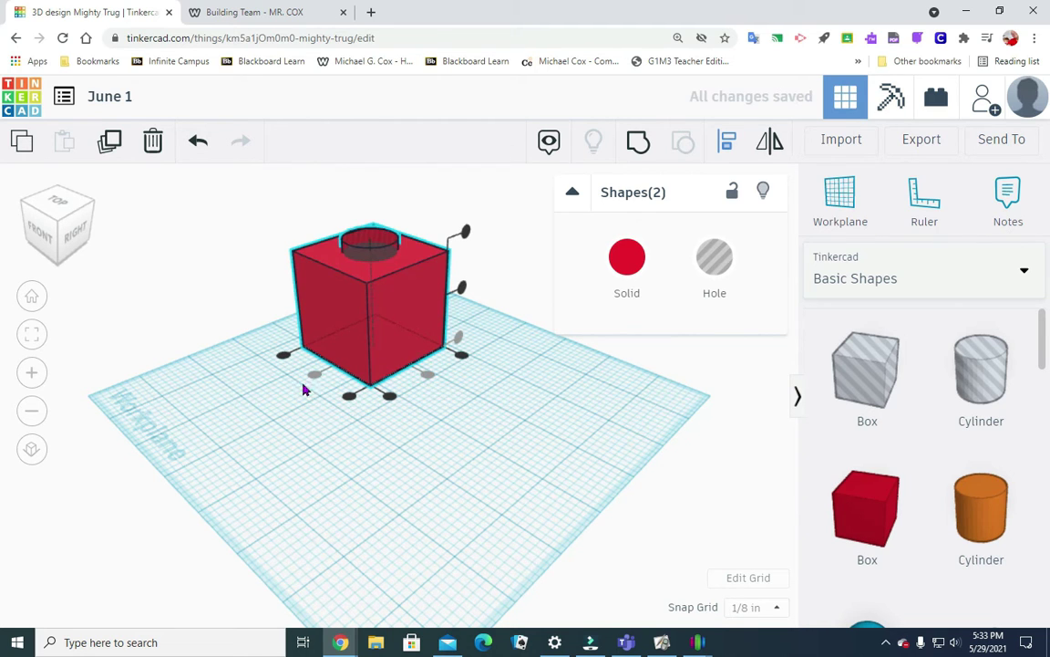
{"action": "left_click", "coordinate": [80, 208]}
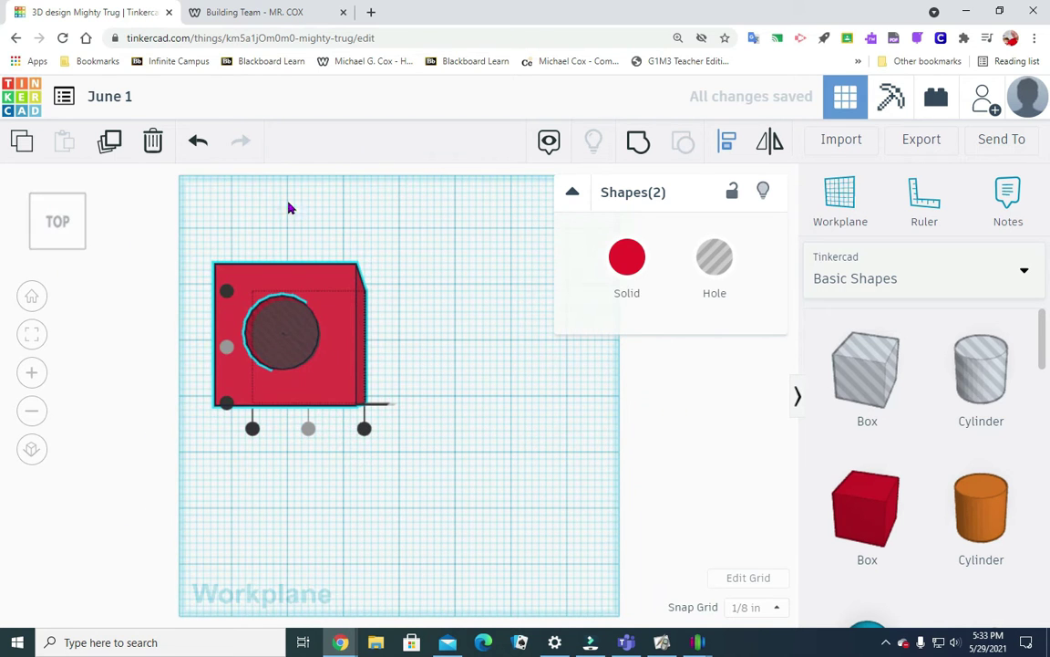
{"action": "left_click", "coordinate": [81, 242]}
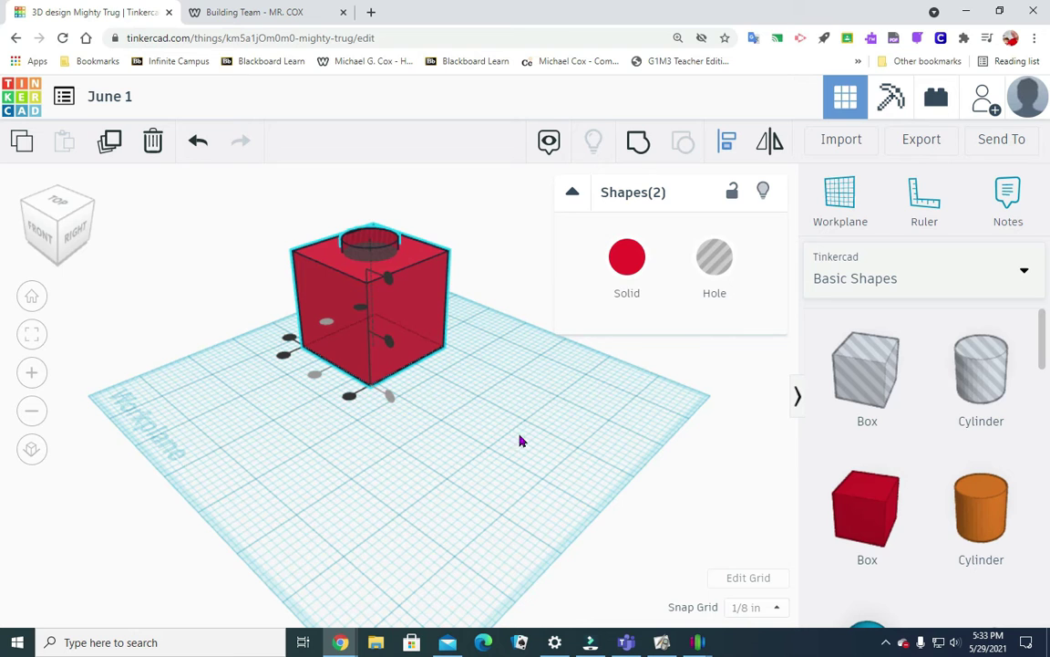
- Group the red cube with the cylinder hole to cut a round hole through it, and inspect the cut from above and around
{"action": "left_click", "coordinate": [638, 143]}
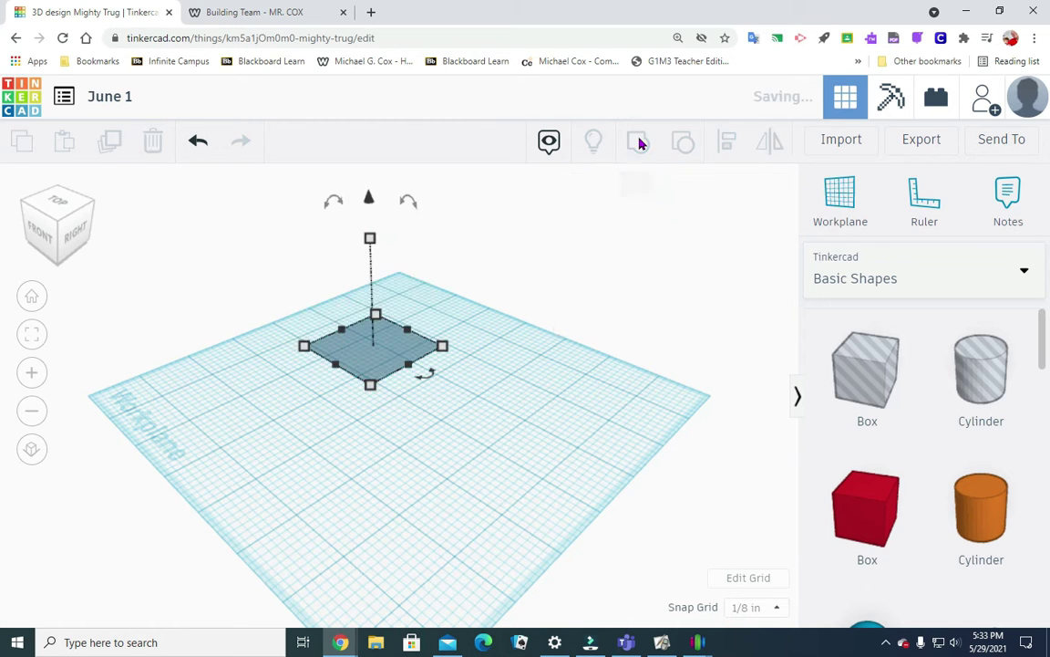
{"action": "left_click", "coordinate": [443, 433]}
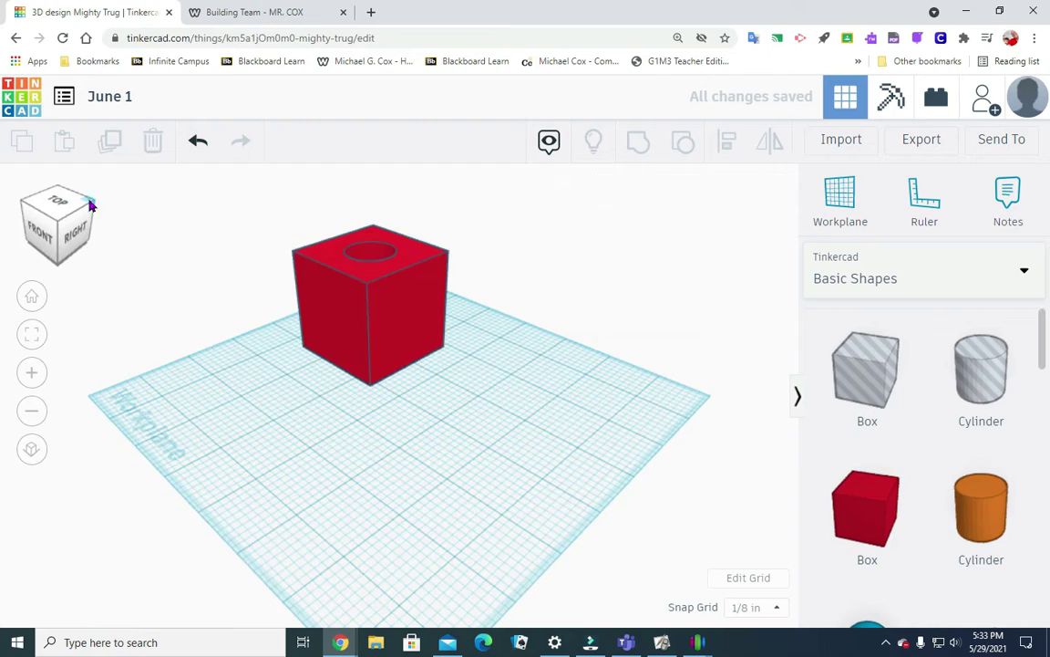
{"action": "left_click", "coordinate": [88, 204]}
{"action": "left_click", "coordinate": [59, 203]}
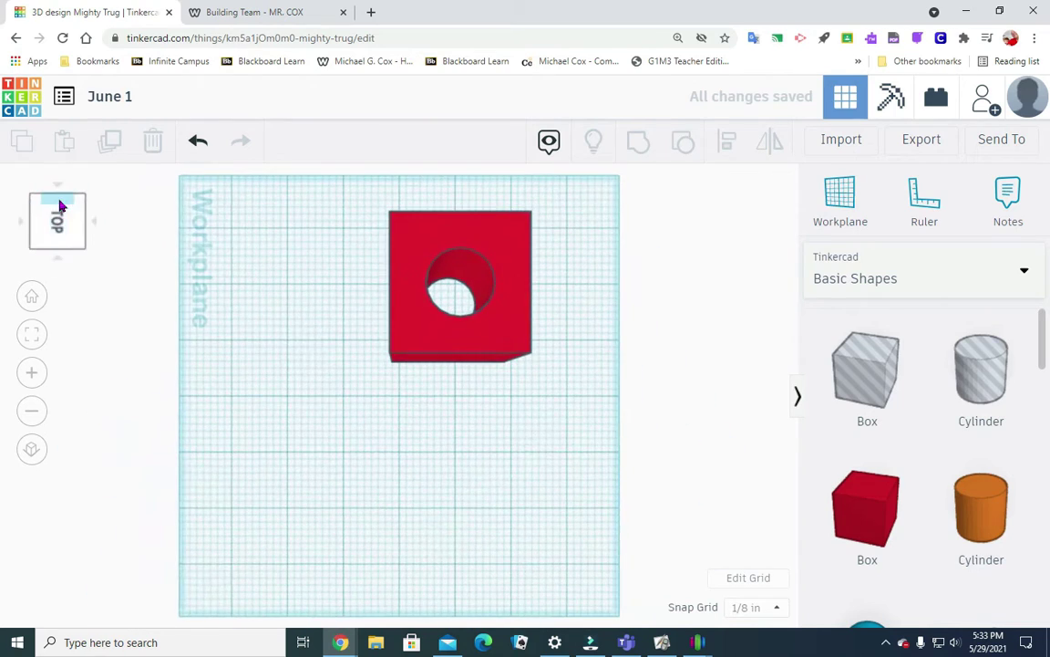
{"action": "left_click", "coordinate": [83, 253]}
{"action": "left_click", "coordinate": [92, 209]}
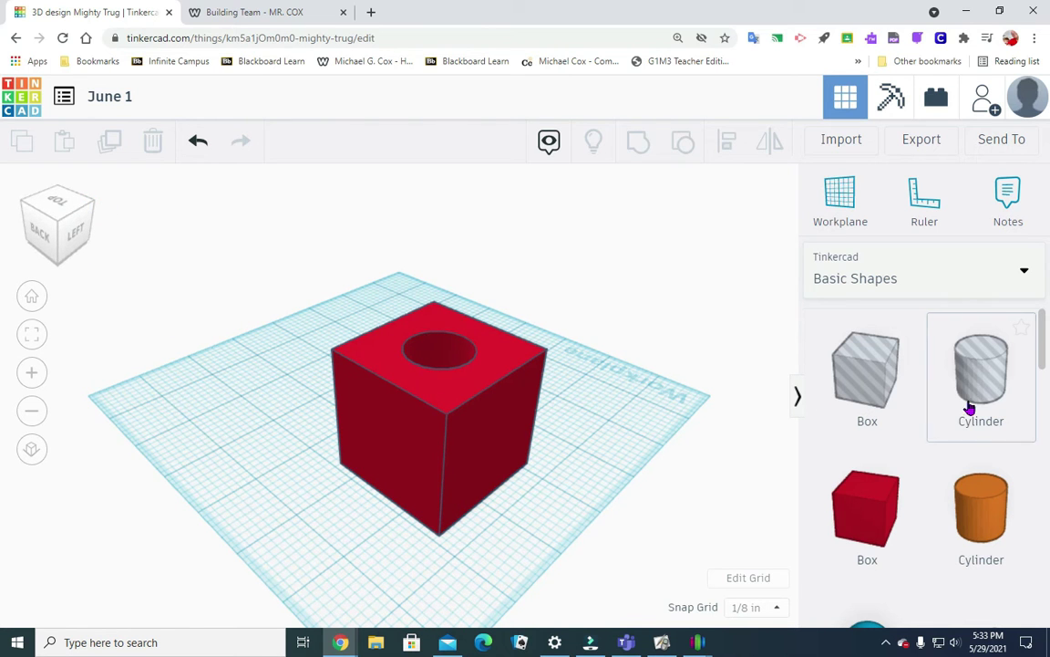
{"action": "left_click", "coordinate": [91, 206]}
{"action": "left_click", "coordinate": [91, 208]}
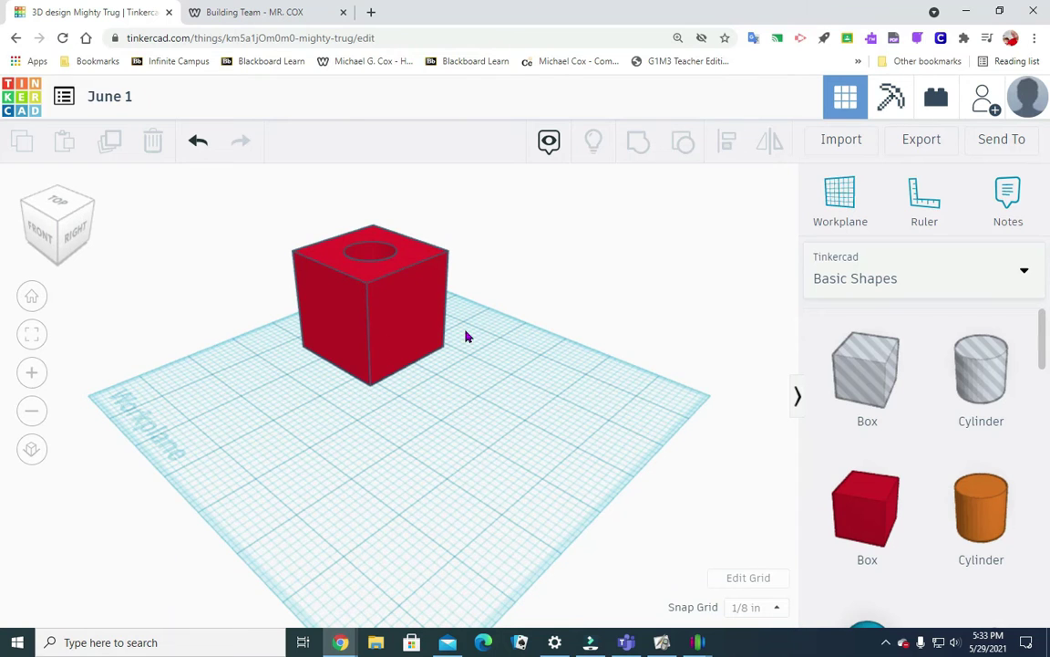
{"action": "left_click_drag", "start_coordinate": [977, 380], "coordinate": [540, 418]}
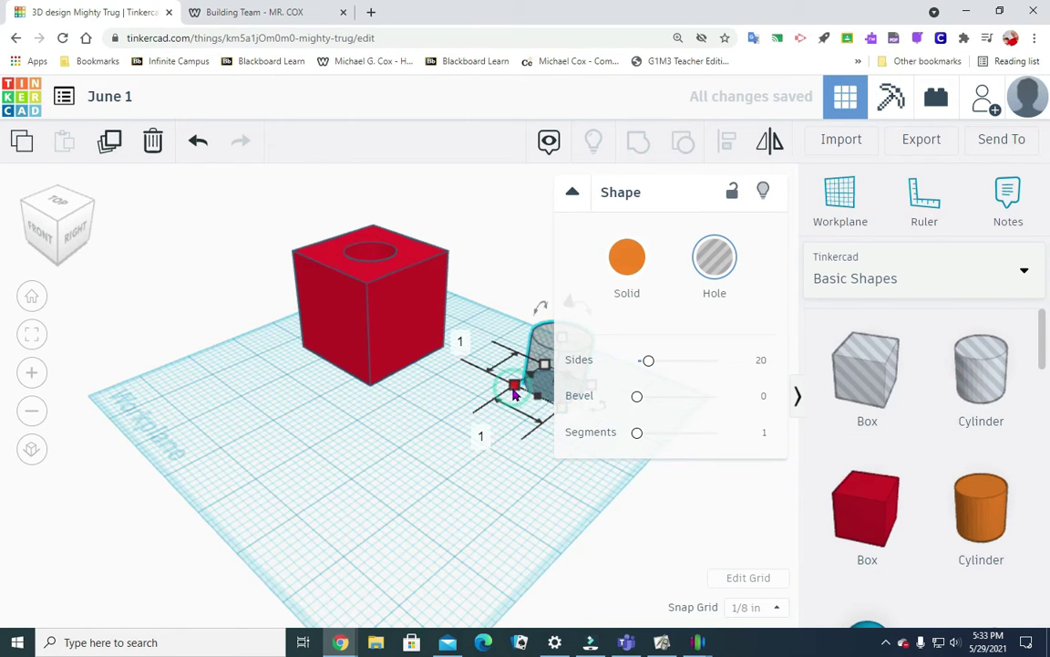
{"action": "left_click", "coordinate": [481, 473]}
{"action": "left_click", "coordinate": [540, 381]}
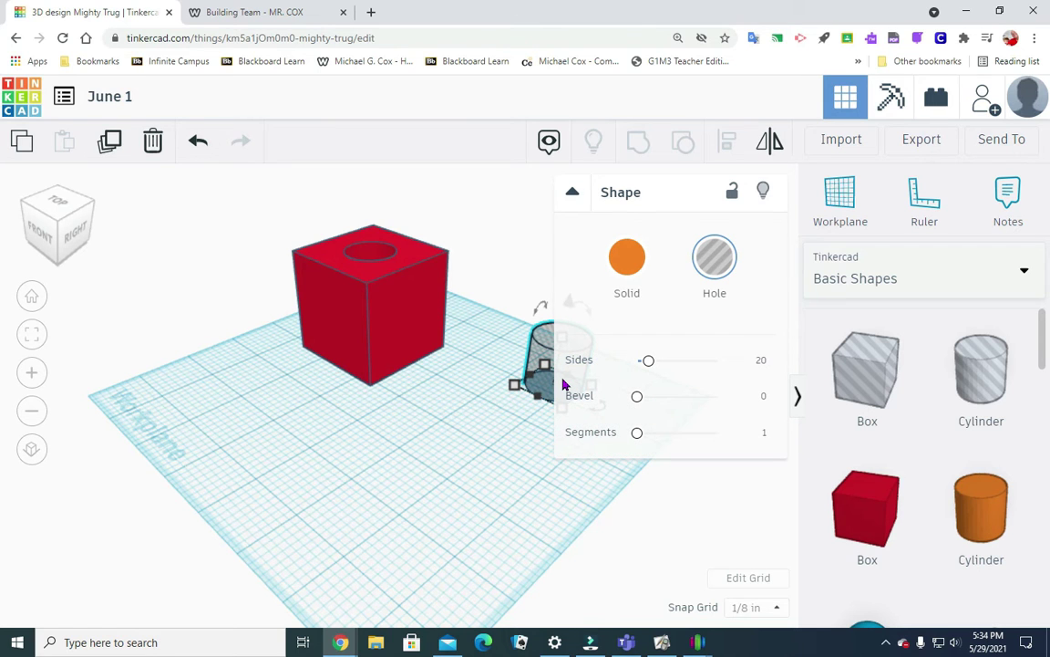
{"action": "key", "text": "Delete"}
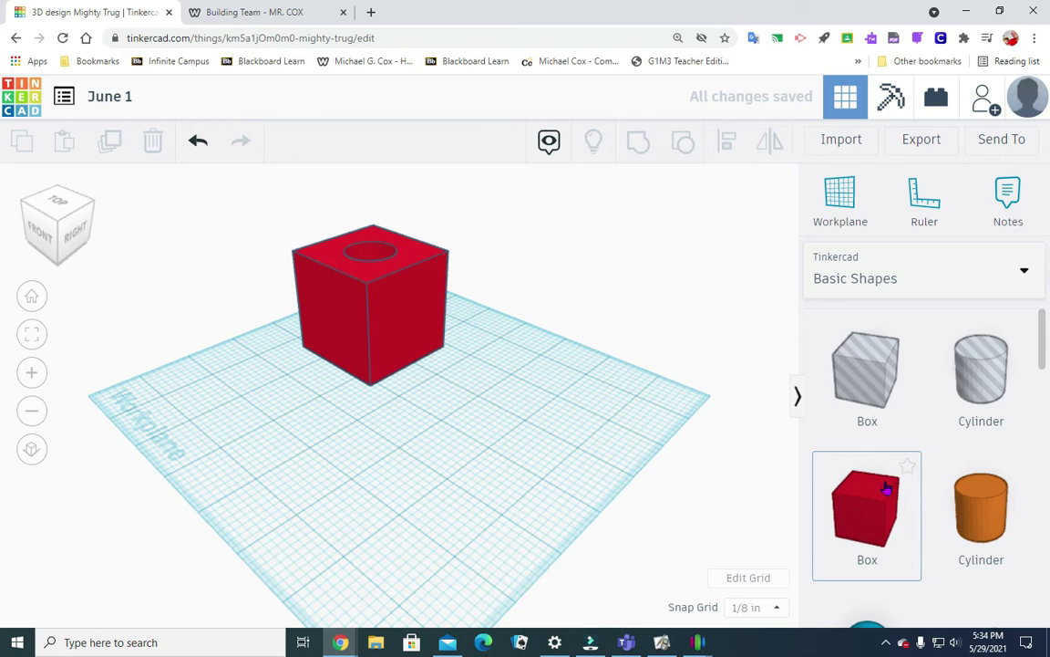
- Find the yellow pyramid among the basic shapes and place it on the workplane to the right of the red cube
{"action": "scroll", "coordinate": [891, 474], "scroll_direction": "down", "scroll_amount": 3}
{"action": "scroll", "coordinate": [934, 465], "scroll_direction": "down", "scroll_amount": 2}
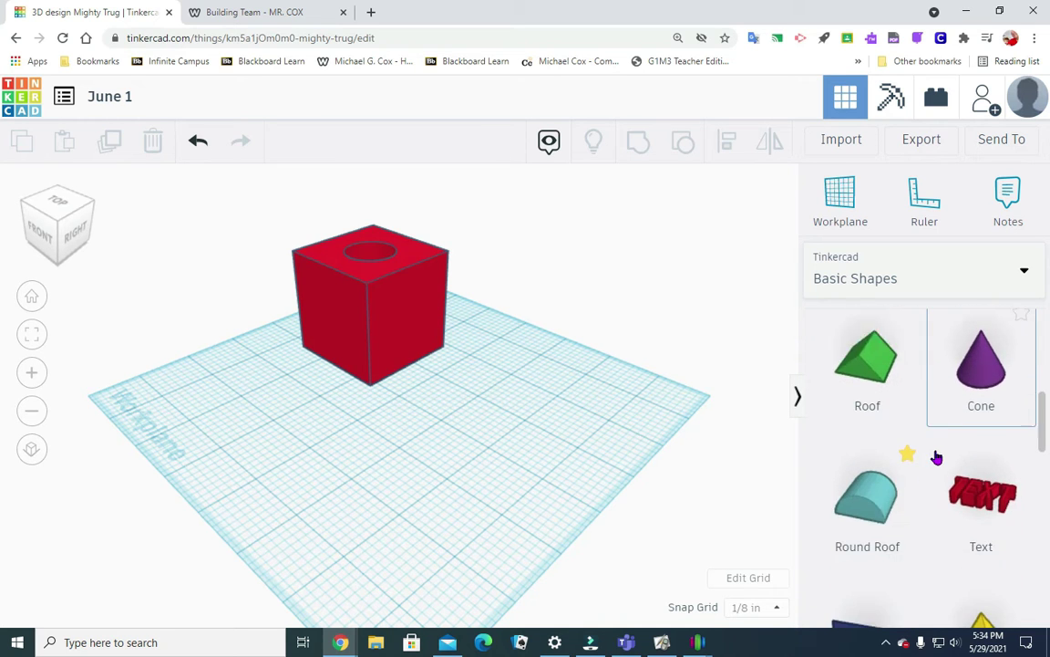
{"action": "scroll", "coordinate": [935, 456], "scroll_direction": "up", "scroll_amount": 3}
{"action": "scroll", "coordinate": [936, 456], "scroll_direction": "up", "scroll_amount": 2}
{"action": "scroll", "coordinate": [936, 455], "scroll_direction": "down", "scroll_amount": 5}
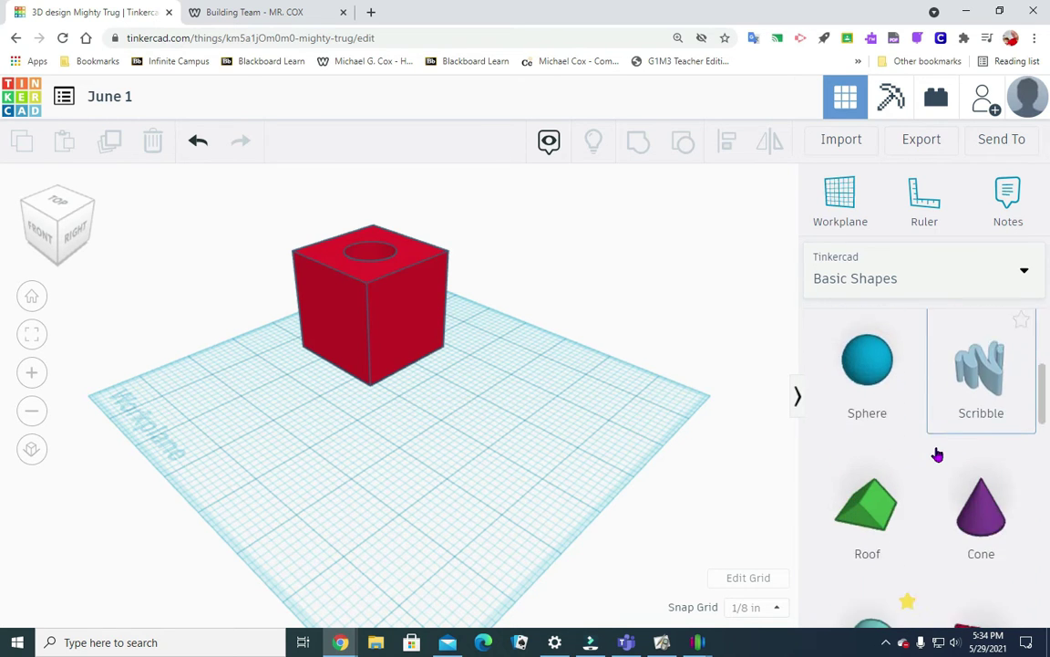
{"action": "scroll", "coordinate": [937, 453], "scroll_direction": "down", "scroll_amount": 1}
{"action": "left_click_drag", "start_coordinate": [975, 435], "coordinate": [532, 410]}
{"action": "left_click", "coordinate": [507, 509]}
- Set the yellow pyramid's base to 1.5 by 1.5 inches
{"action": "left_click", "coordinate": [536, 426]}
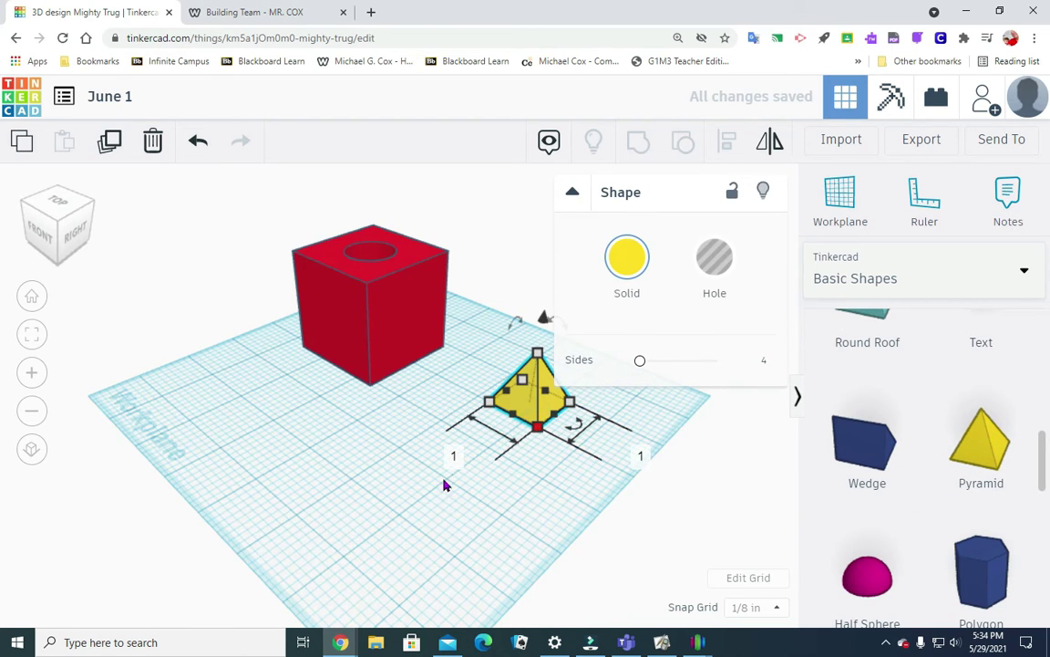
{"action": "left_click", "coordinate": [456, 454]}
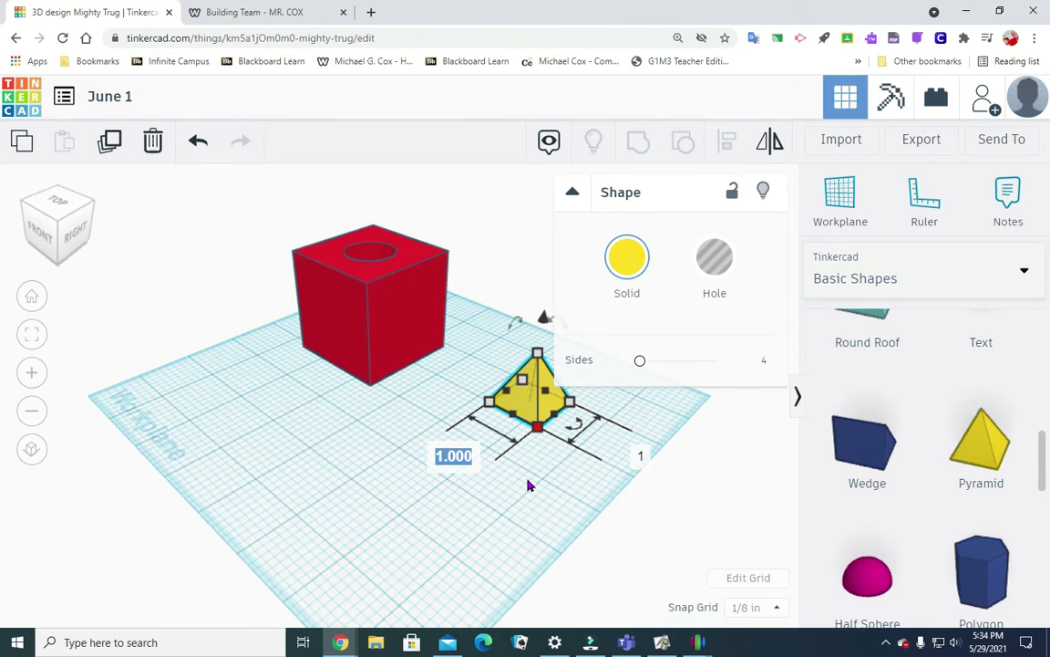
{"action": "type", "text": "1"}
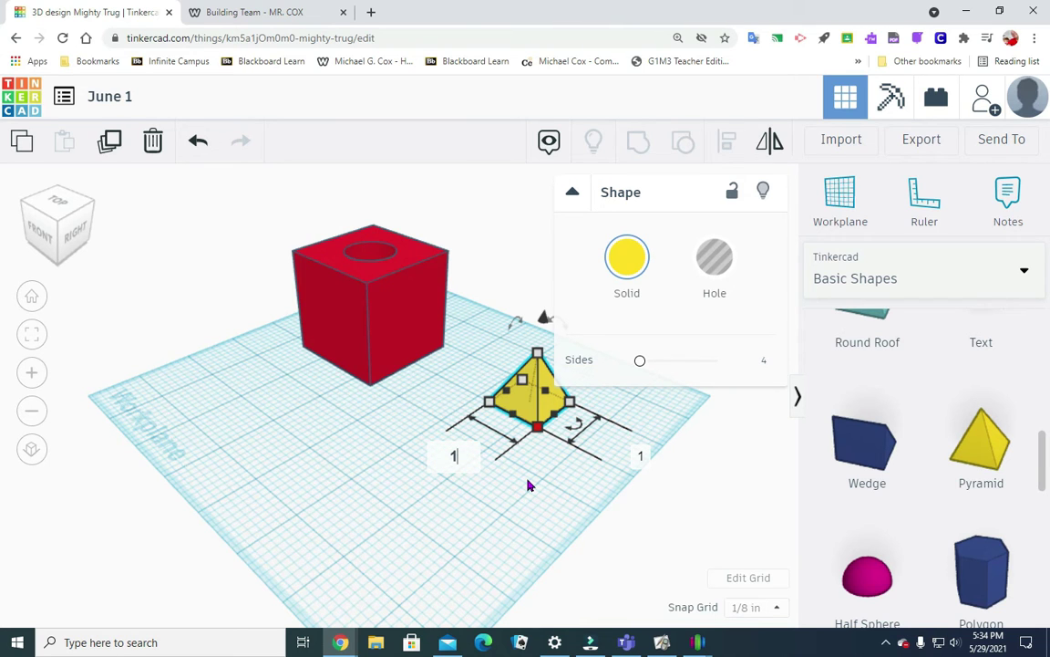
{"action": "type", "text": ".5"}
{"action": "left_click", "coordinate": [639, 458]}
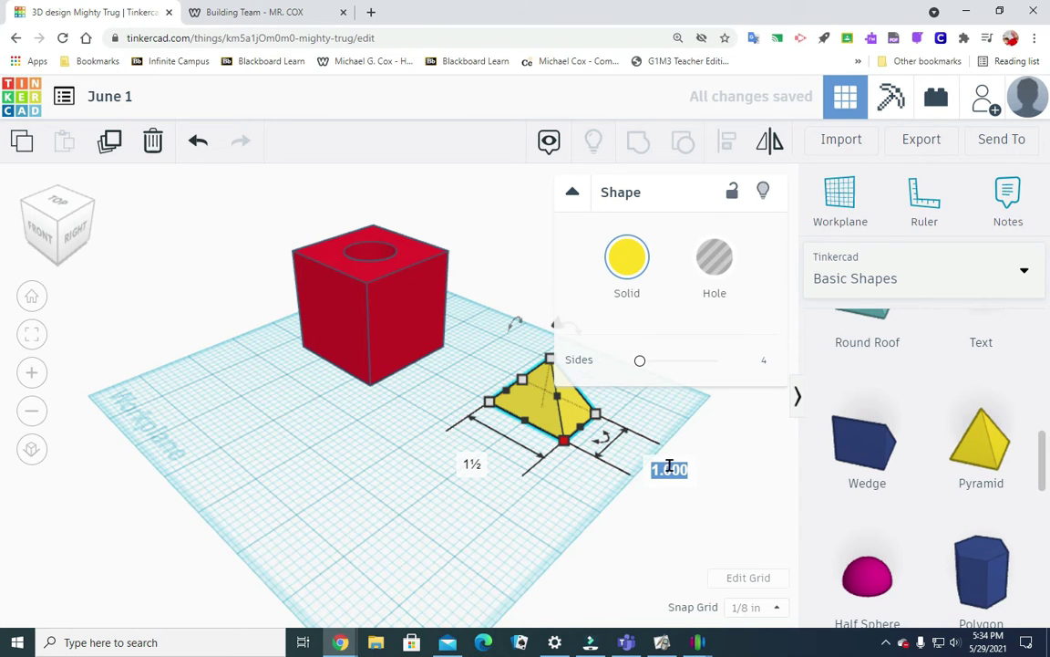
{"action": "type", "text": "1.5"}
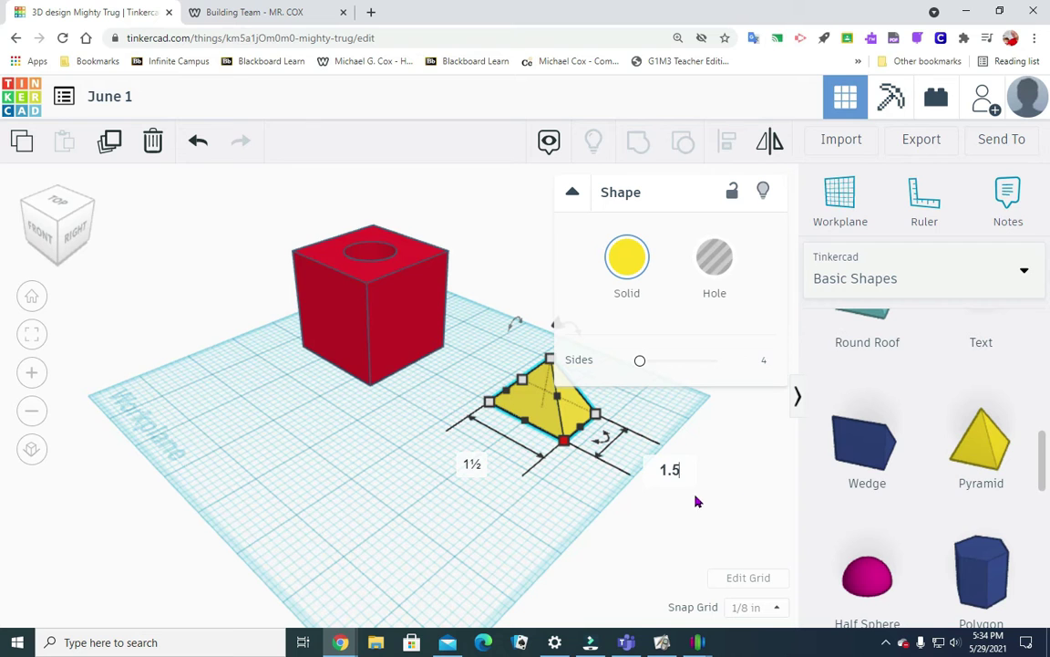
{"action": "key", "text": "Return"}
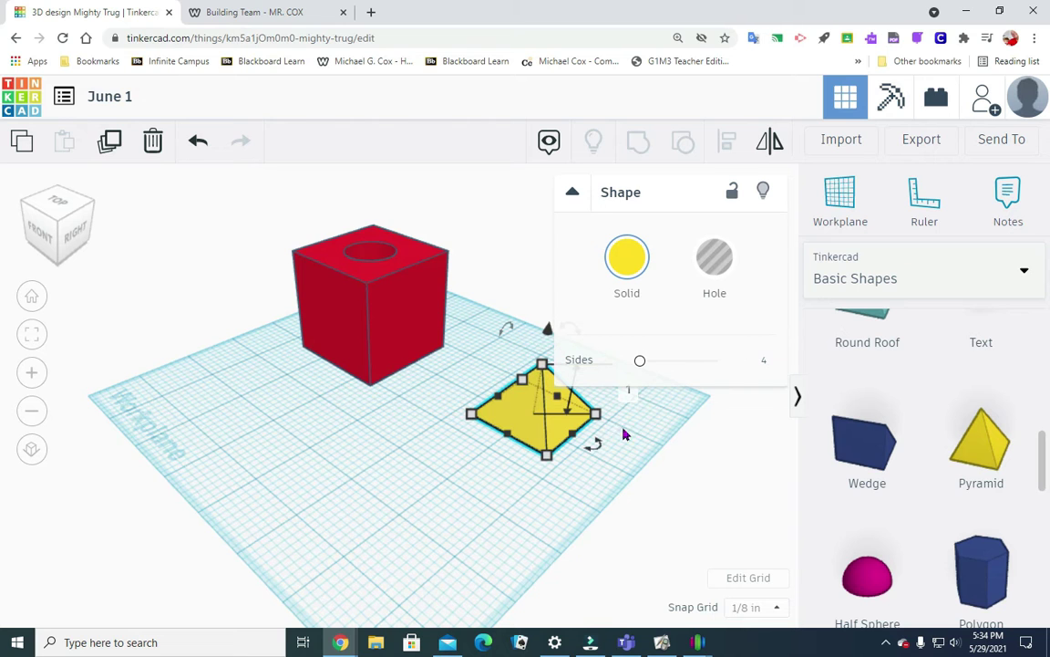
{"action": "left_click", "coordinate": [692, 459]}
- Set the yellow pyramid's height to 1.5 inches and move it to the left of the red cube
{"action": "left_click_drag", "start_coordinate": [547, 412], "coordinate": [366, 482]}
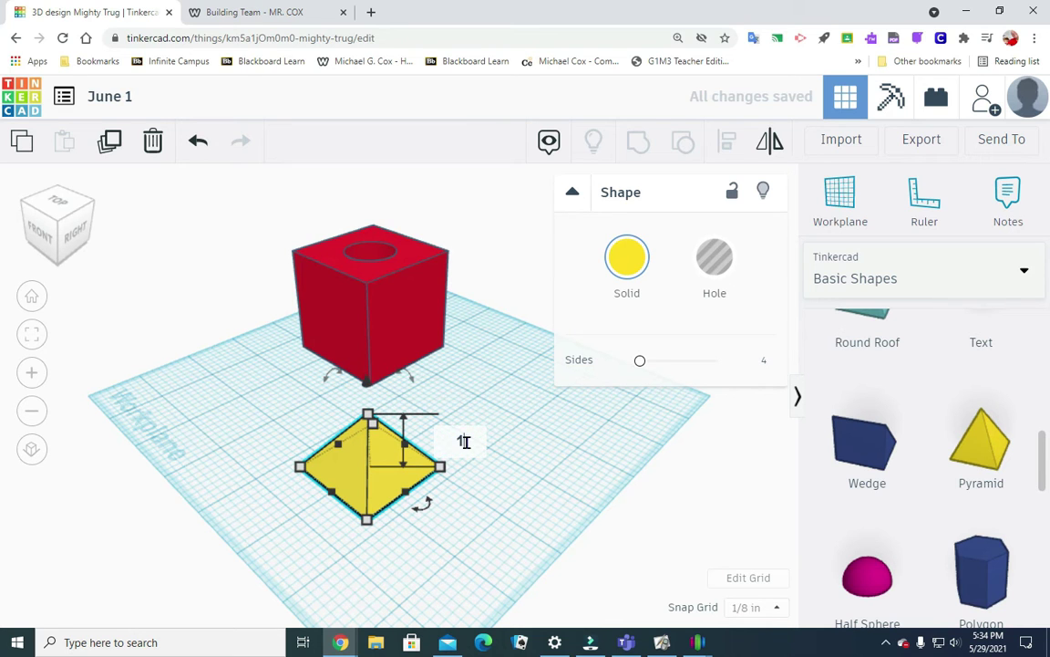
{"action": "left_click", "coordinate": [464, 441]}
{"action": "type", "text": "1.5"}
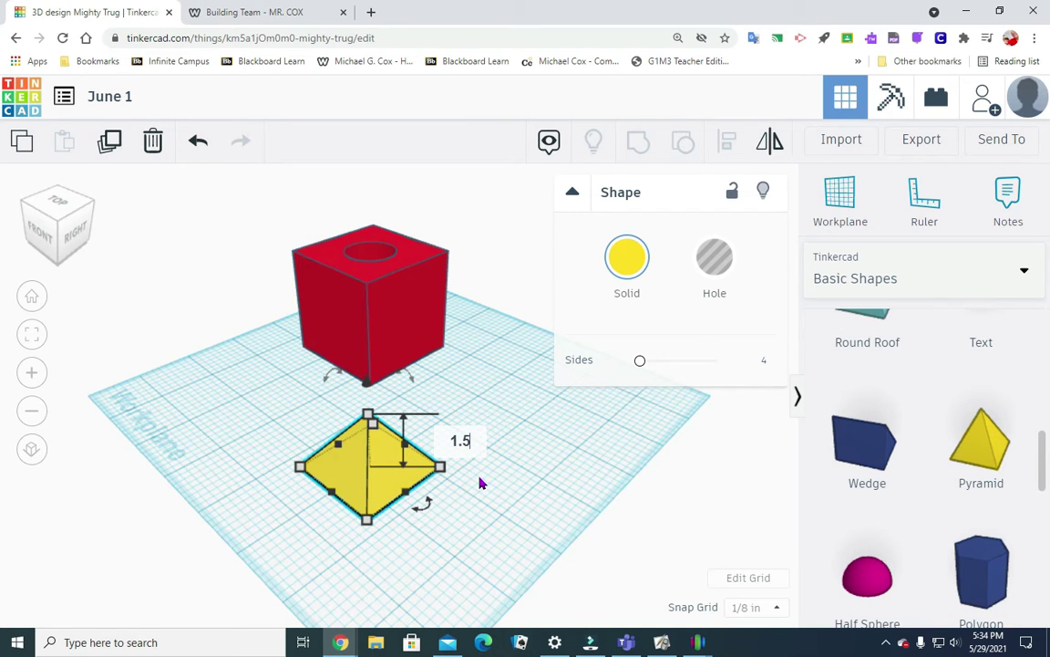
{"action": "key", "text": "Return"}
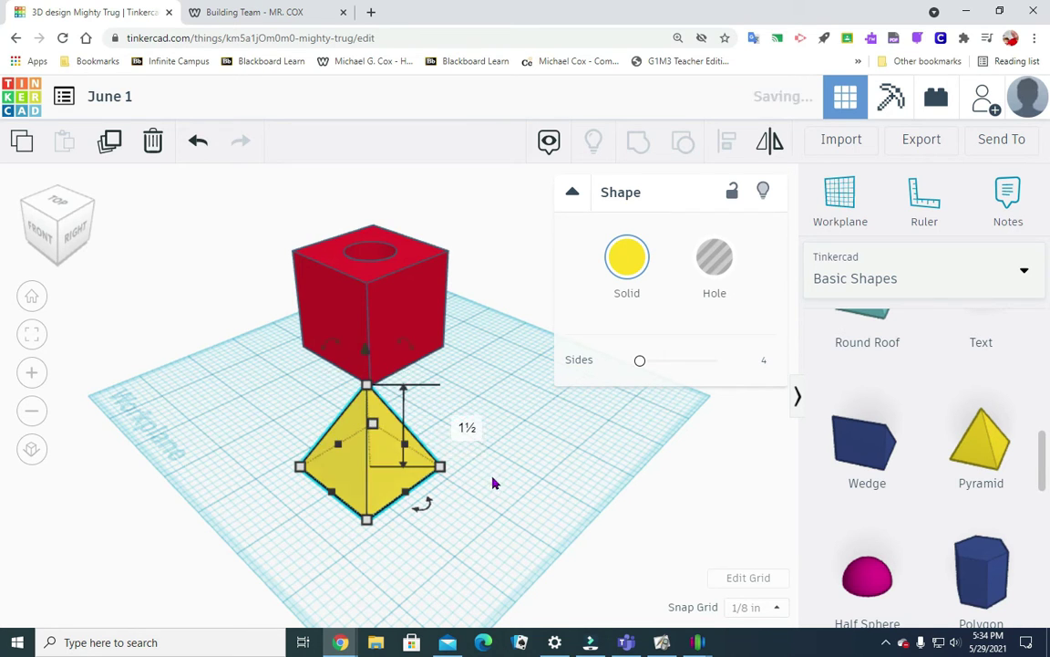
{"action": "left_click", "coordinate": [506, 483]}
{"action": "left_click_drag", "start_coordinate": [396, 483], "coordinate": [246, 406]}
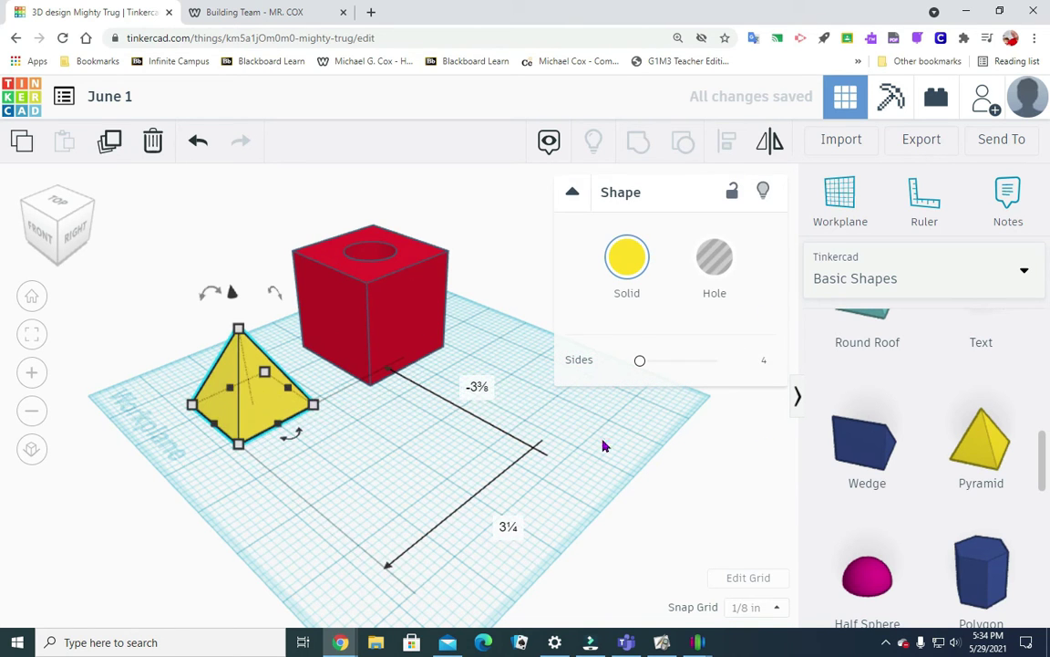
{"action": "left_click", "coordinate": [568, 455]}
- Place a cylinder hole from the basic shapes on the empty workplane area in front of the red cube
{"action": "scroll", "coordinate": [916, 441], "scroll_direction": "up", "scroll_amount": 7}
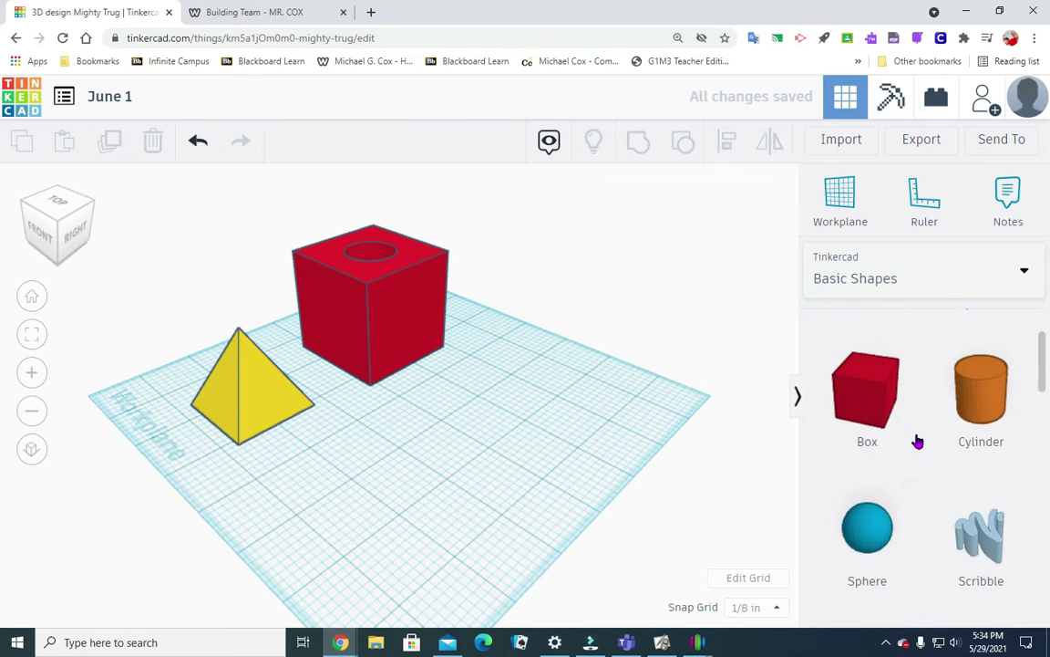
{"action": "left_click_drag", "start_coordinate": [994, 398], "coordinate": [485, 449]}
{"action": "left_click", "coordinate": [526, 461]}
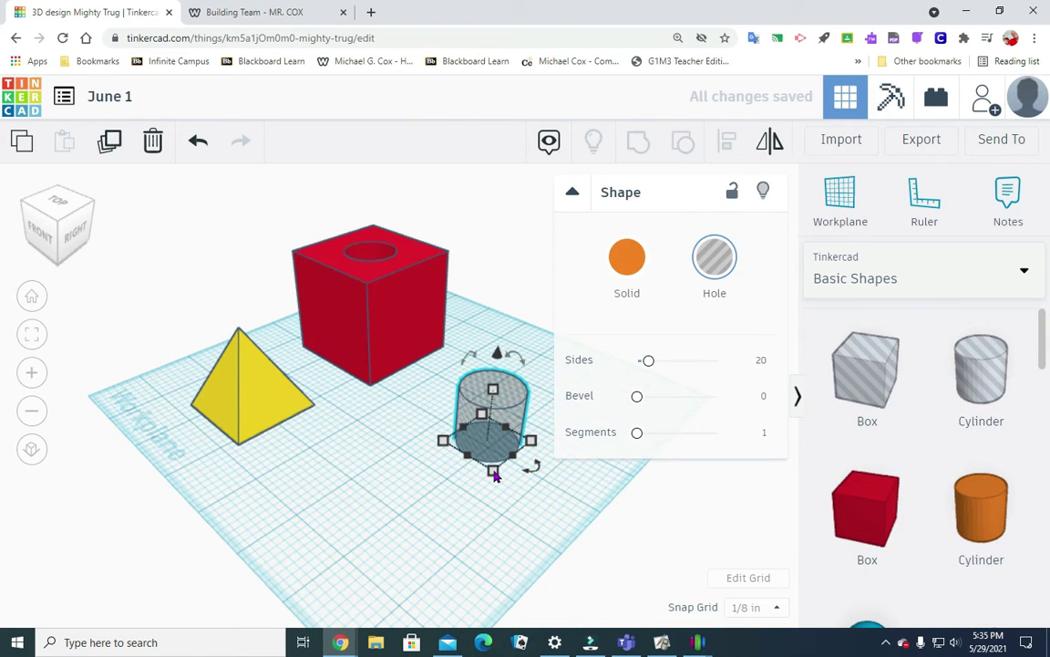
- Set the cylinder hole's base to 0.75 by 0.75 inches
{"action": "mouse_move", "coordinate": [494, 473]}
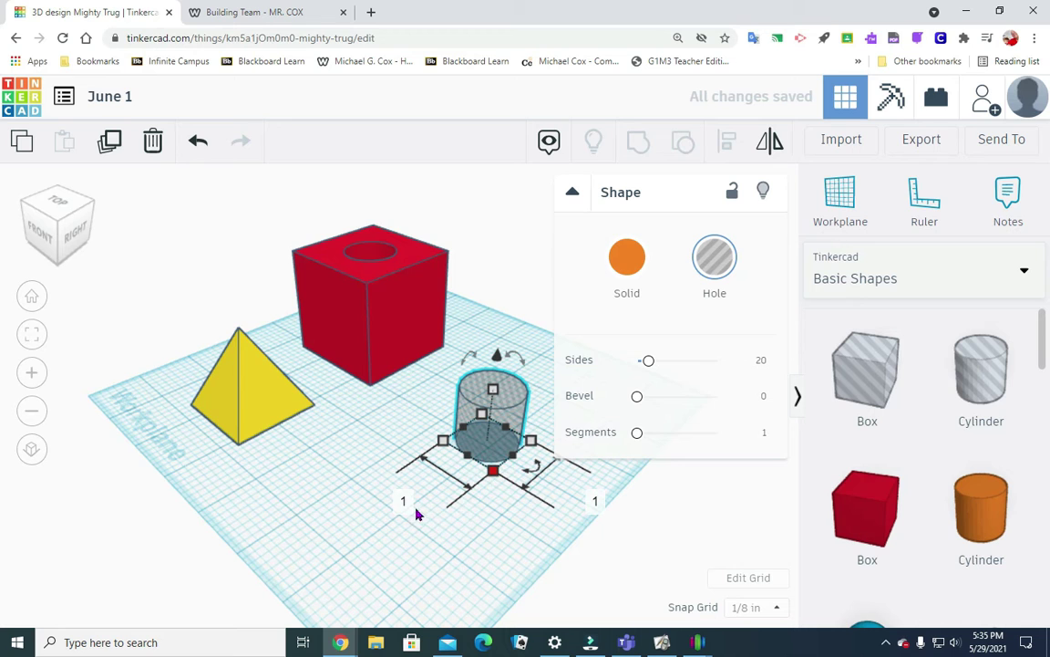
{"action": "left_click", "coordinate": [403, 501]}
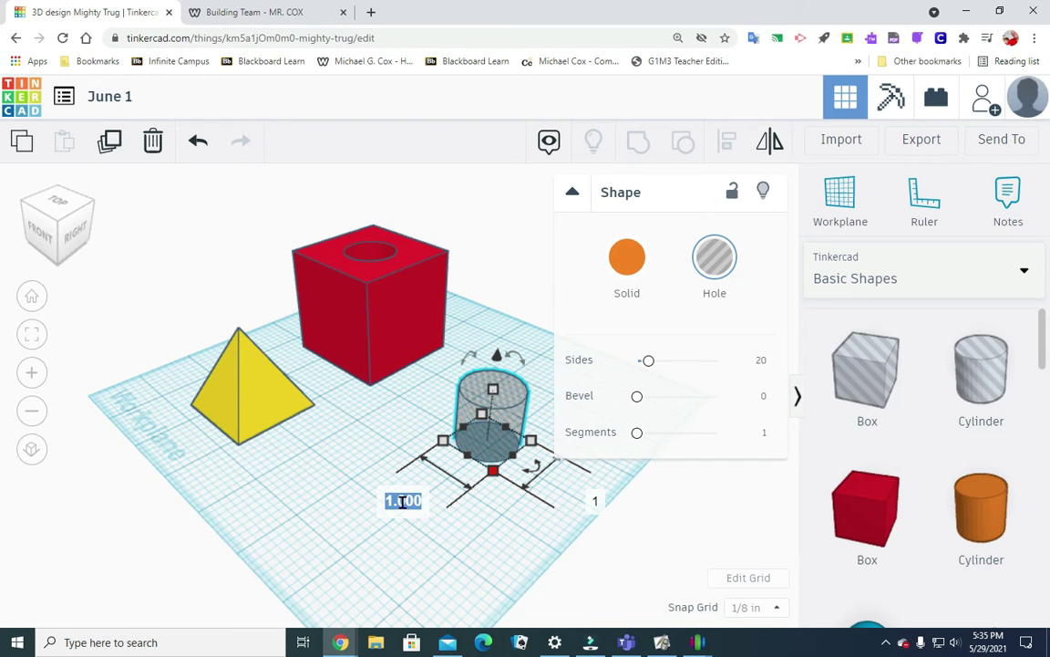
{"action": "key", "text": "BackSpace"}
{"action": "type", "text": ".75"}
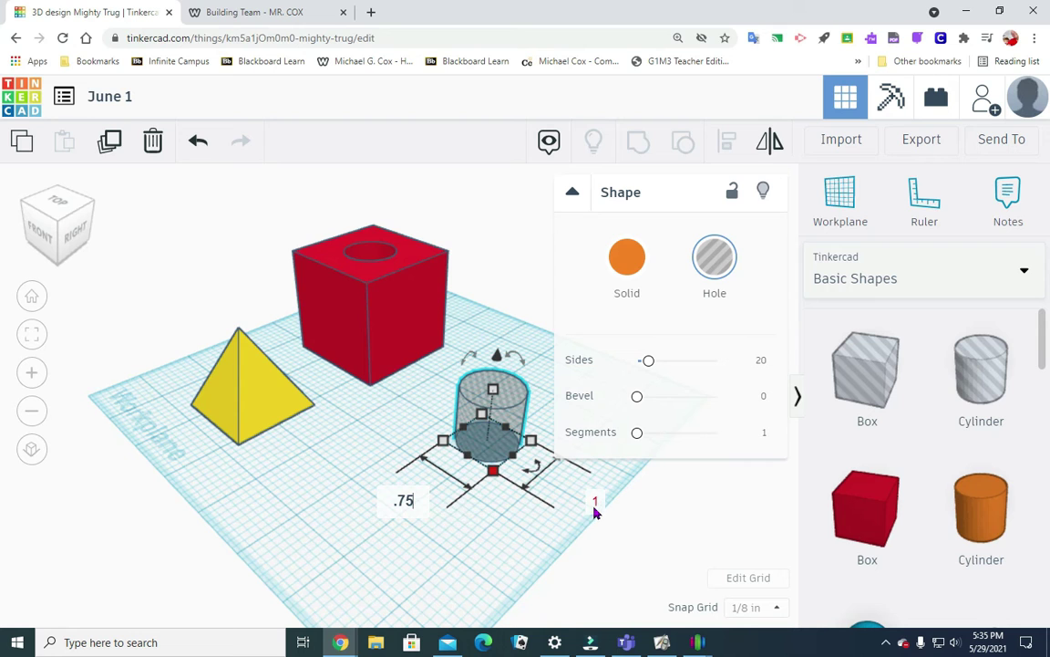
{"action": "key", "text": "Return"}
{"action": "left_click", "coordinate": [583, 497]}
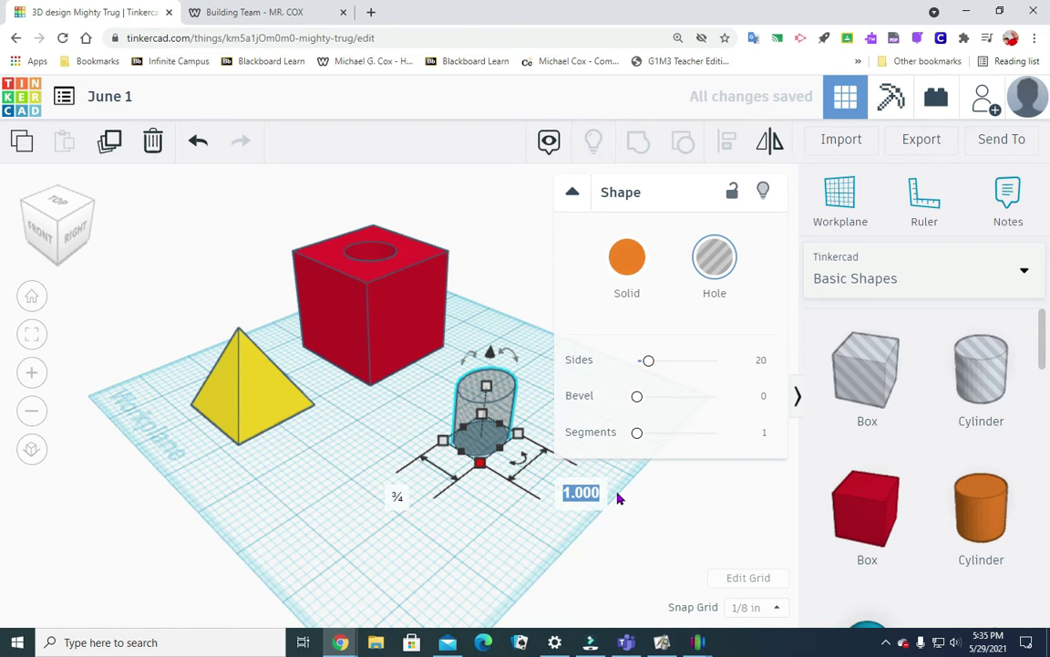
{"action": "key", "text": "BackSpace"}
{"action": "key", "text": "Return"}
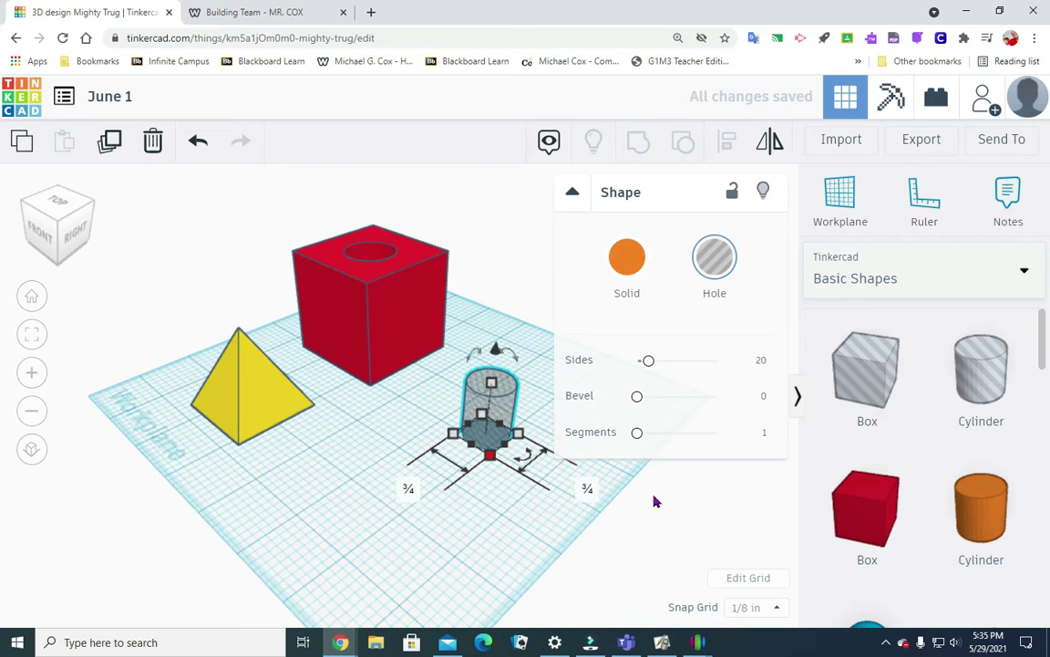
- Move the cylinder hole closer to the yellow pyramid and set its height to 2 inches
{"action": "left_click_drag", "start_coordinate": [474, 410], "coordinate": [392, 439]}
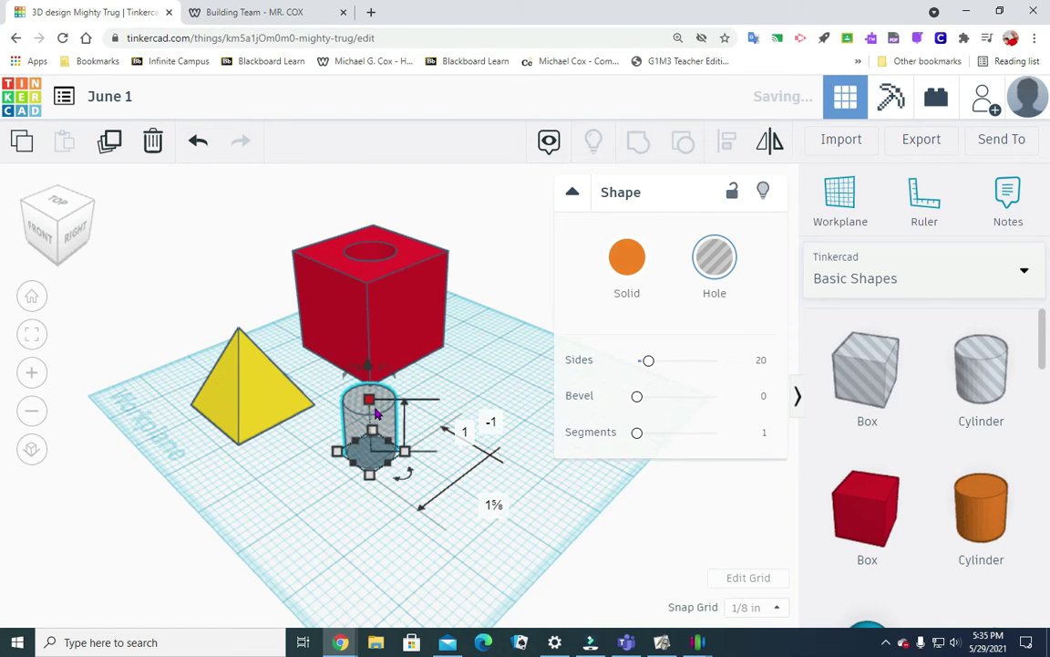
{"action": "left_click", "coordinate": [461, 426]}
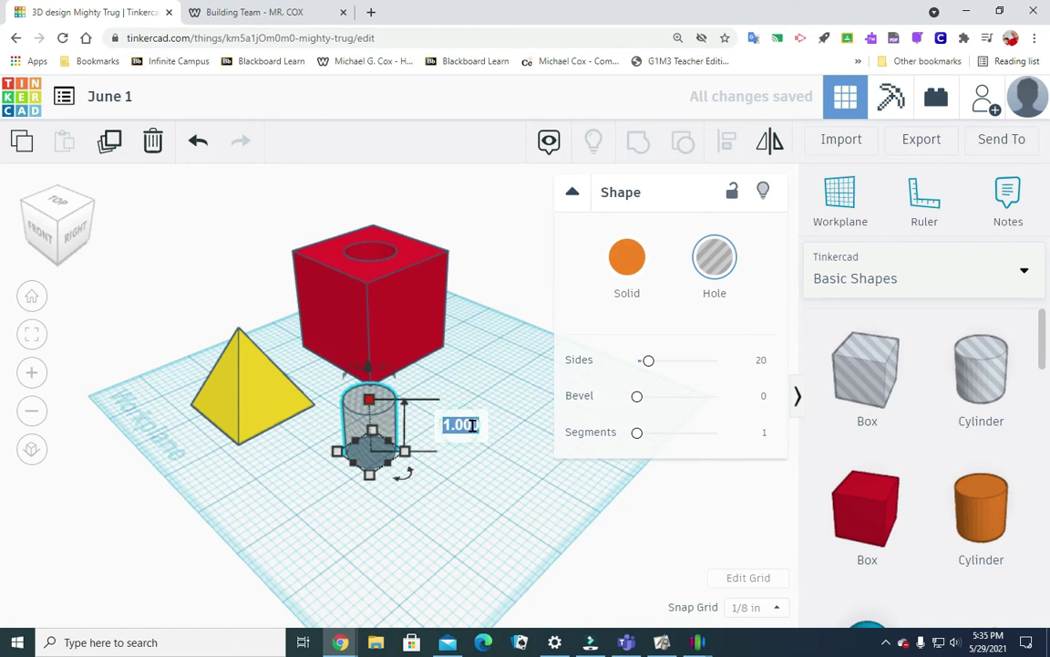
{"action": "type", "text": "2"}
{"action": "key", "text": "Return"}
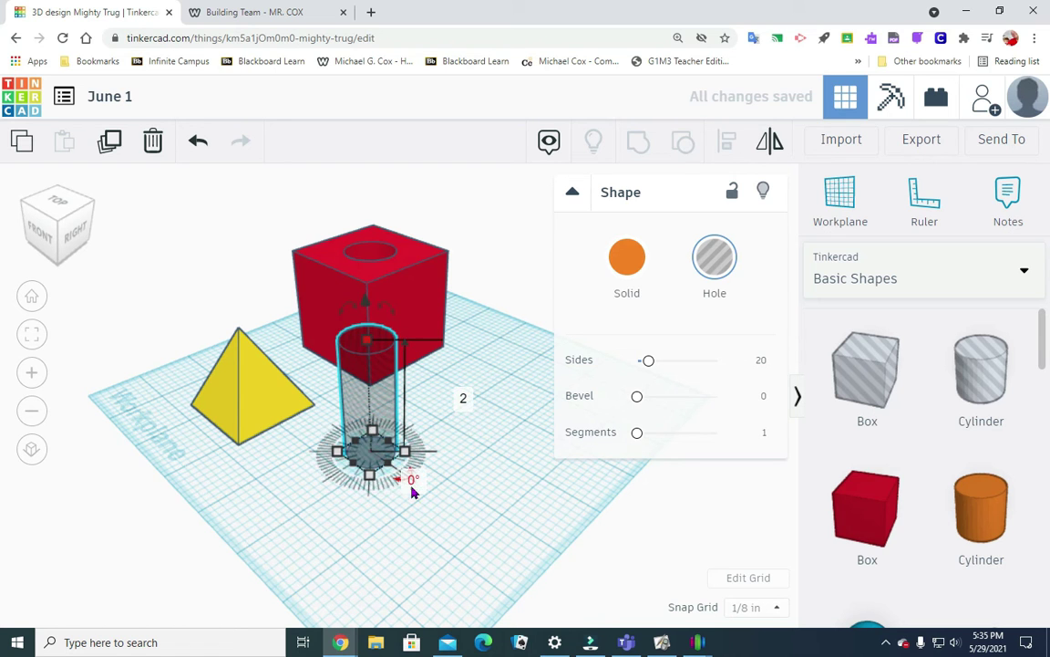
{"action": "left_click", "coordinate": [474, 467]}
- Move the cylinder hole into the yellow pyramid so that the two shapes overlap
{"action": "left_click", "coordinate": [376, 431]}
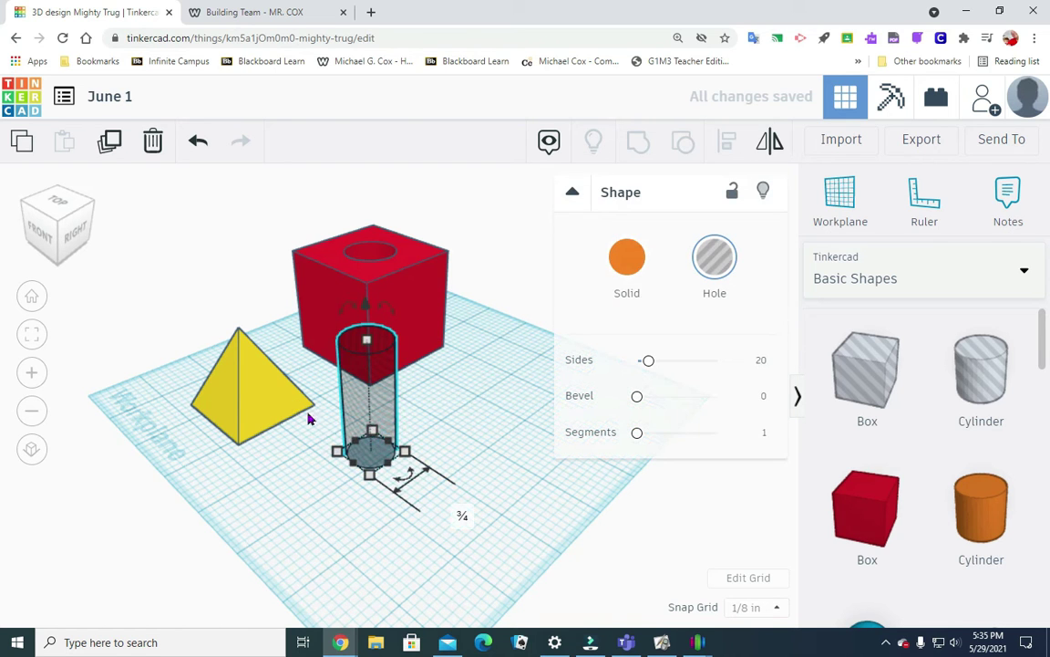
{"action": "left_click", "coordinate": [471, 461]}
{"action": "left_click_drag", "start_coordinate": [377, 425], "coordinate": [228, 386]}
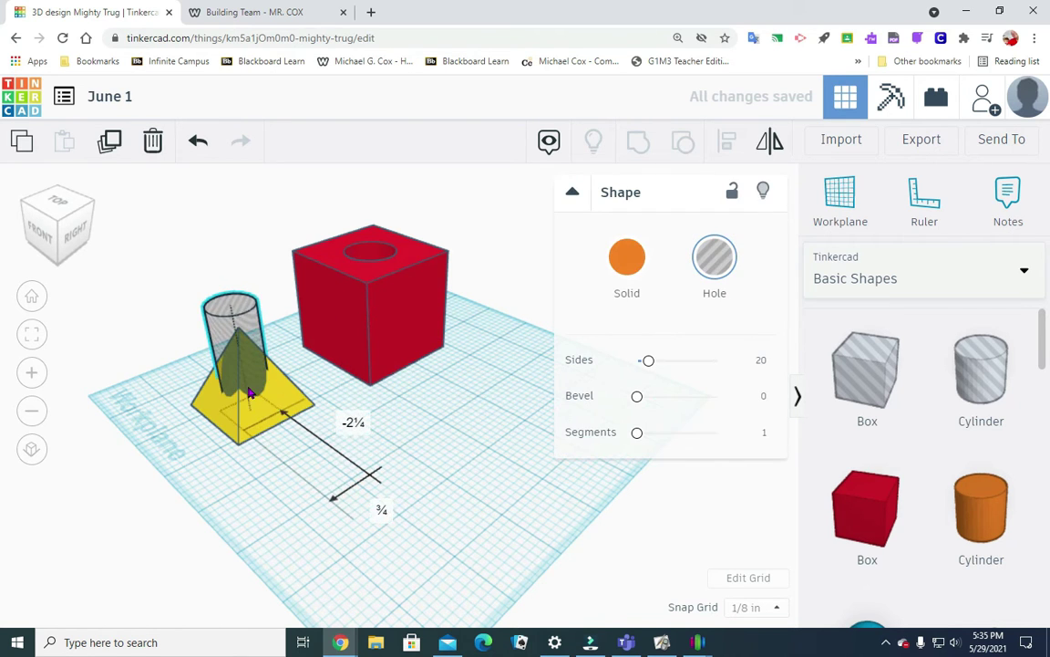
{"action": "left_click", "coordinate": [469, 410]}
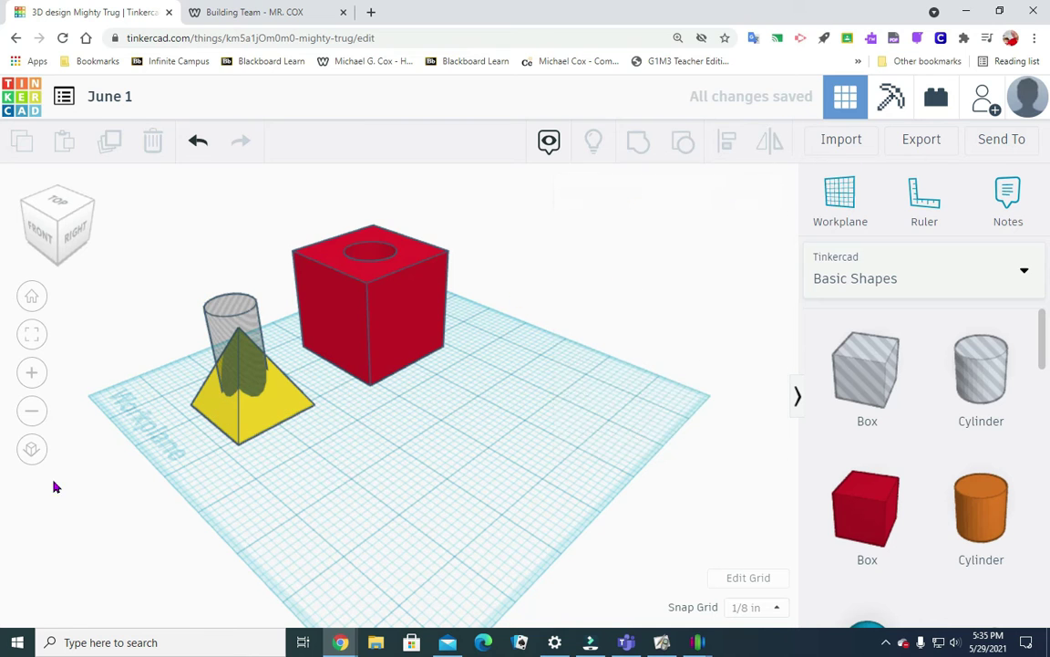
- Select the yellow pyramid together with the cylinder hole and align their centers along both horizontal axes
{"action": "left_click_drag", "start_coordinate": [223, 469], "coordinate": [246, 390]}
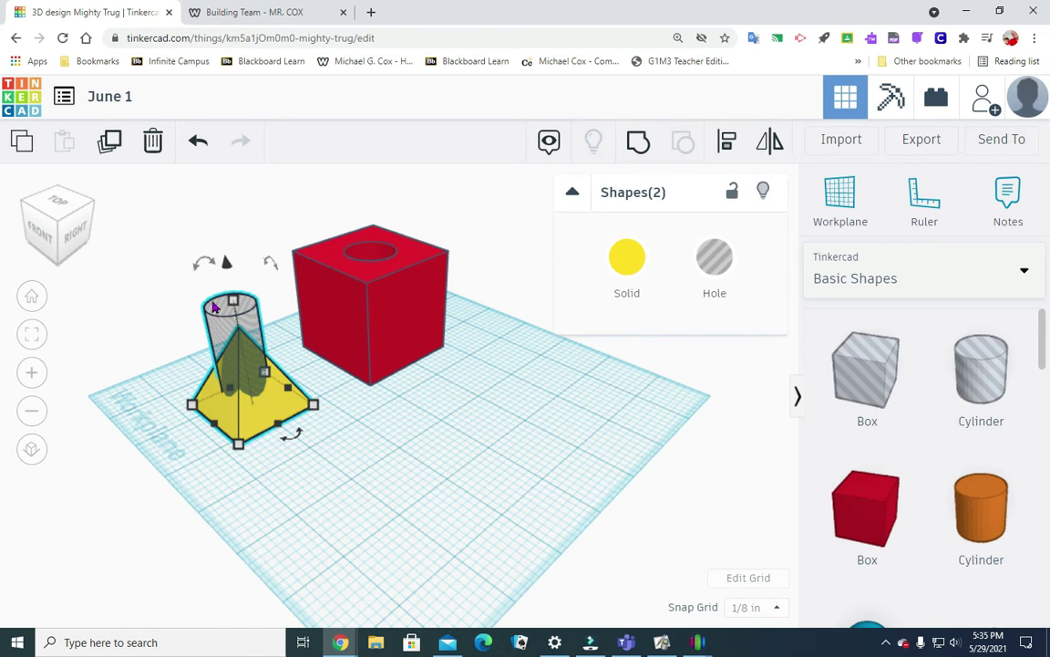
{"action": "left_click", "coordinate": [728, 141]}
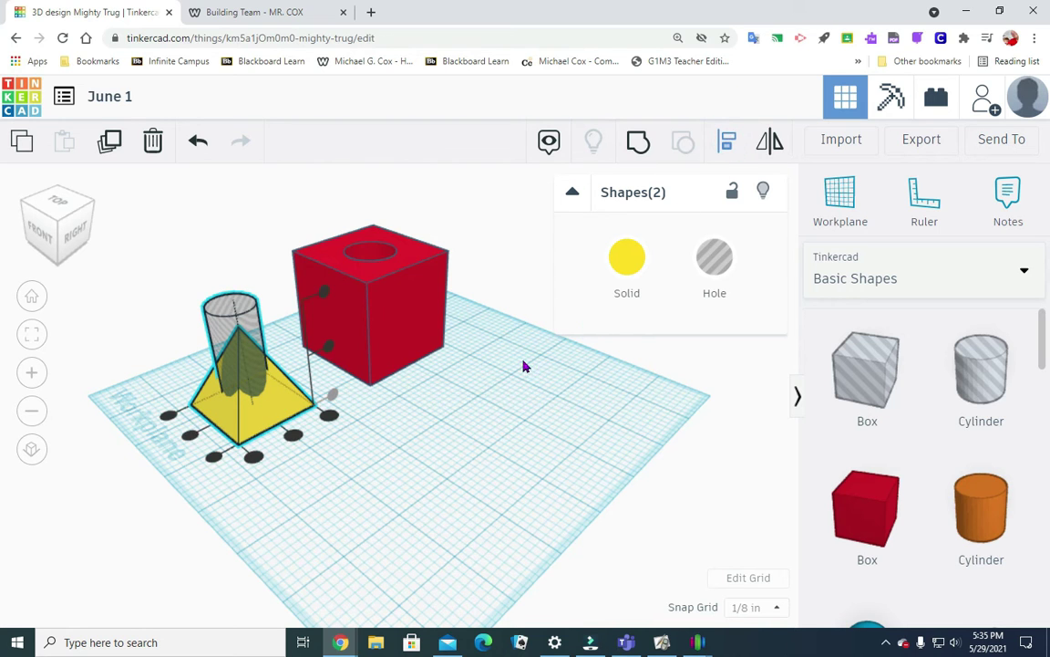
{"action": "left_click", "coordinate": [293, 435]}
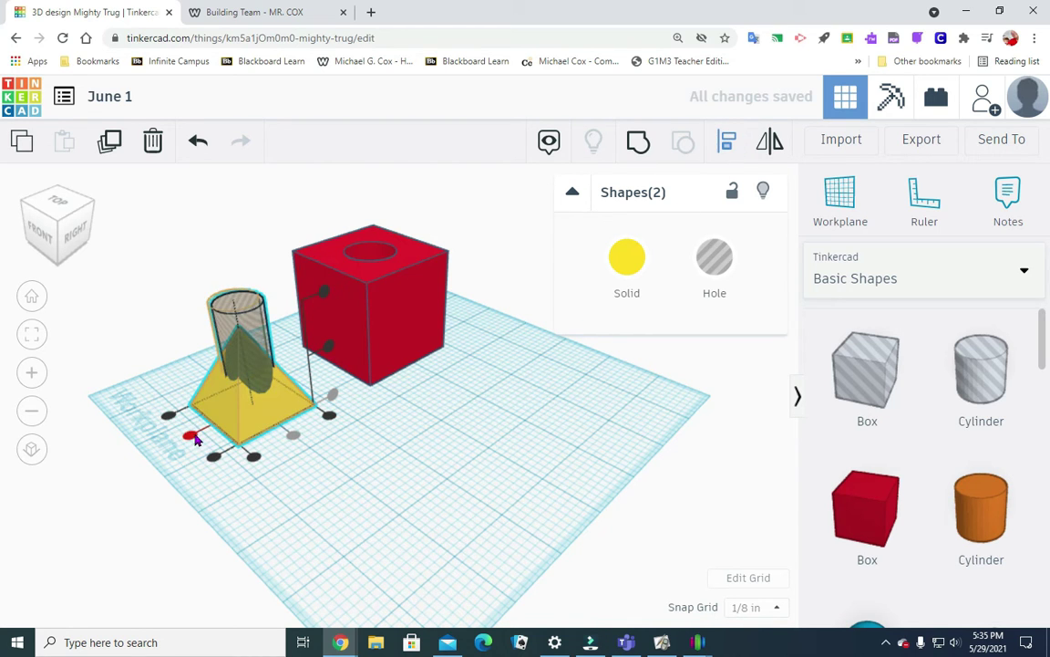
{"action": "left_click", "coordinate": [190, 434]}
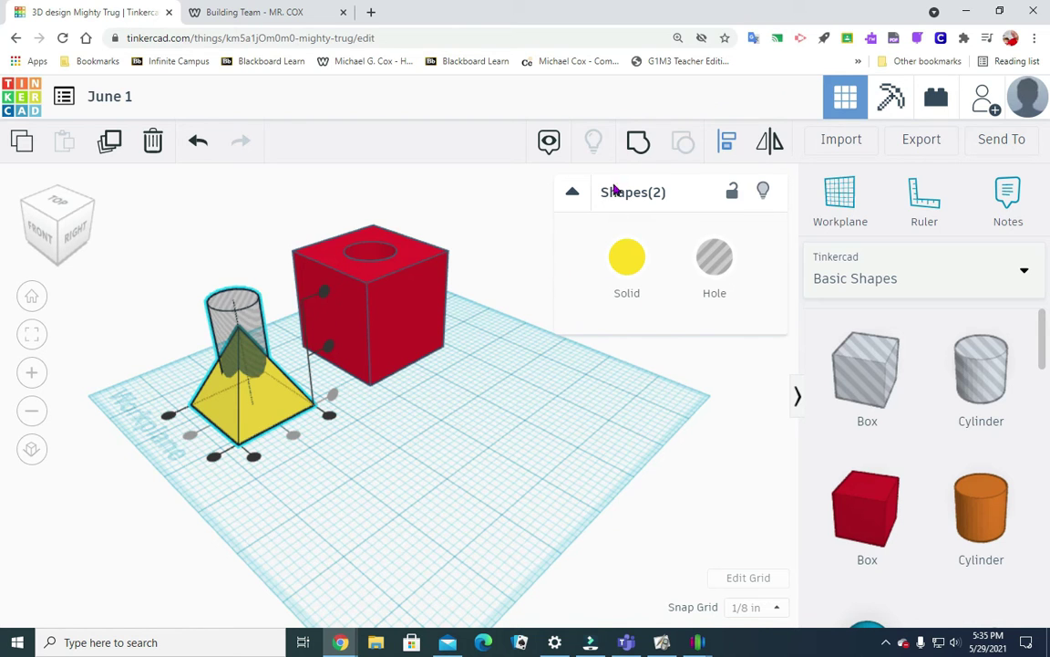
- Group the yellow pyramid with the cylinder hole to cut it through, and inspect the cut from above and from the corner
{"action": "left_click", "coordinate": [637, 140]}
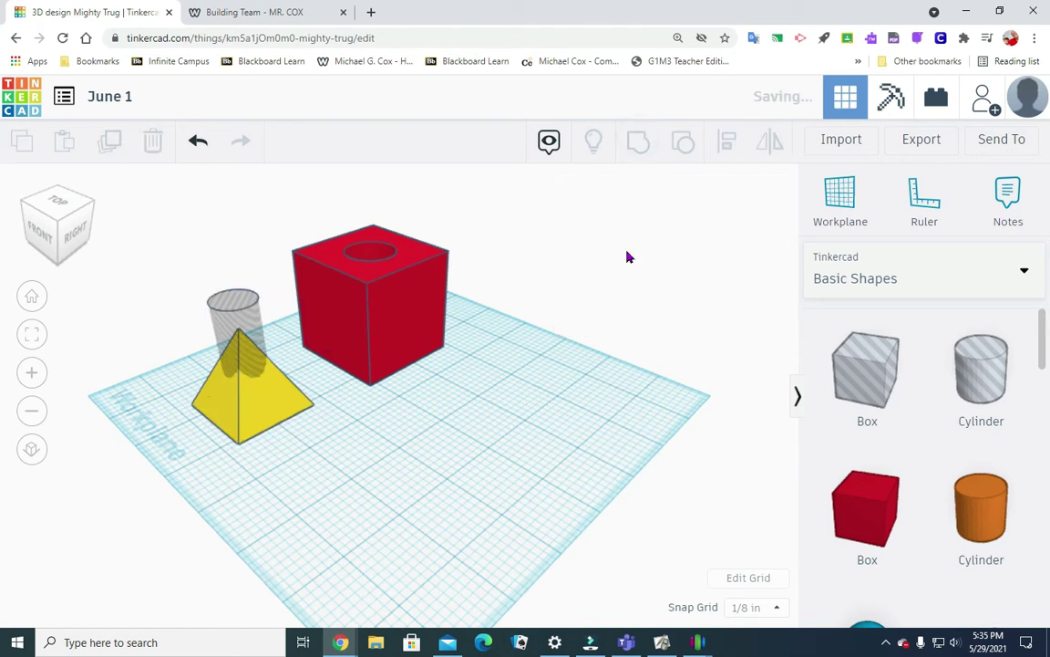
{"action": "left_click", "coordinate": [79, 194]}
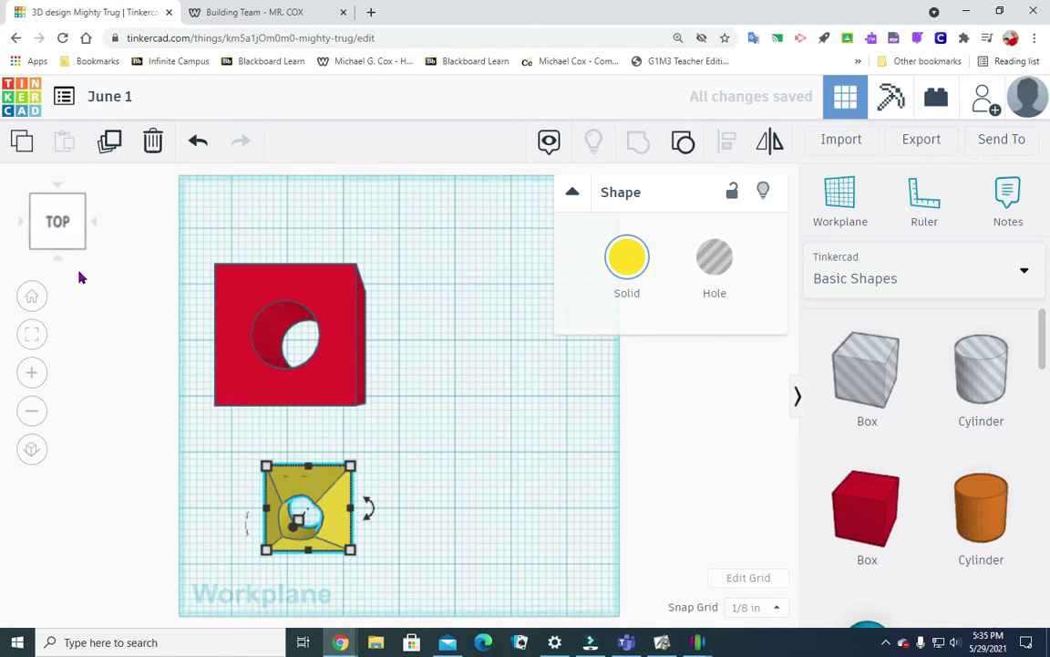
{"action": "left_click", "coordinate": [82, 244]}
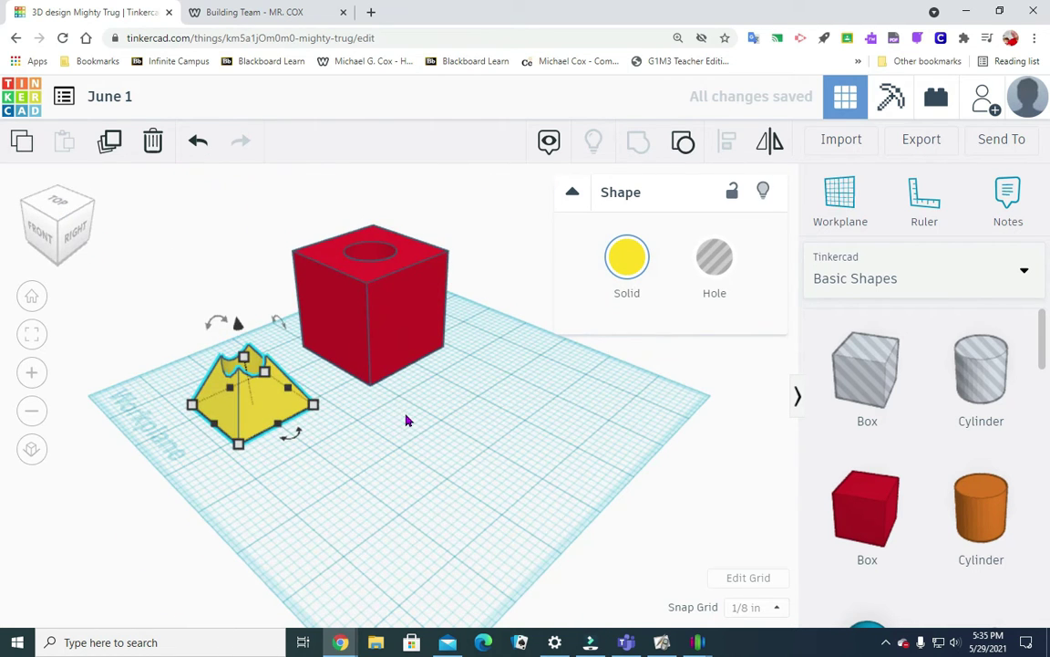
{"action": "left_click", "coordinate": [408, 421]}
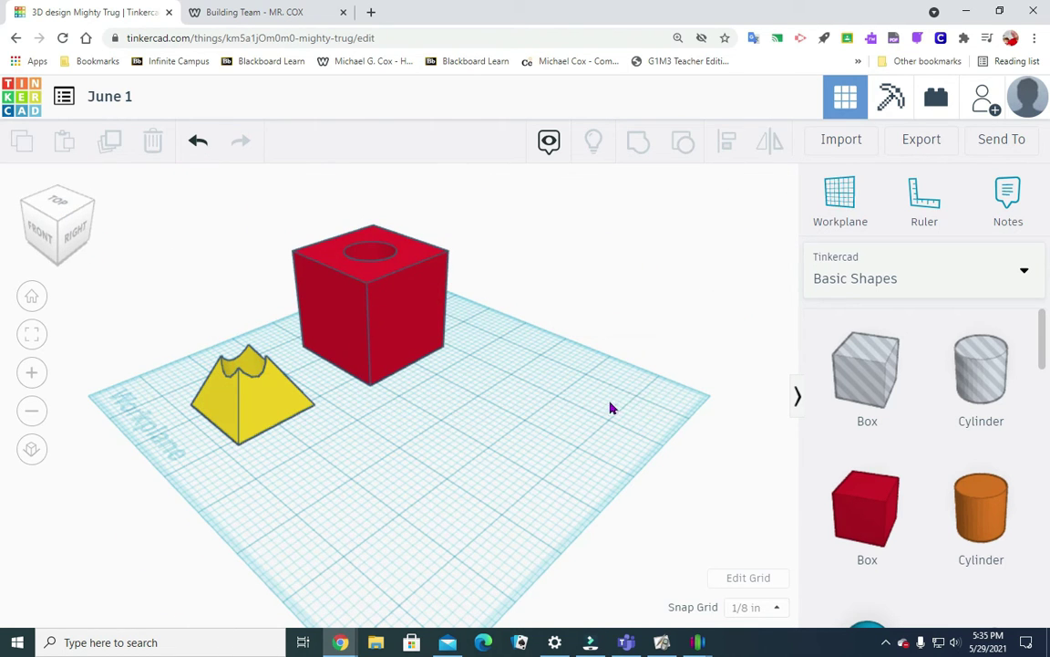
- Browse the basic shapes and place a second solid red box on the workplane in front of the red cube
{"action": "scroll", "coordinate": [907, 428], "scroll_direction": "down", "scroll_amount": 5}
{"action": "scroll", "coordinate": [905, 431], "scroll_direction": "down", "scroll_amount": 5}
{"action": "scroll", "coordinate": [906, 431], "scroll_direction": "down", "scroll_amount": 2}
{"action": "scroll", "coordinate": [903, 429], "scroll_direction": "up", "scroll_amount": 2}
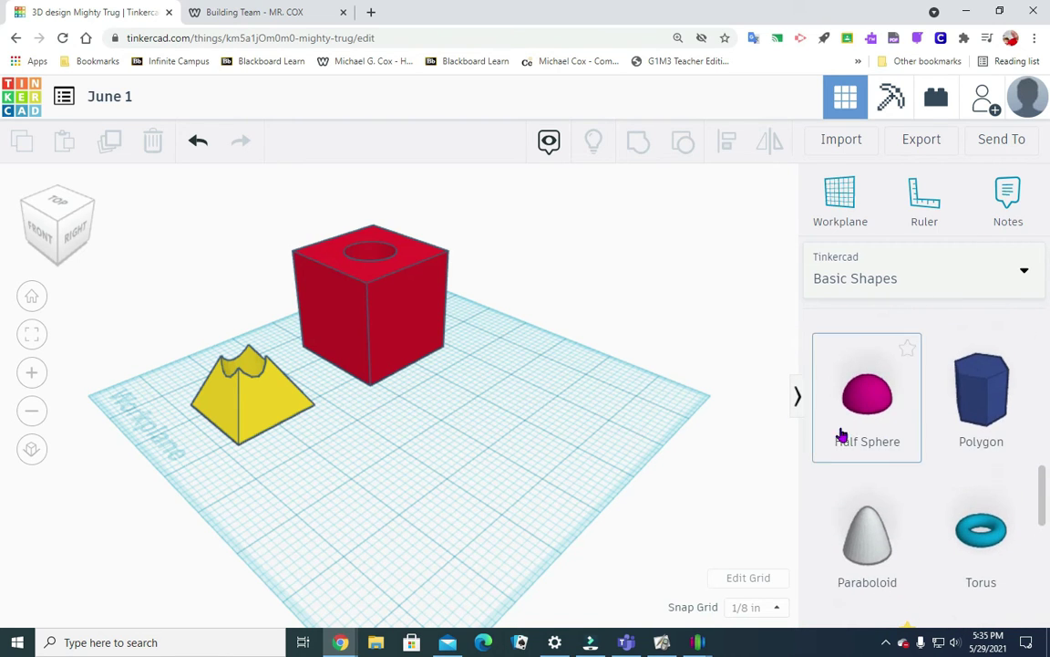
{"action": "scroll", "coordinate": [843, 436], "scroll_direction": "up", "scroll_amount": 5}
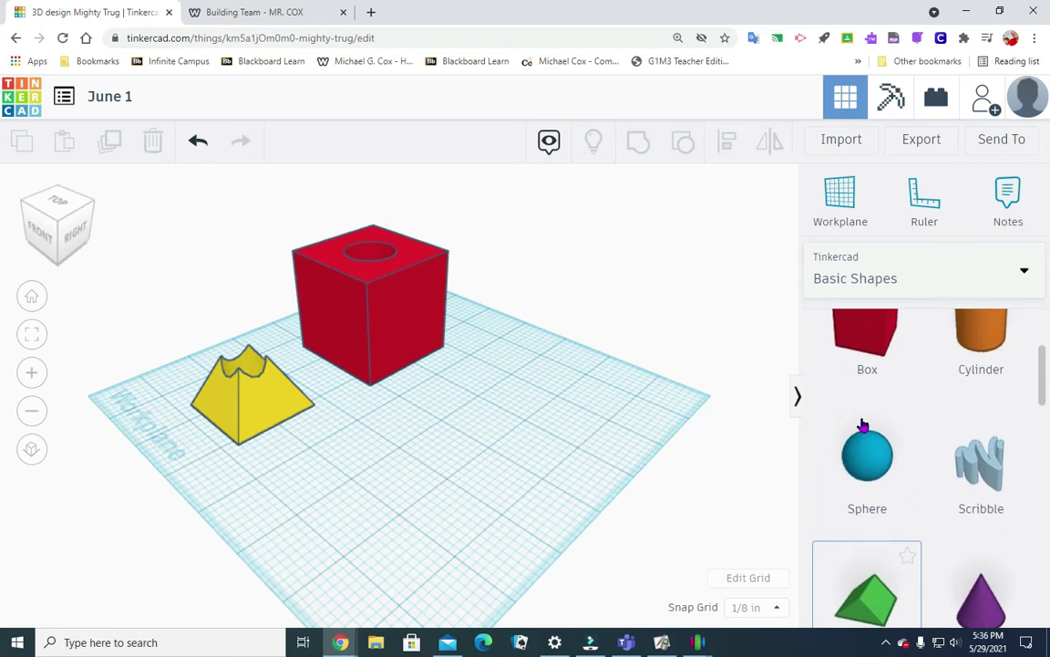
{"action": "scroll", "coordinate": [866, 438], "scroll_direction": "up", "scroll_amount": 2}
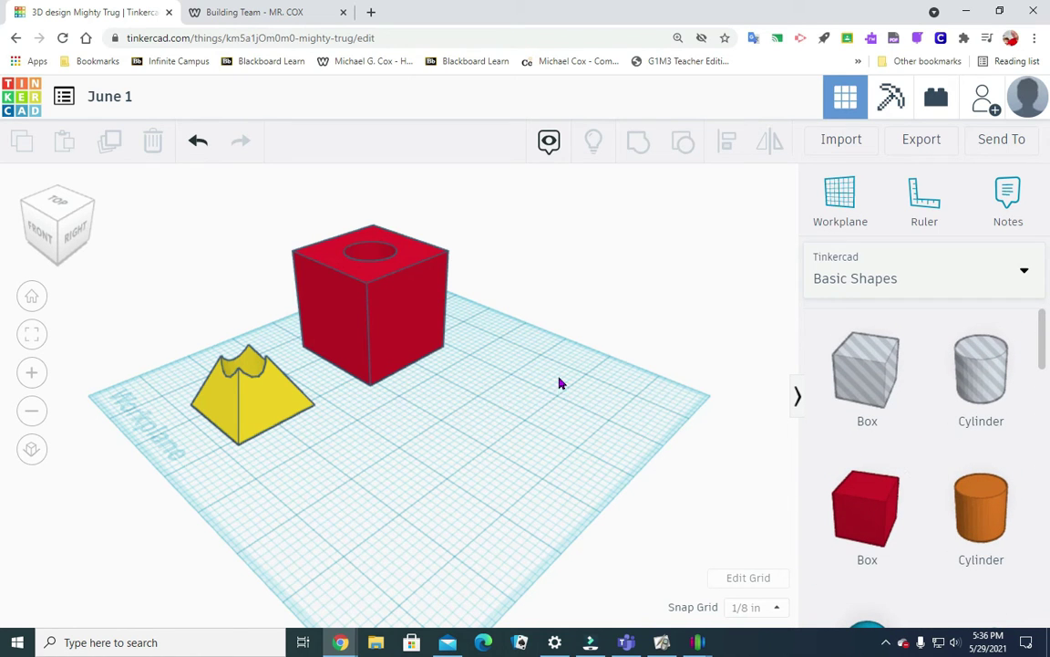
{"action": "scroll", "coordinate": [559, 383], "scroll_direction": "down", "scroll_amount": 2}
{"action": "left_click_drag", "start_coordinate": [852, 522], "coordinate": [456, 449]}
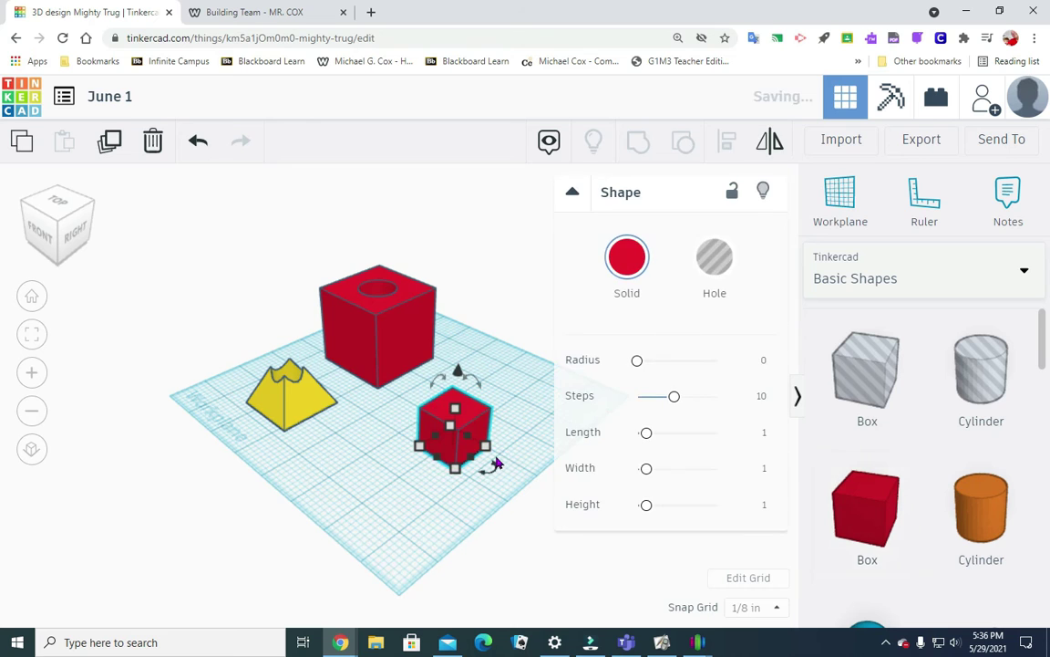
- Set the height of the second red box to 0.125 inch
{"action": "left_click", "coordinate": [457, 412]}
{"action": "left_click", "coordinate": [545, 428]}
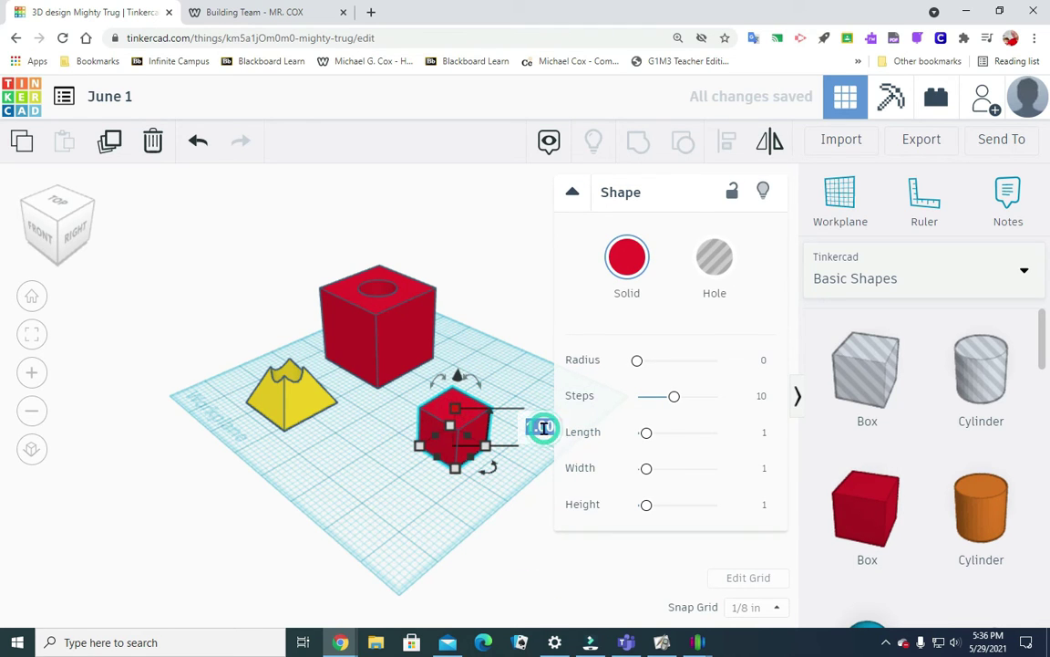
{"action": "key", "text": "BackSpace"}
{"action": "type", "text": ".125"}
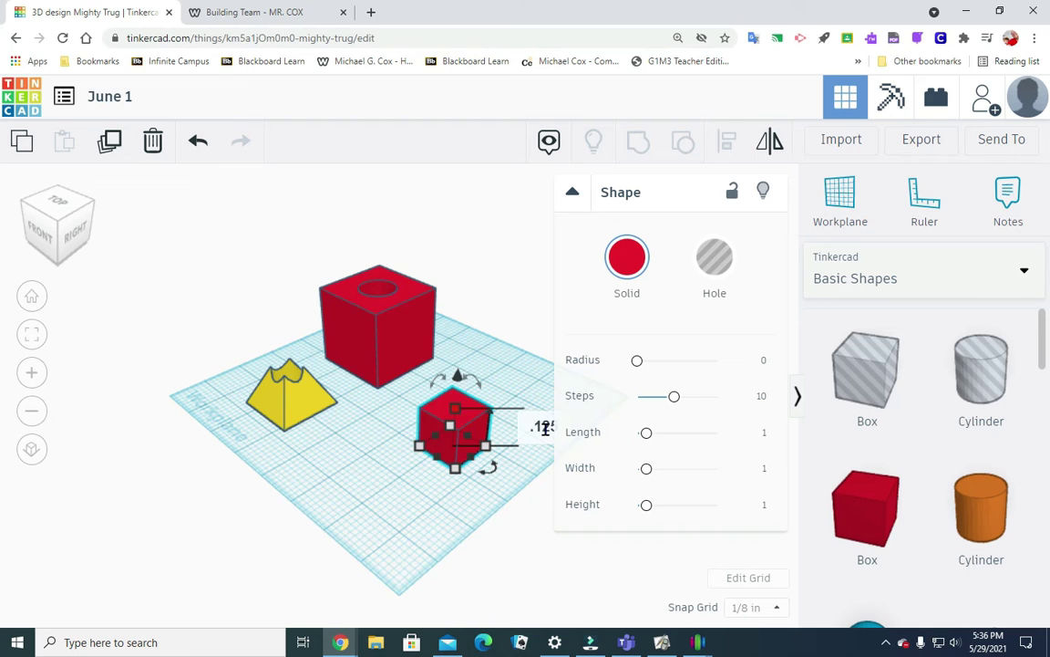
{"action": "key", "text": "Return"}
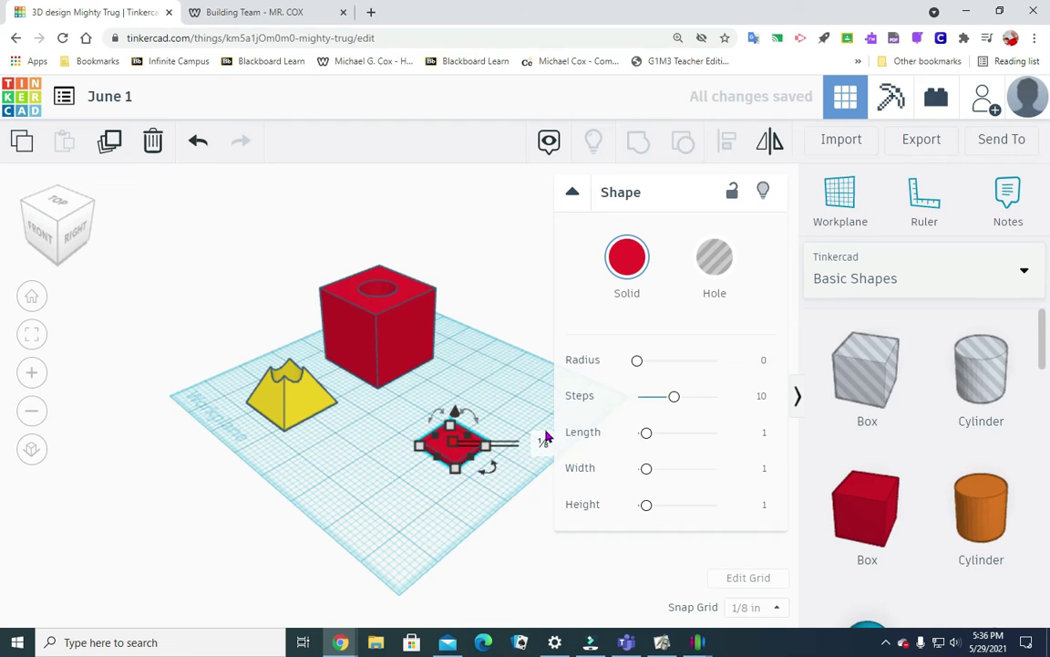
- Set the flat red box's length to 4 inches and reposition it on the workplane
{"action": "left_click", "coordinate": [455, 469]}
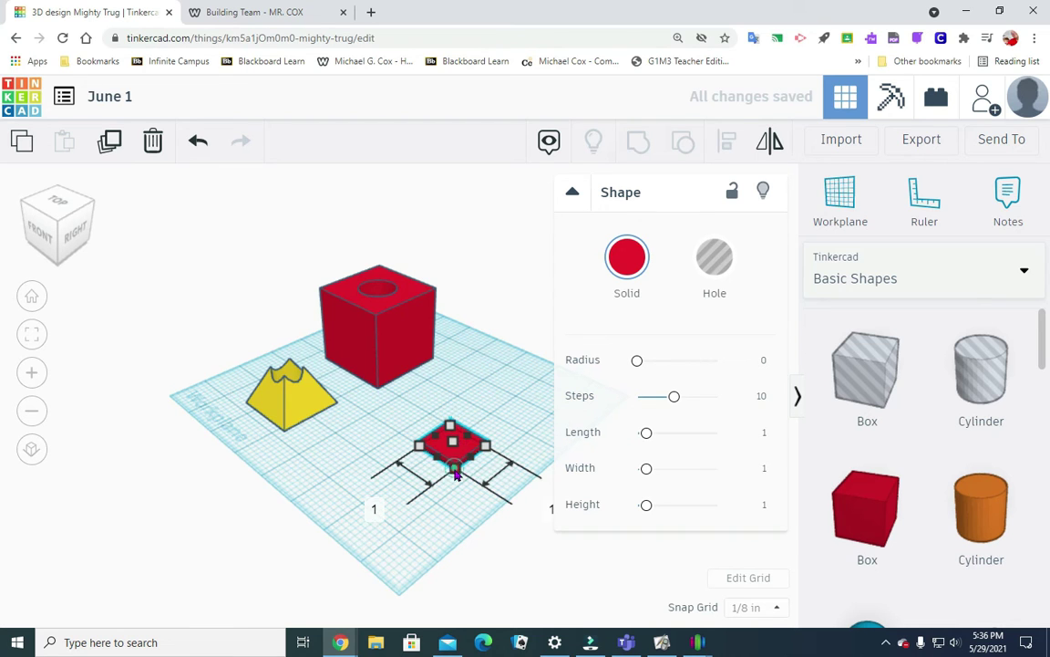
{"action": "left_click", "coordinate": [546, 506]}
{"action": "type", "text": "4"}
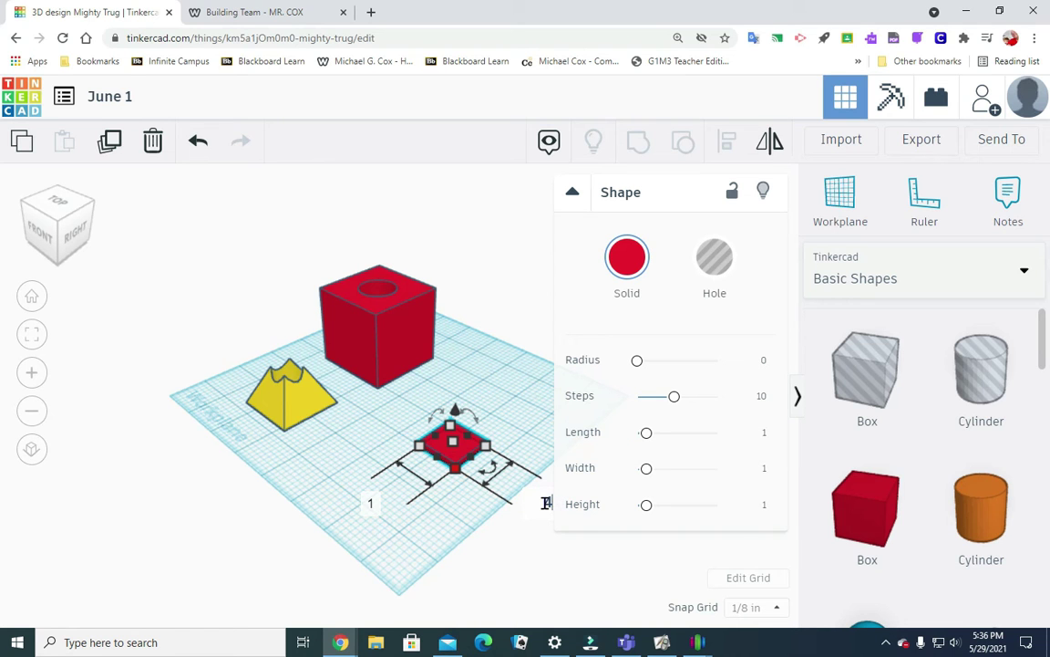
{"action": "key", "text": "Return"}
{"action": "left_click_drag", "start_coordinate": [368, 507], "coordinate": [433, 453]}
{"action": "left_click", "coordinate": [464, 538]}
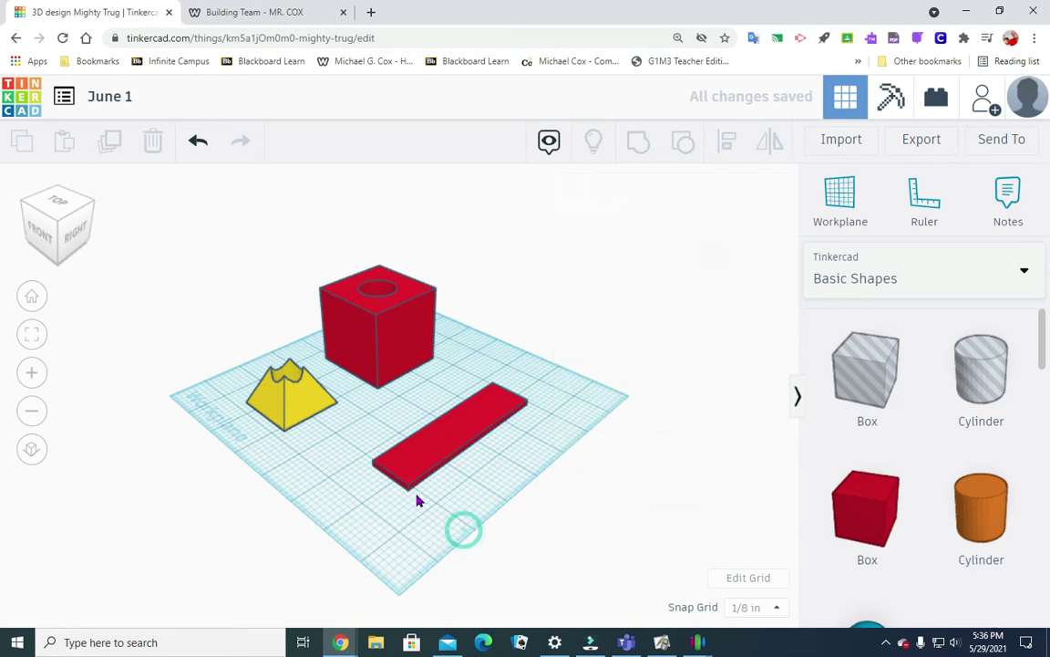
- Set the flat red plate's width to 2 inches and move it toward the workplane's front corner
{"action": "left_click", "coordinate": [409, 492]}
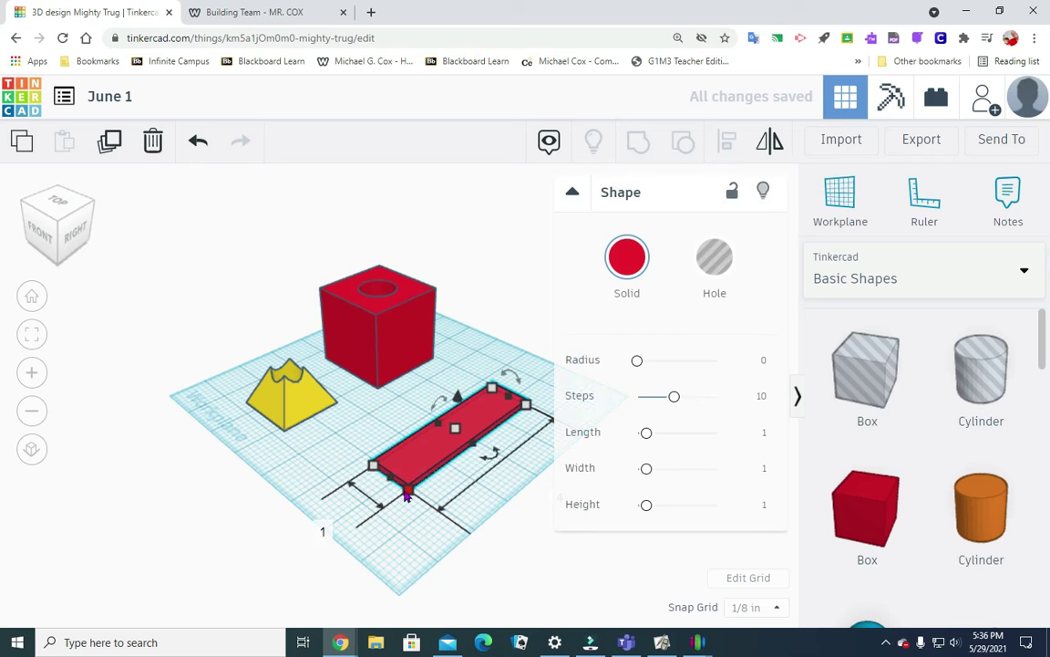
{"action": "left_click", "coordinate": [323, 531]}
{"action": "type", "text": "2"}
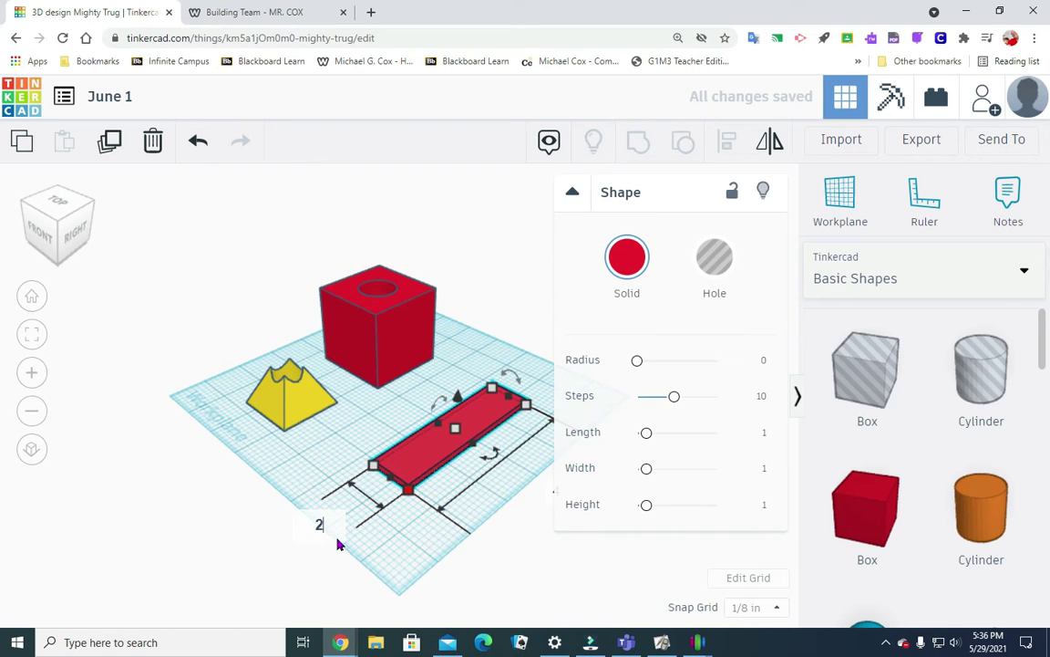
{"action": "key", "text": "Return"}
{"action": "left_click_drag", "start_coordinate": [454, 486], "coordinate": [403, 485]}
{"action": "left_click", "coordinate": [492, 569]}
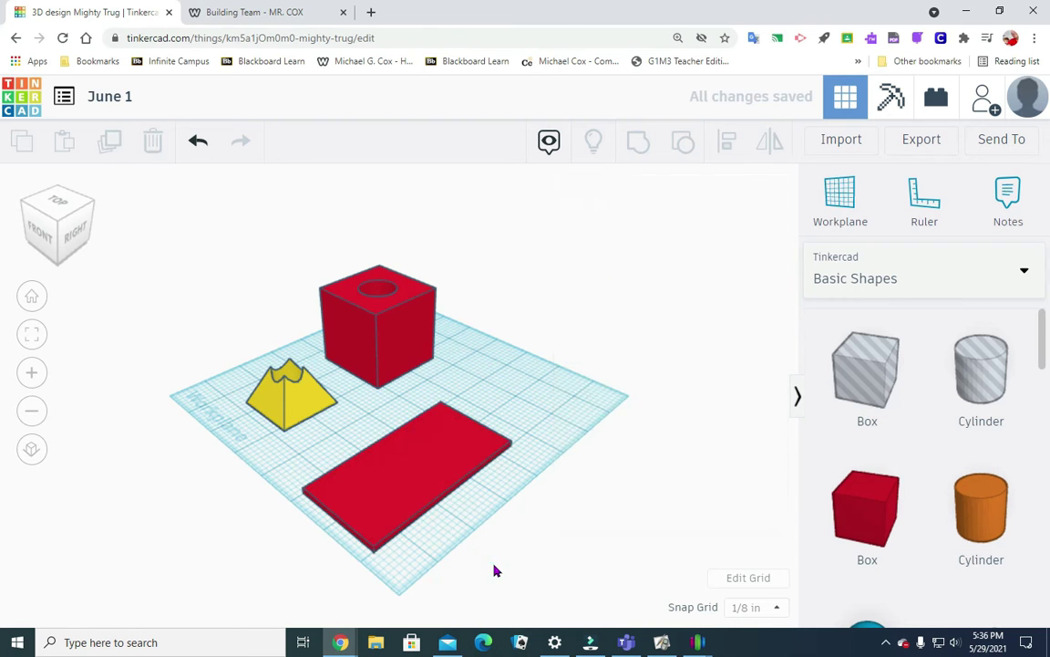
- Place a torus from the basic shapes at the far short end of the red plate so that they overlap
{"action": "scroll", "coordinate": [827, 512], "scroll_direction": "down", "scroll_amount": 10}
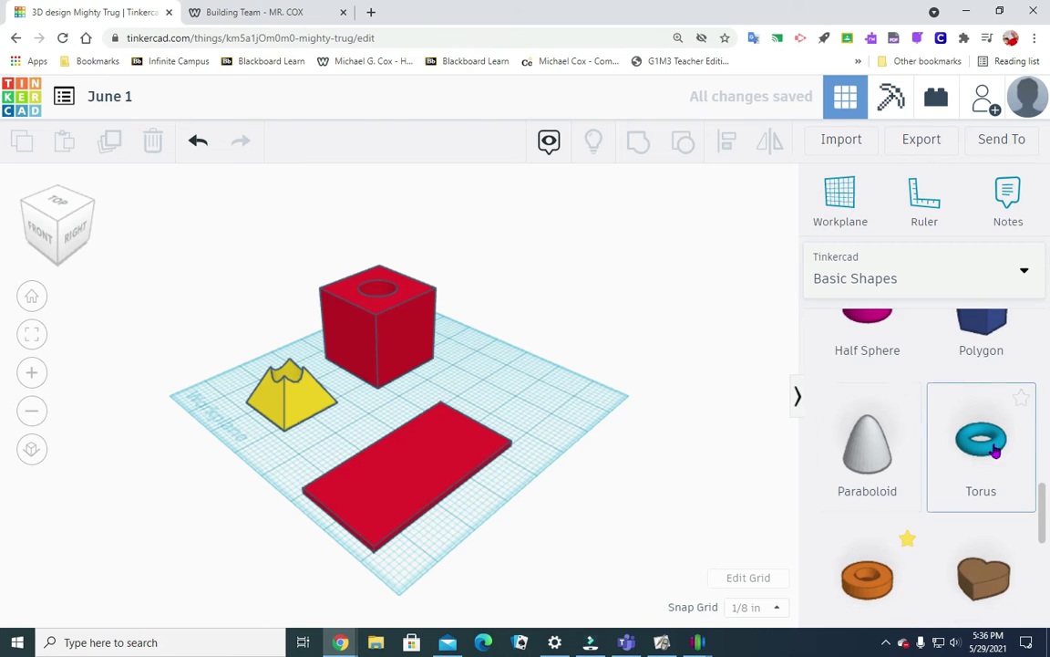
{"action": "left_click_drag", "start_coordinate": [981, 441], "coordinate": [481, 421]}
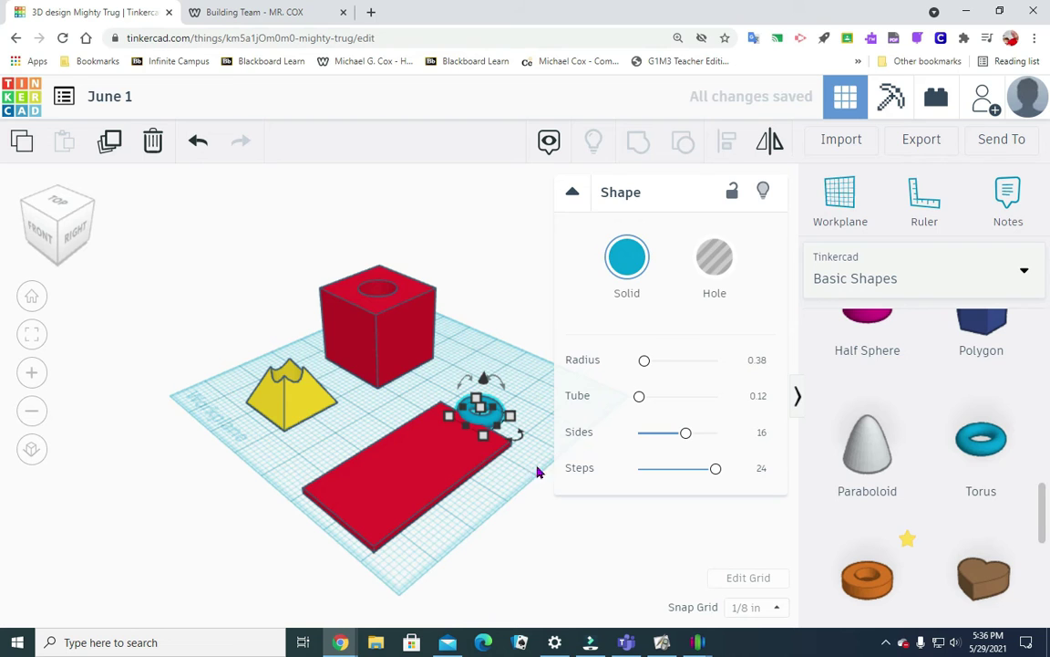
{"action": "left_click", "coordinate": [498, 495]}
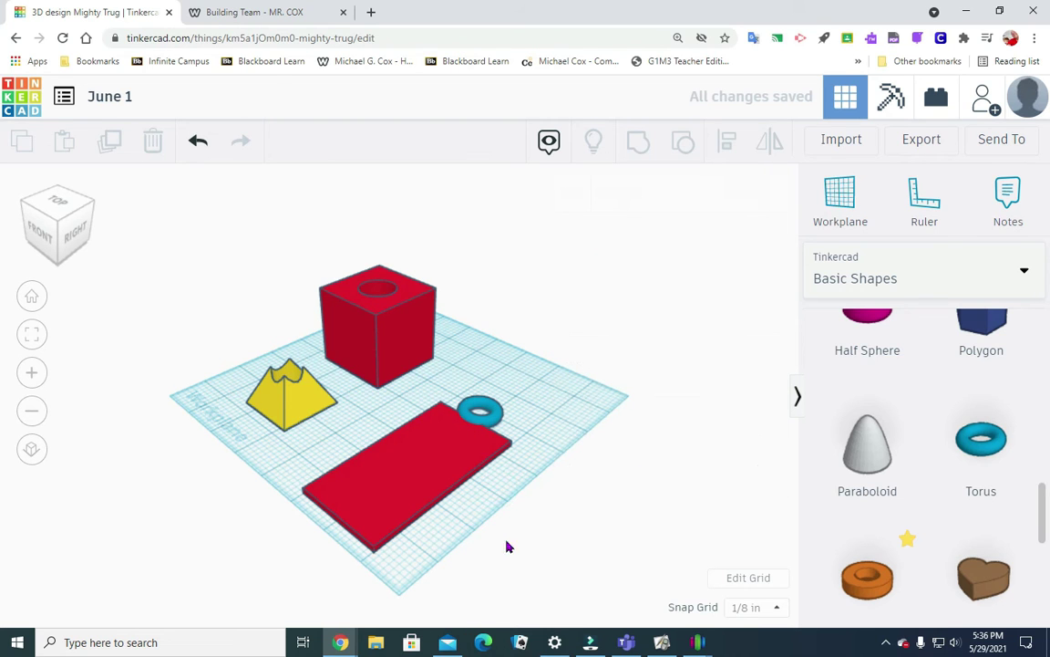
- View the torus from the right-back corner and set its height to 0.125 inch
{"action": "left_click", "coordinate": [73, 230]}
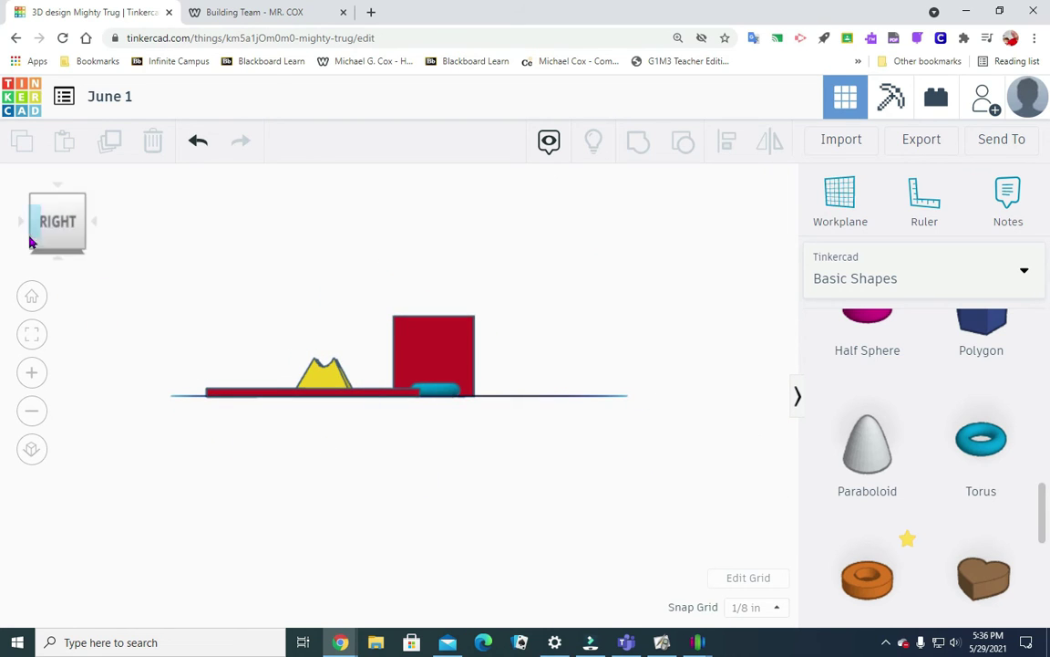
{"action": "left_click", "coordinate": [85, 195]}
{"action": "left_click", "coordinate": [82, 196]}
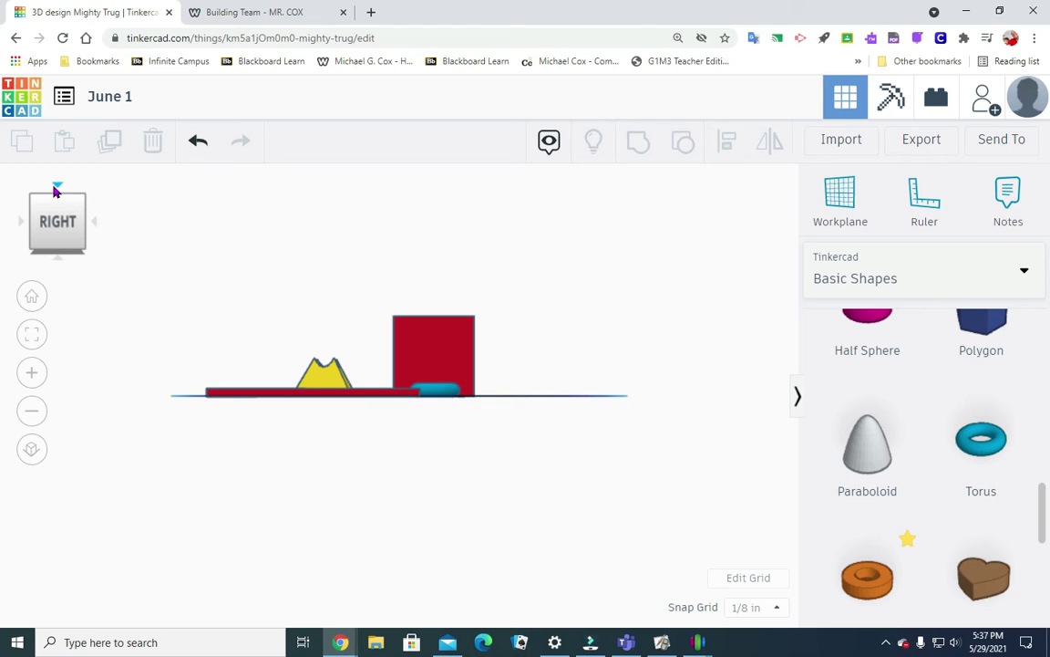
{"action": "left_click", "coordinate": [83, 196]}
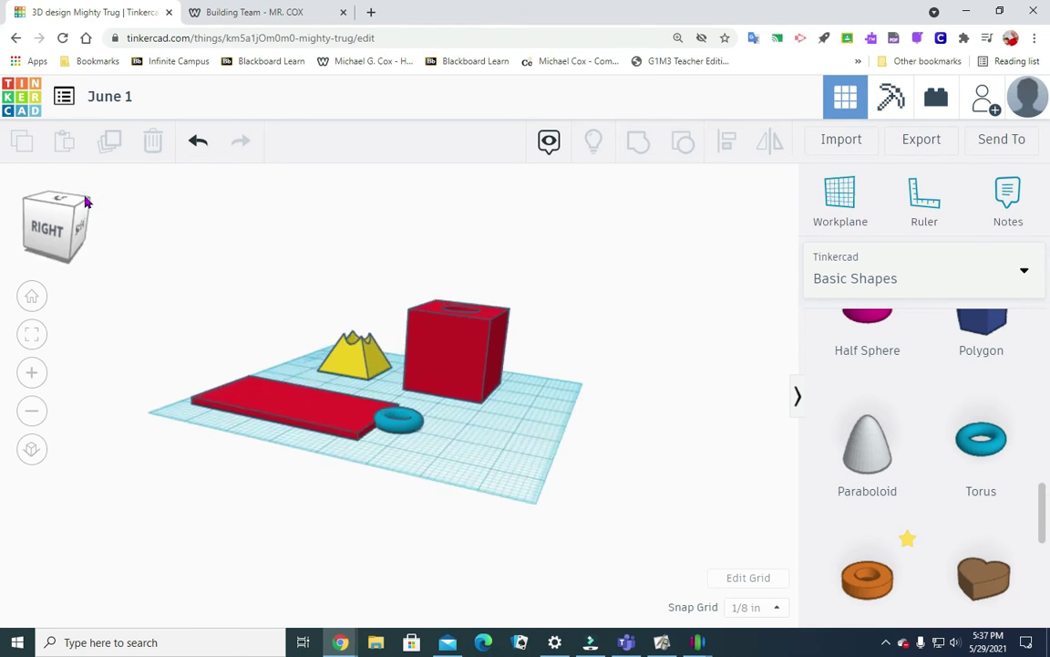
{"action": "left_click", "coordinate": [370, 451]}
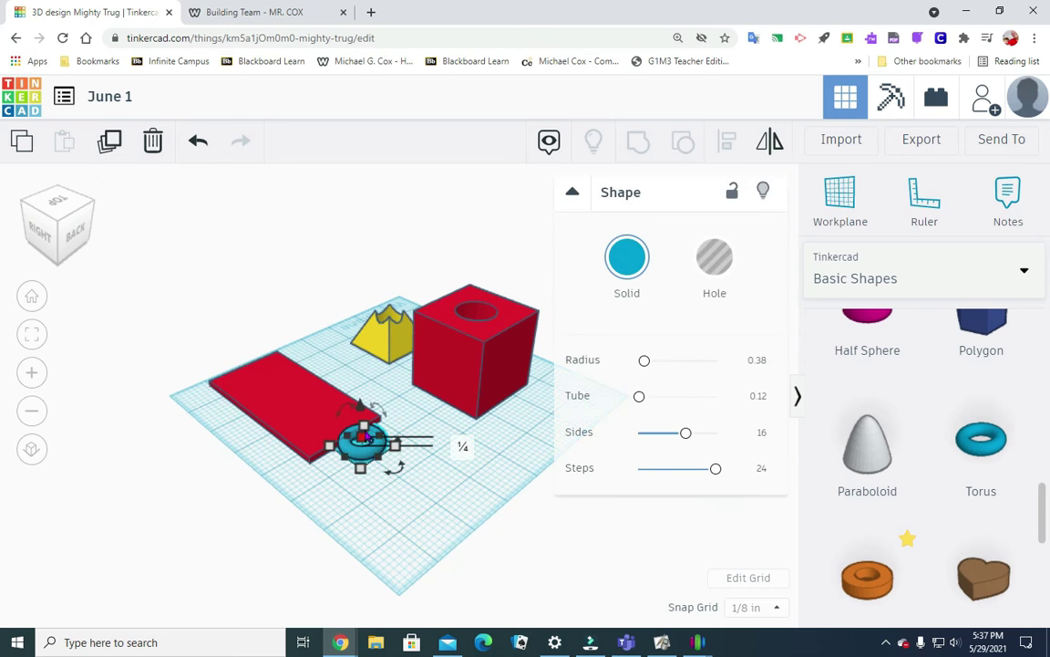
{"action": "left_click", "coordinate": [459, 442]}
{"action": "type", "text": "."}
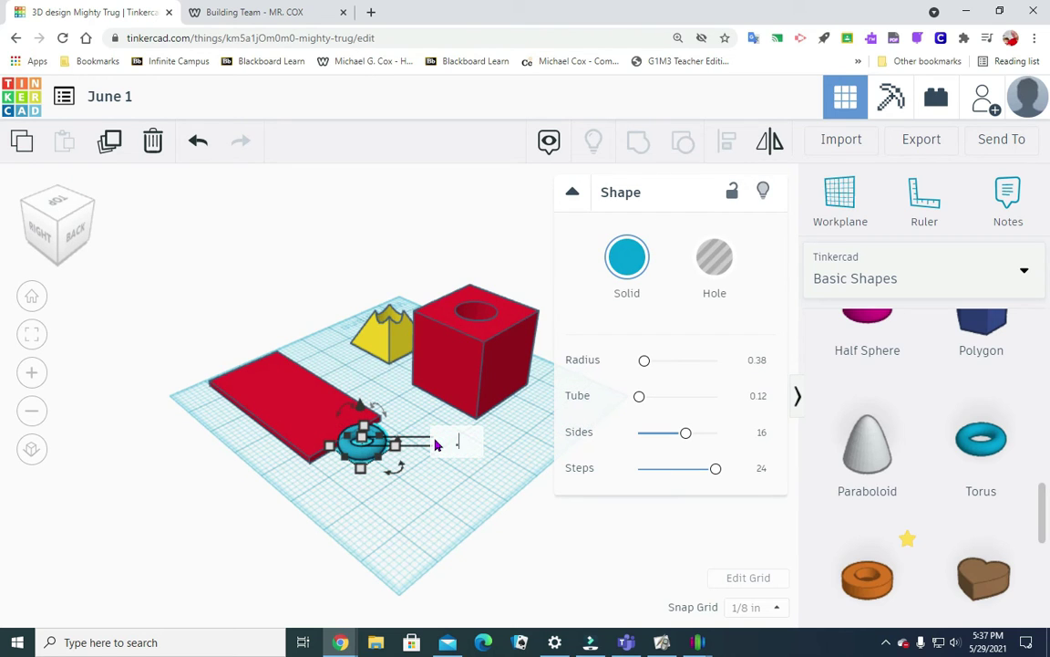
{"action": "type", "text": "125"}
{"action": "key", "text": "Return"}
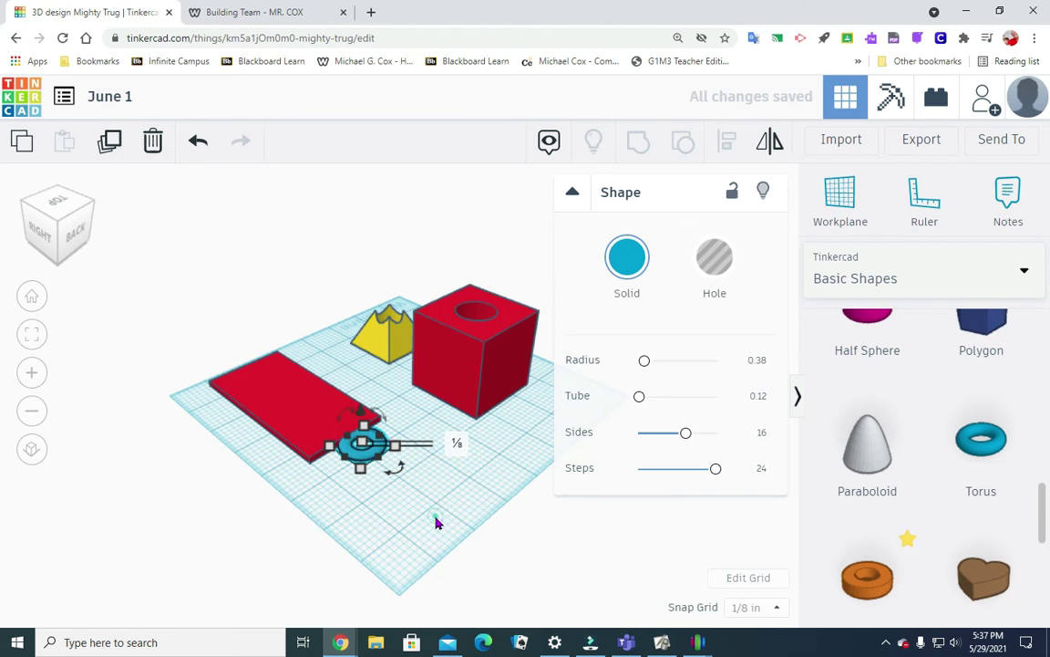
{"action": "left_click", "coordinate": [426, 496]}
- Set both the width and the length of the torus to 1.25 inches
{"action": "left_click", "coordinate": [371, 458]}
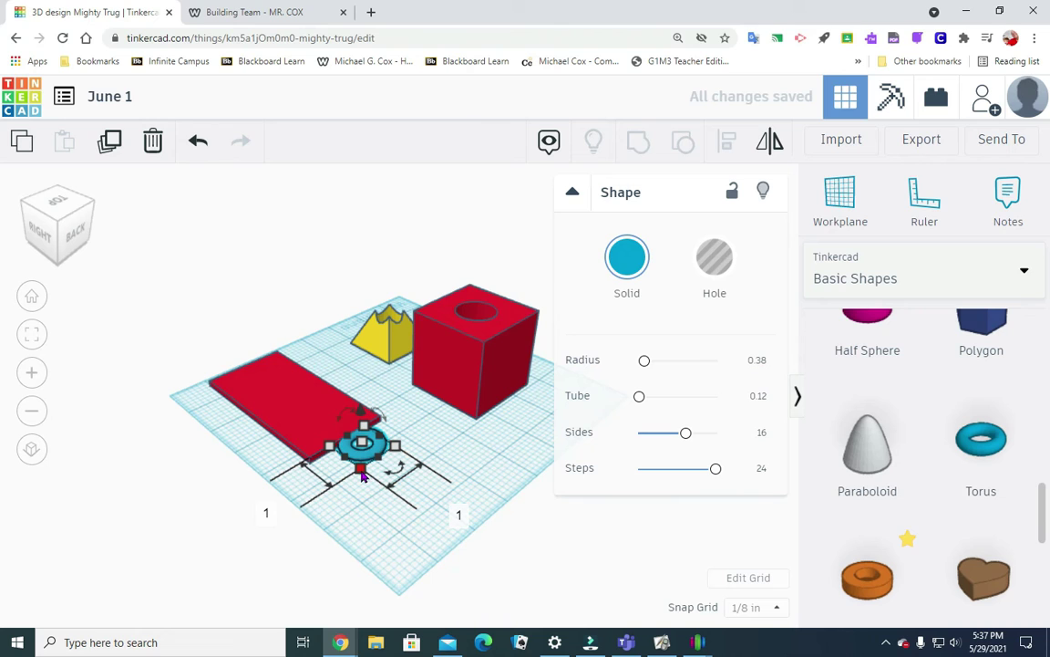
{"action": "left_click", "coordinate": [263, 508]}
{"action": "type", "text": "1"}
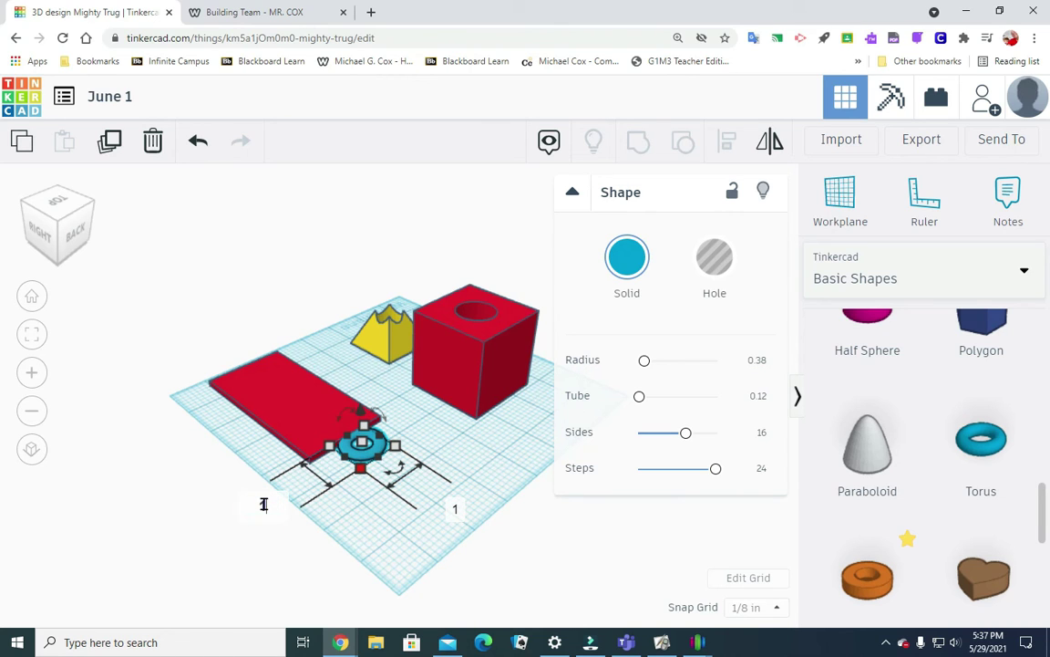
{"action": "type", "text": ".25"}
{"action": "key", "text": "Return"}
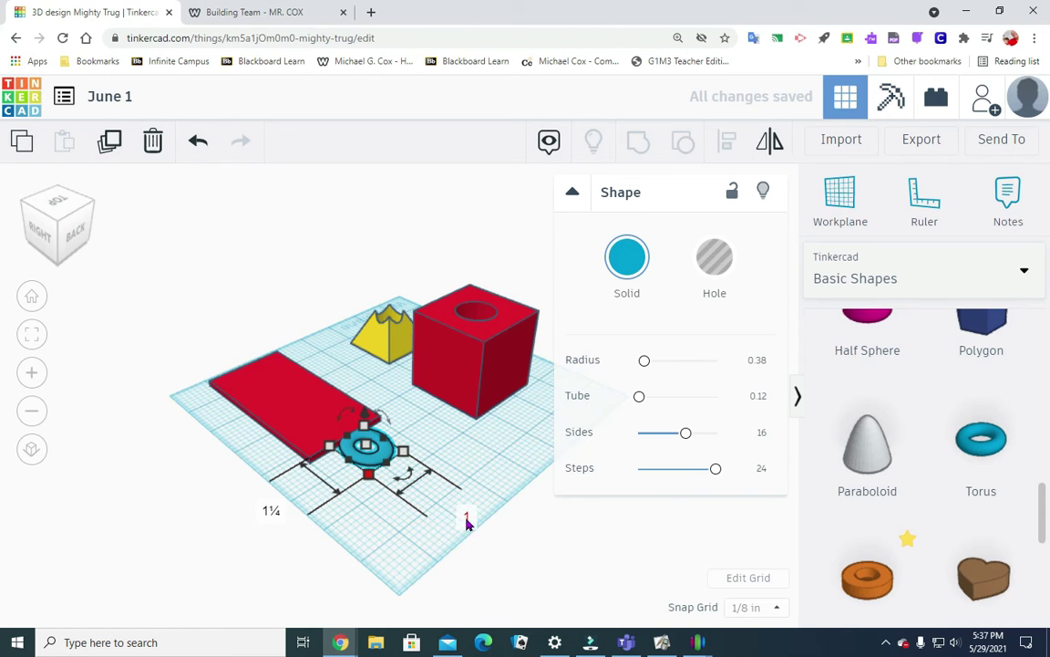
{"action": "left_click", "coordinate": [466, 518]}
{"action": "type", "text": "1.25"}
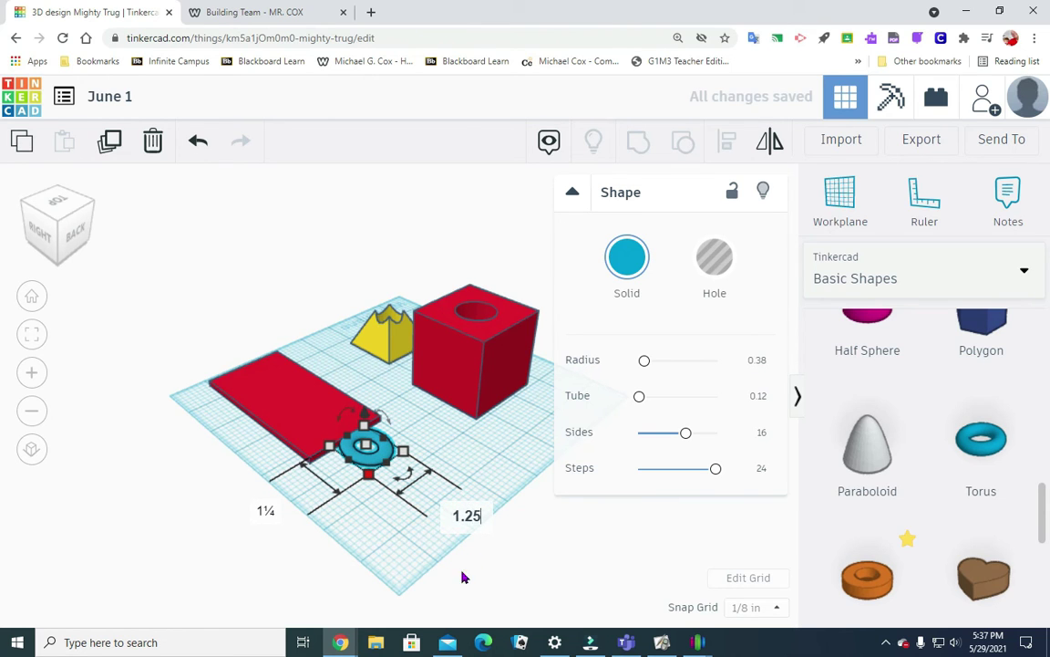
{"action": "key", "text": "Return"}
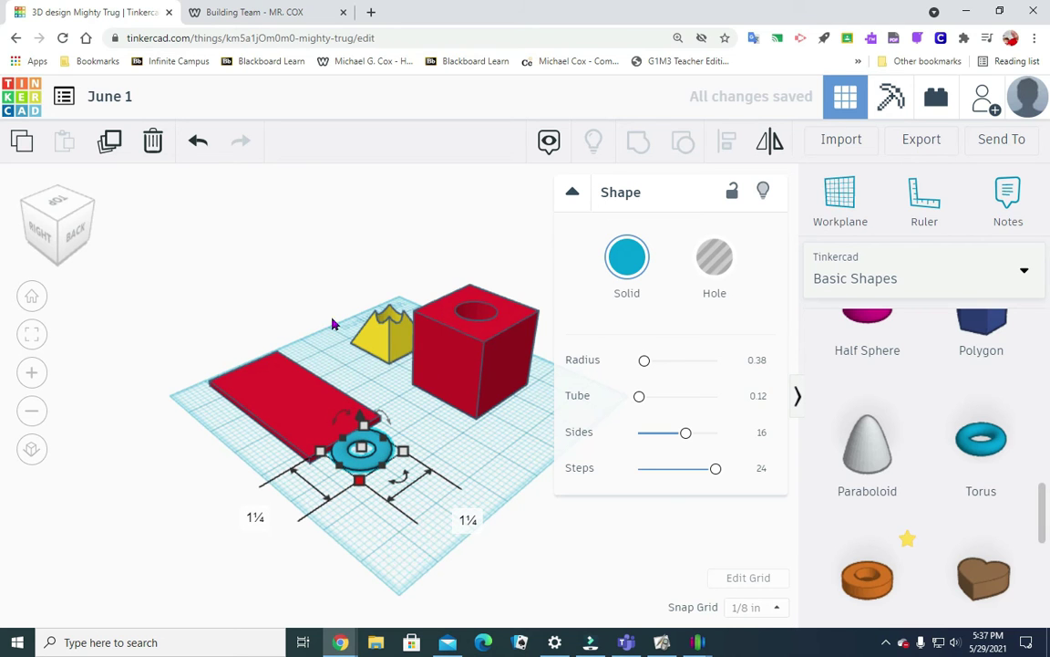
- Select the red plate together with the torus and align their centers across the plate's width
{"action": "left_click", "coordinate": [57, 203]}
{"action": "left_click", "coordinate": [294, 481]}
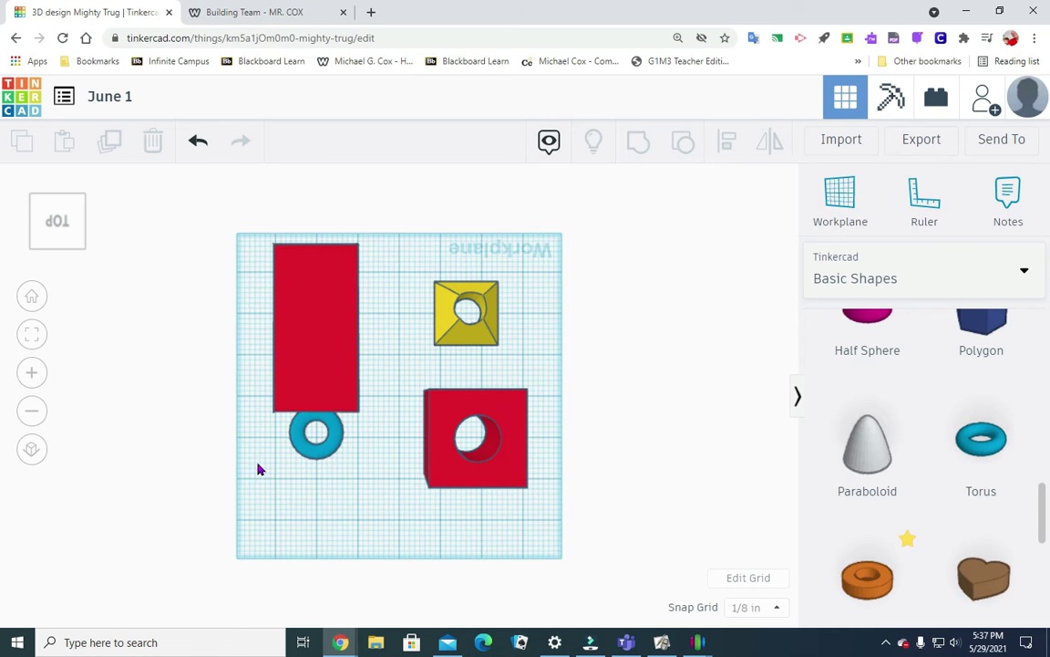
{"action": "left_click_drag", "start_coordinate": [264, 478], "coordinate": [376, 244]}
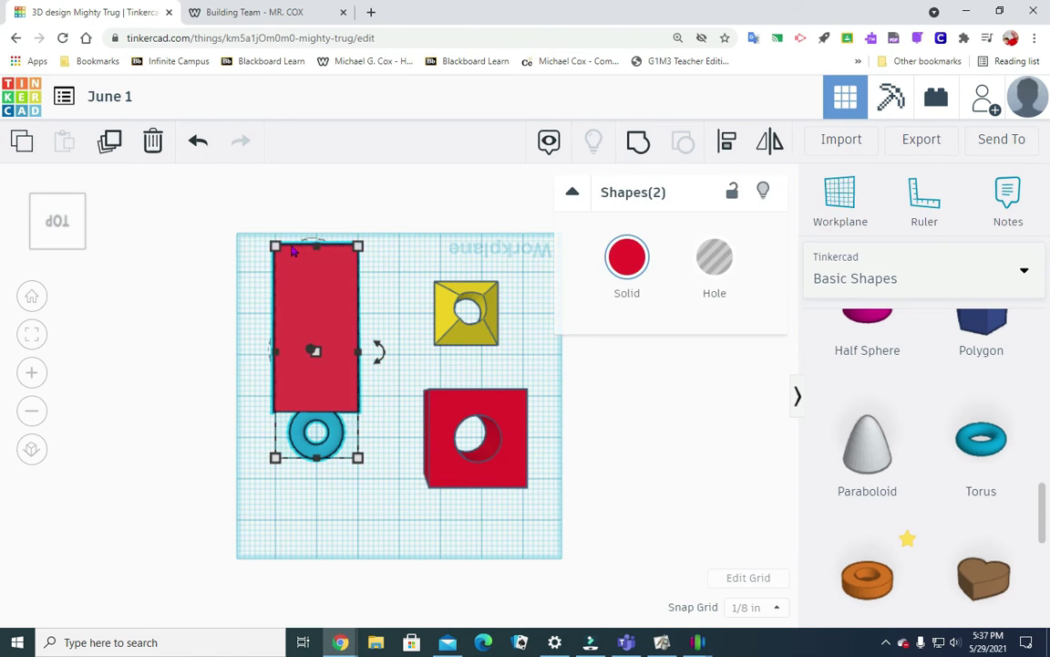
{"action": "left_click", "coordinate": [726, 140]}
{"action": "left_click", "coordinate": [317, 480]}
{"action": "left_click", "coordinate": [319, 483]}
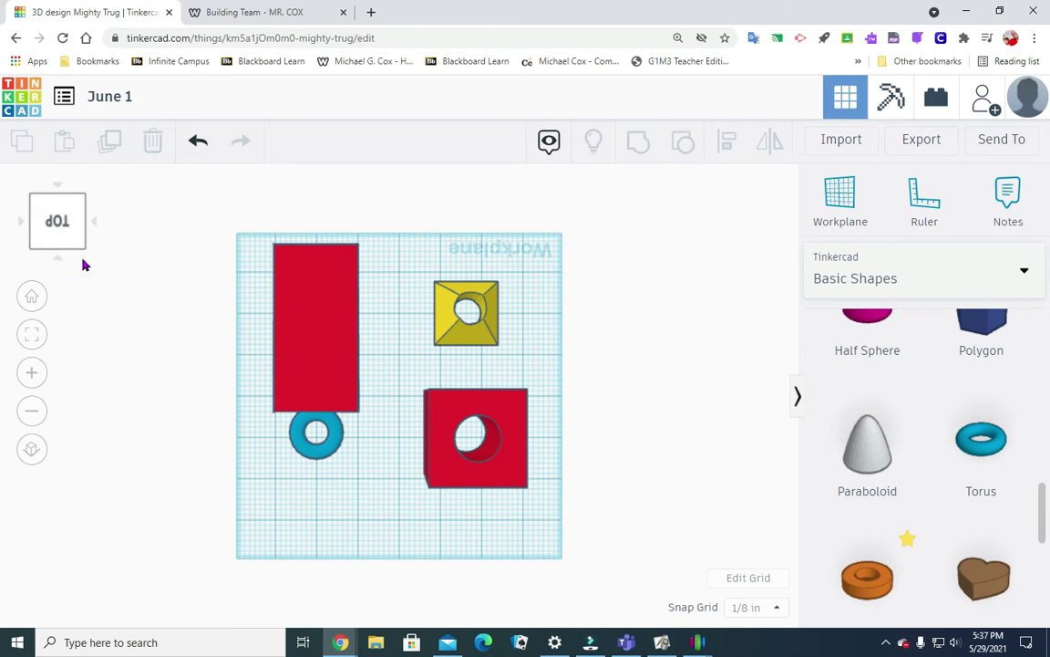
- Group the red plate with the torus into one shape and inspect it from the right side
{"action": "left_click_drag", "start_coordinate": [269, 472], "coordinate": [375, 267]}
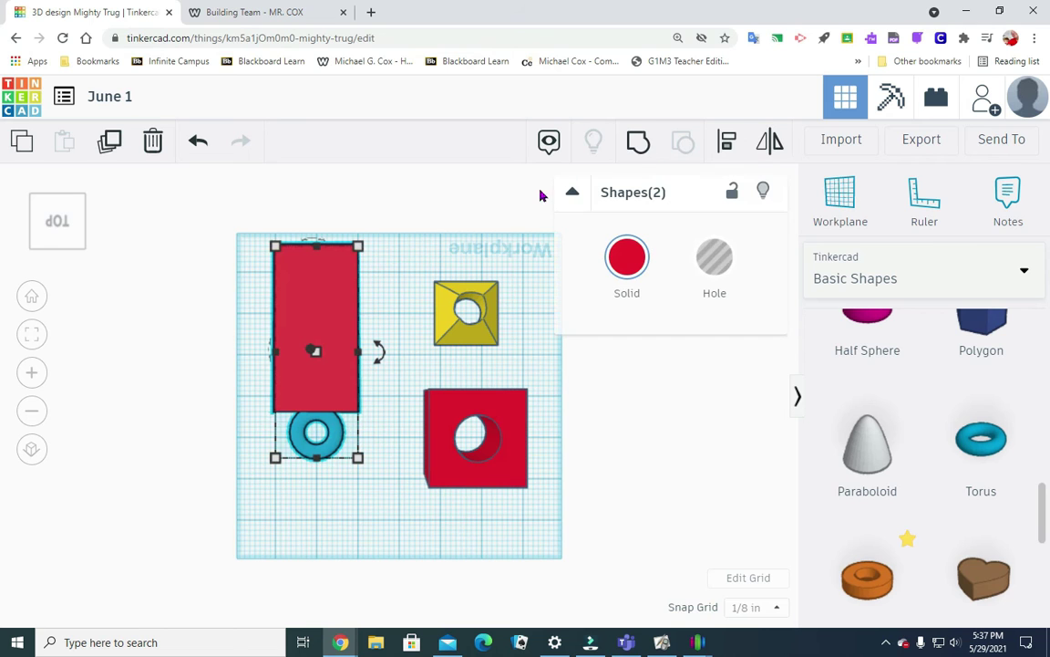
{"action": "left_click", "coordinate": [638, 141]}
{"action": "left_click", "coordinate": [174, 352]}
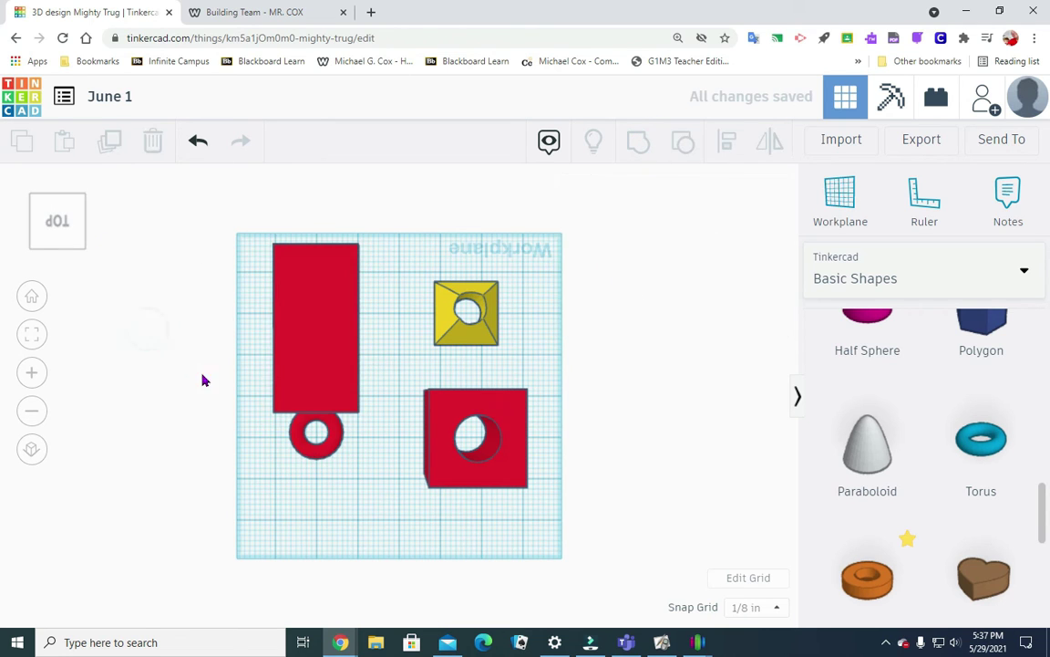
{"action": "left_click", "coordinate": [84, 250]}
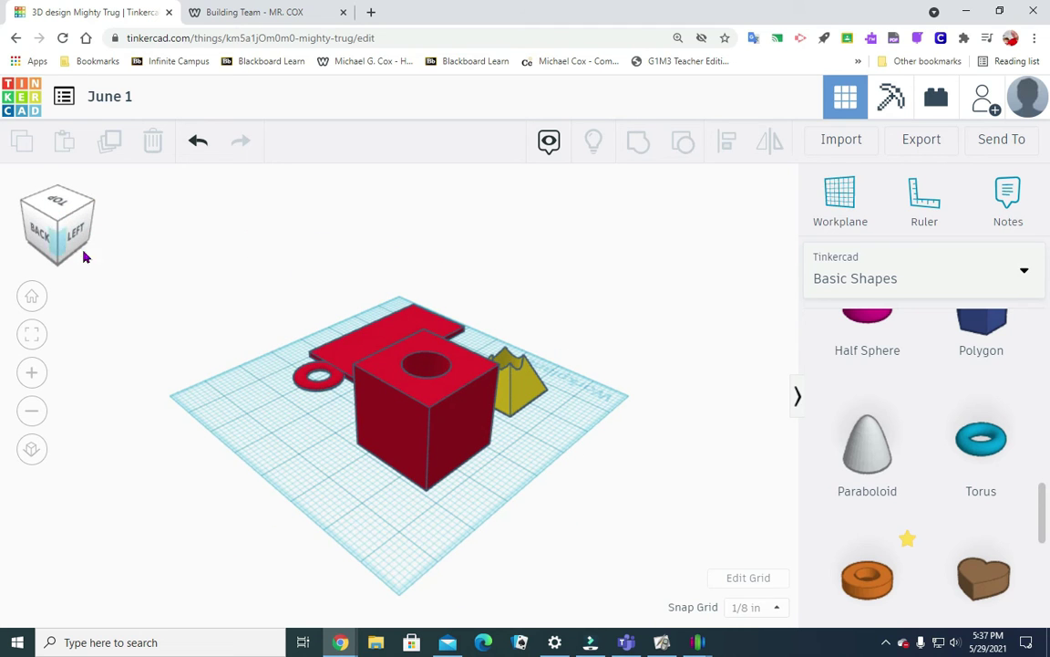
{"action": "left_click", "coordinate": [77, 243]}
{"action": "left_click", "coordinate": [77, 243]}
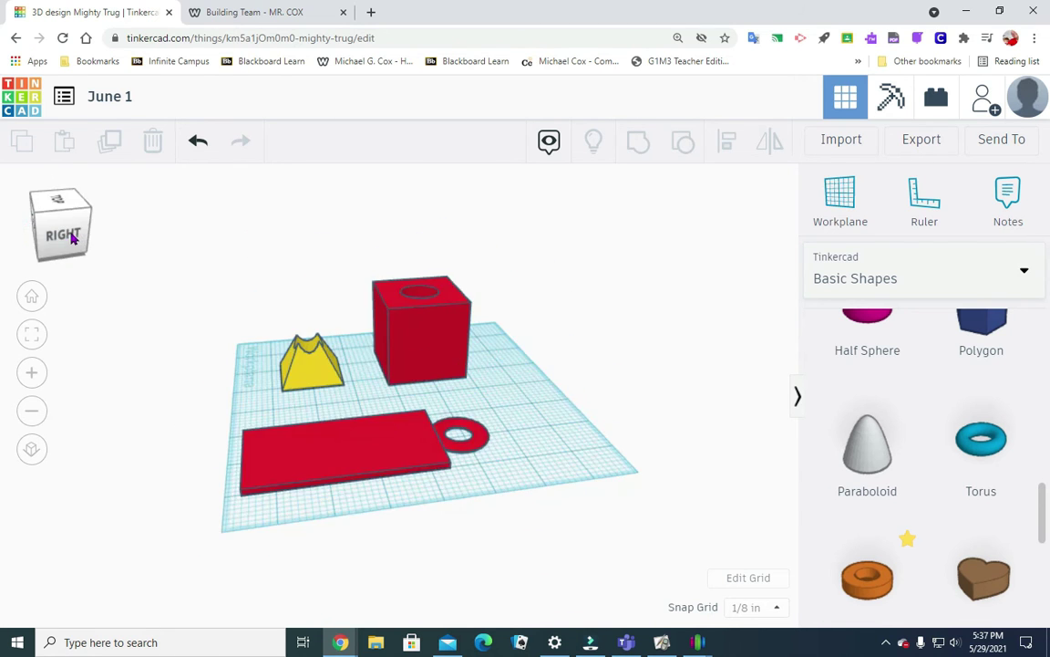
- Browse the shape library and place a Text shape from the basic shapes on top of the red plate
{"action": "scroll", "coordinate": [955, 374], "scroll_direction": "down", "scroll_amount": 5}
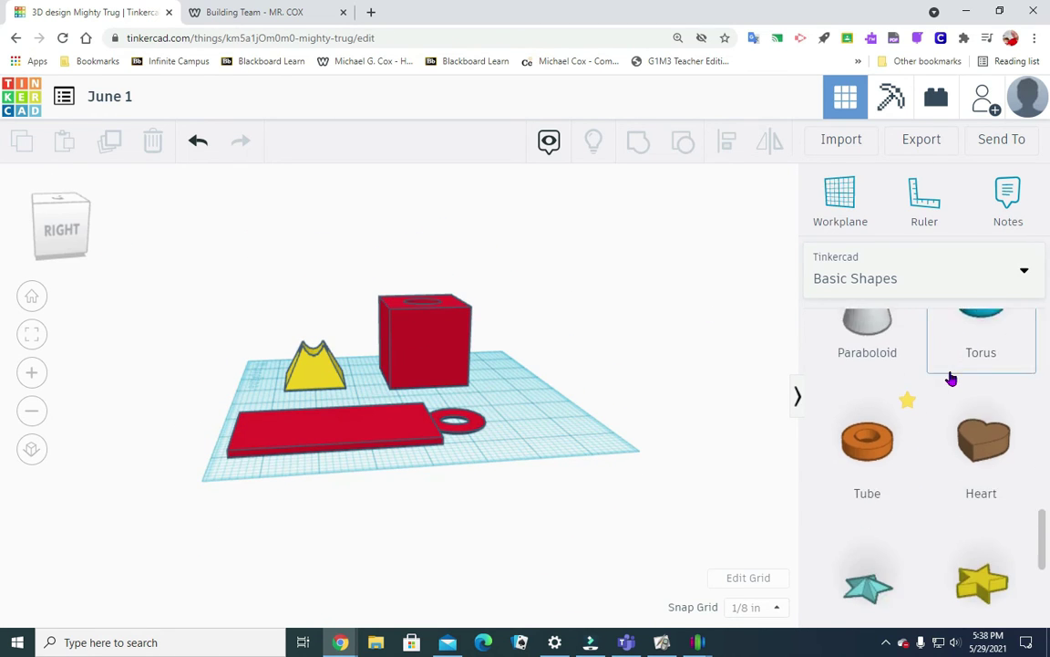
{"action": "scroll", "coordinate": [951, 380], "scroll_direction": "up", "scroll_amount": 10}
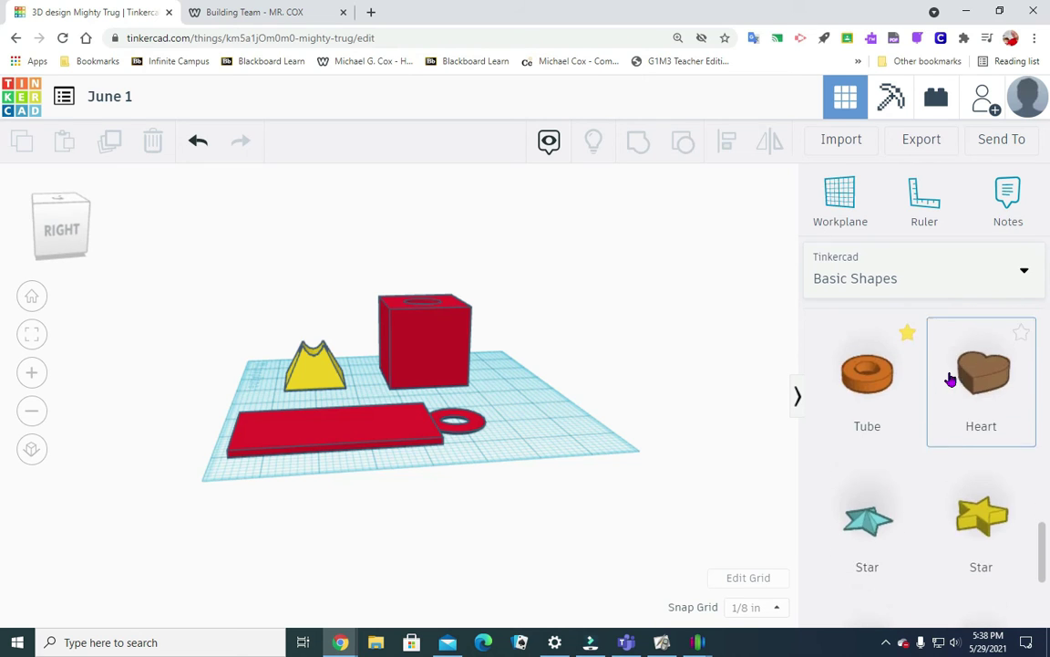
{"action": "left_click", "coordinate": [1023, 272]}
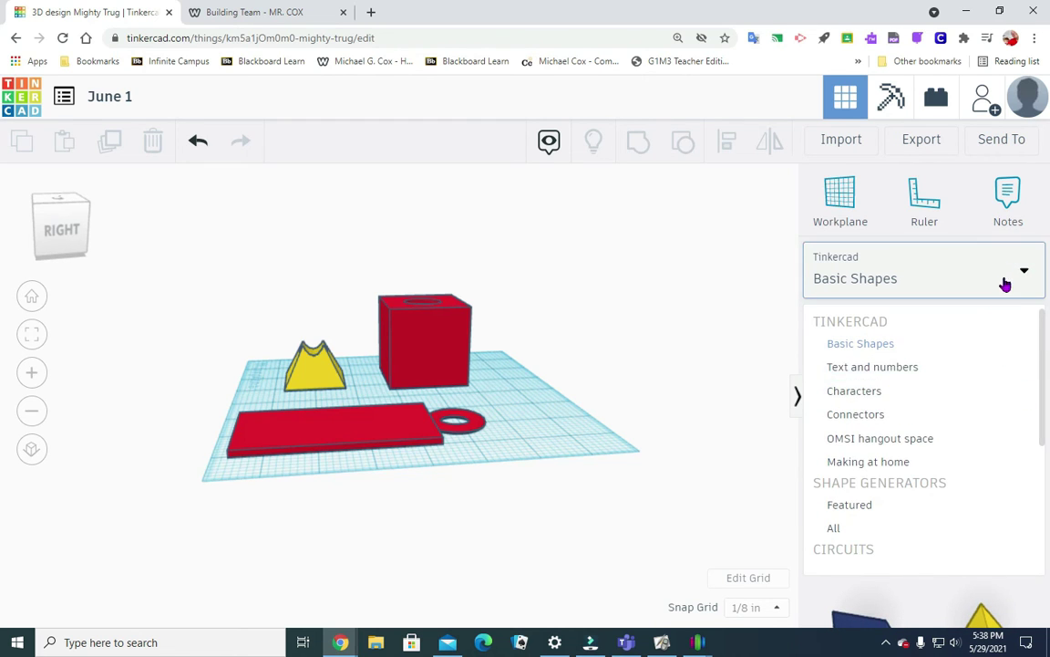
{"action": "scroll", "coordinate": [987, 368], "scroll_direction": "down", "scroll_amount": 3}
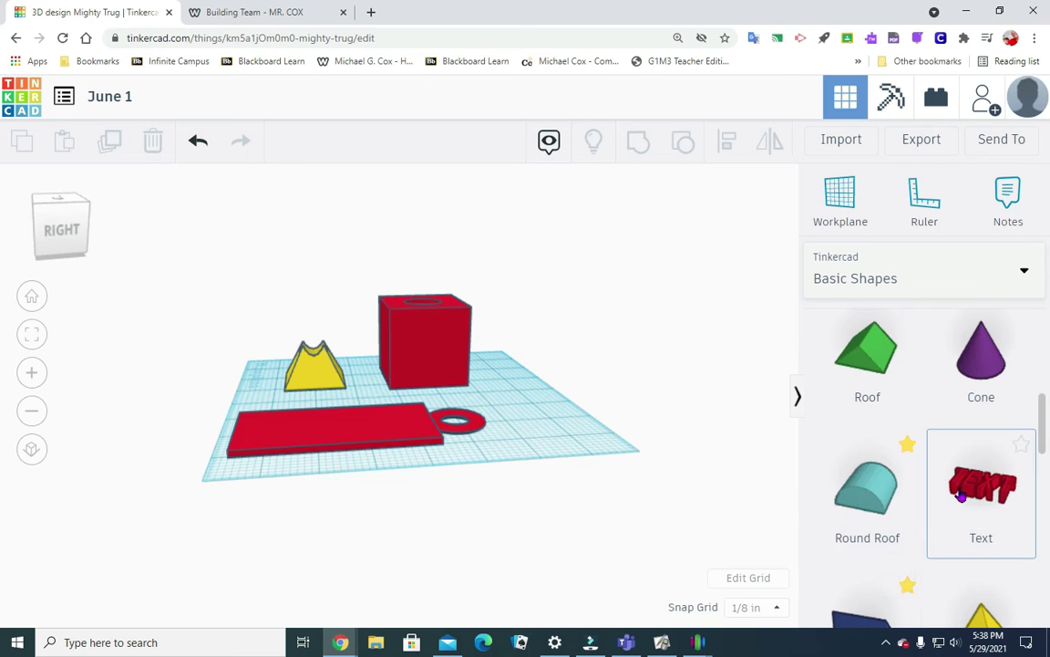
{"action": "left_click_drag", "start_coordinate": [997, 483], "coordinate": [340, 438]}
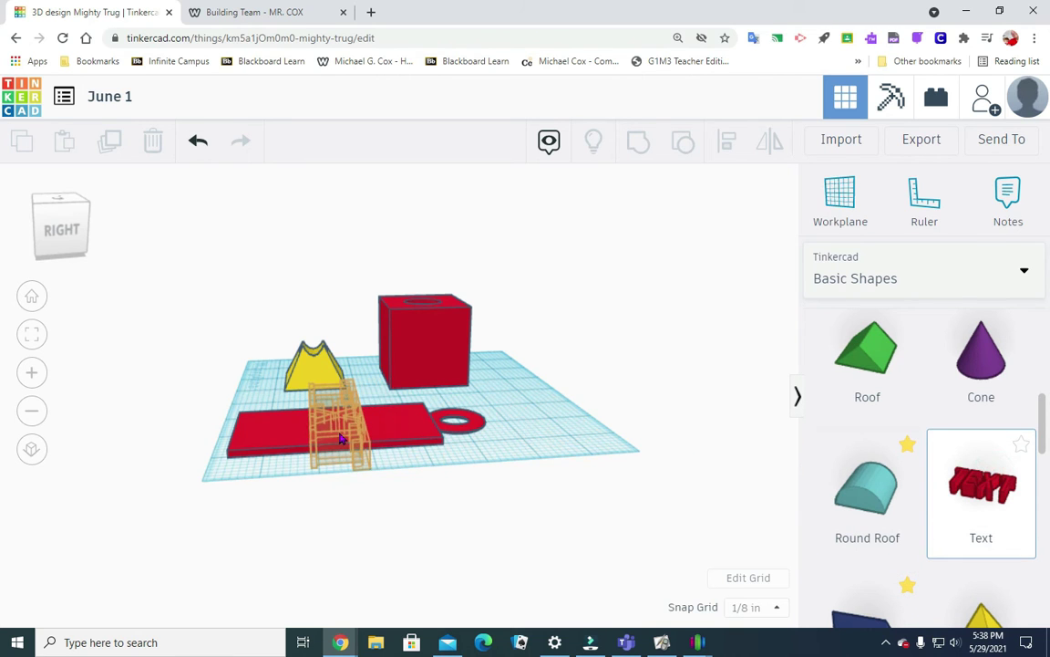
- Rotate the text shape a quarter turn so it reads along the red plate's length and move it toward the middle of the plate
{"action": "left_click_drag", "start_coordinate": [438, 439], "coordinate": [342, 434]}
{"action": "left_click_drag", "start_coordinate": [56, 238], "coordinate": [64, 255]}
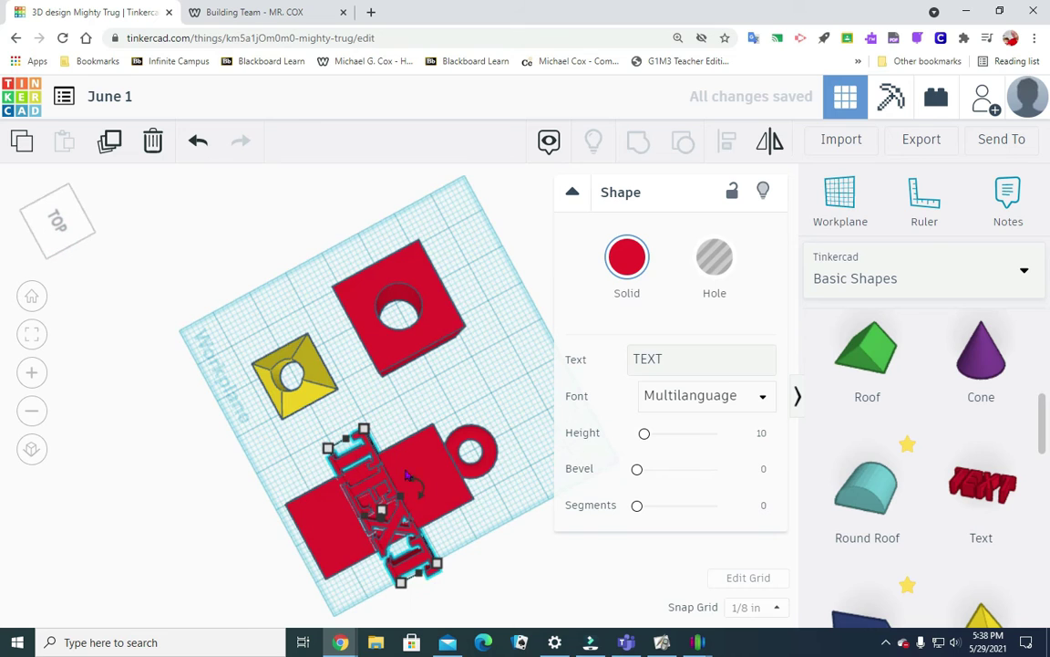
{"action": "mouse_move", "coordinate": [347, 443]}
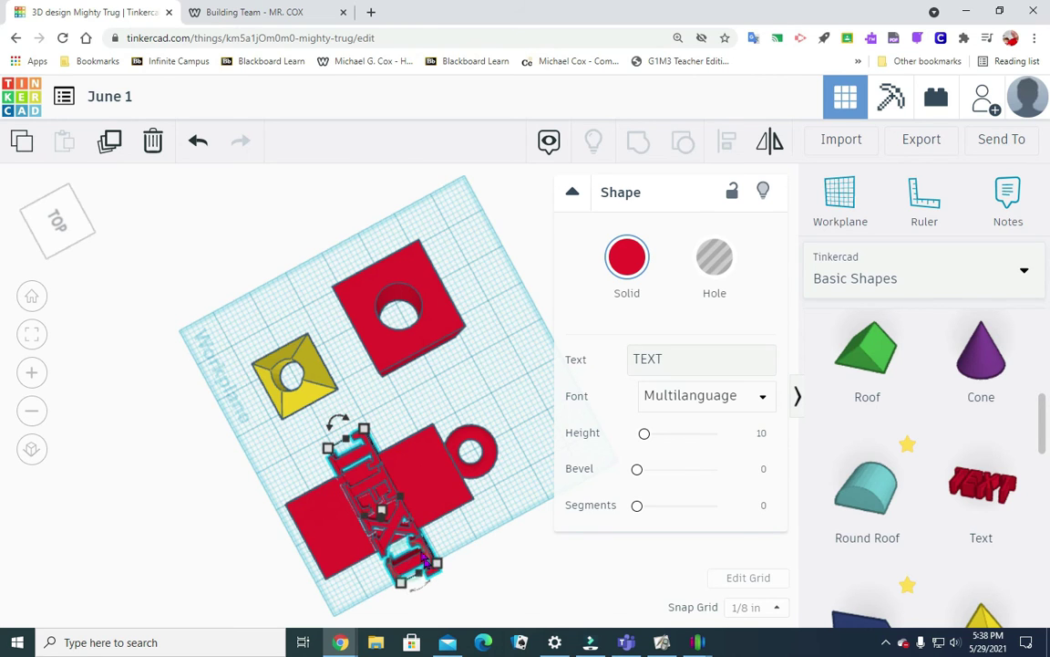
{"action": "left_click_drag", "start_coordinate": [338, 421], "coordinate": [333, 396]}
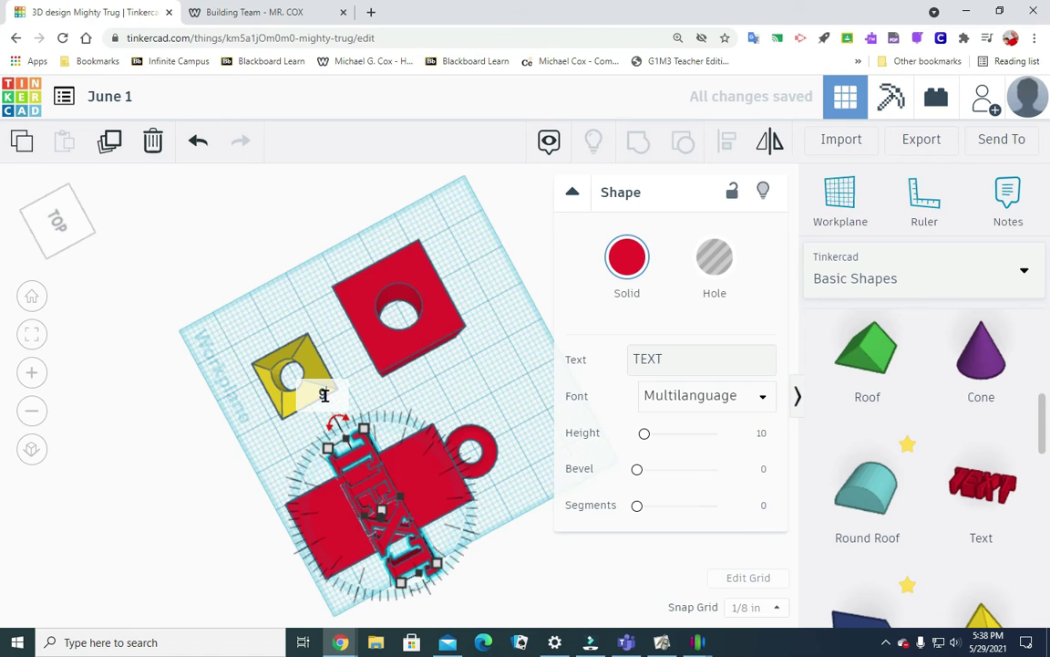
{"action": "key", "text": "Return"}
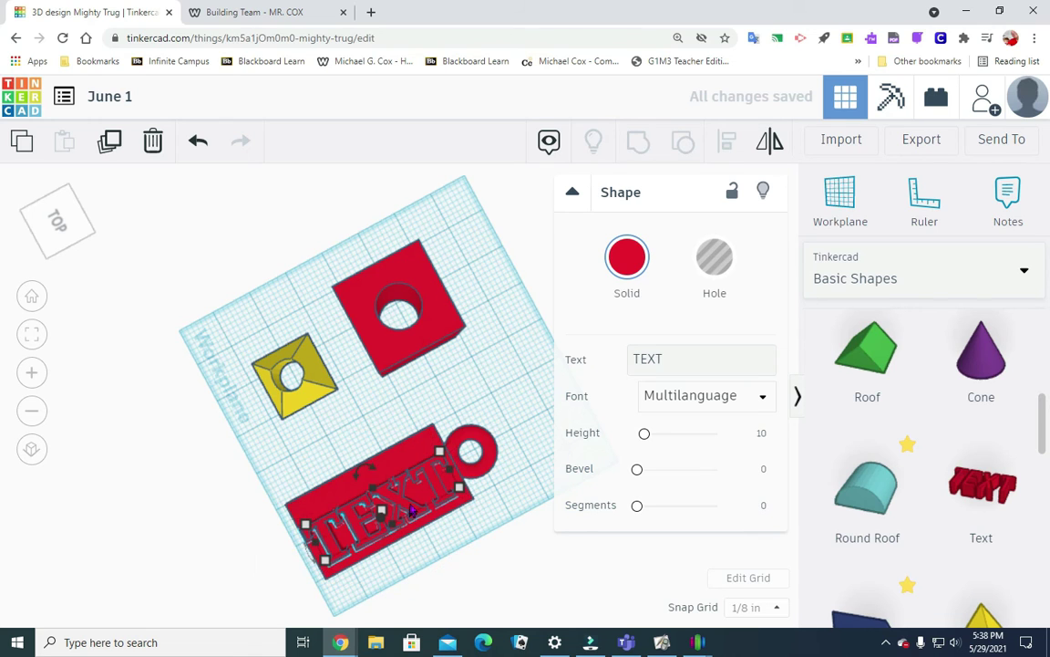
{"action": "left_click_drag", "start_coordinate": [410, 513], "coordinate": [408, 497]}
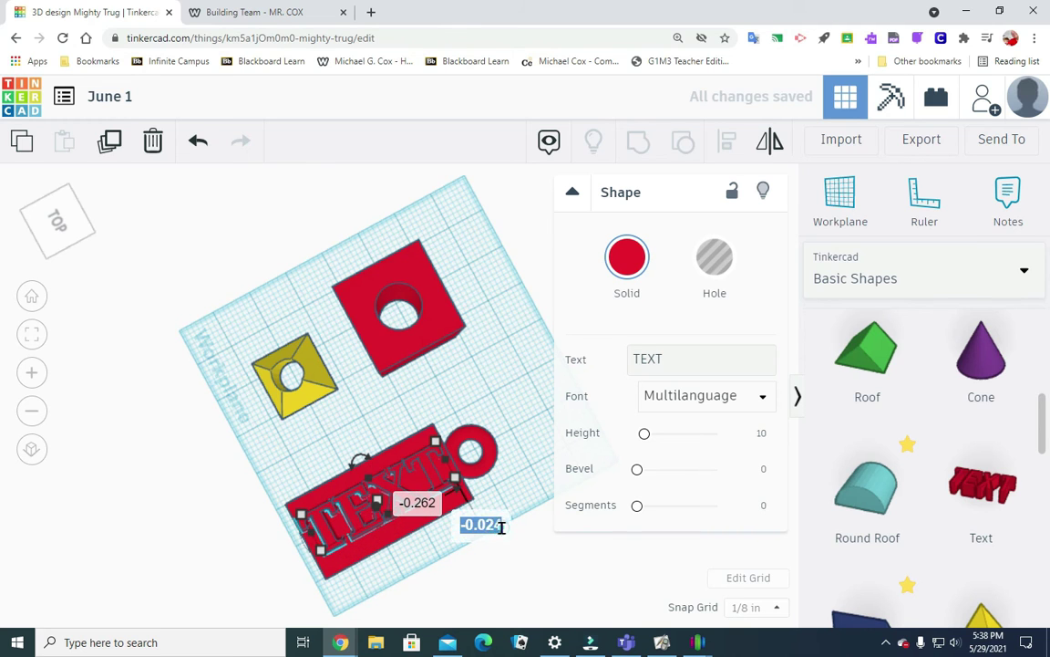
- Replace the wording of the text shape on the red plate with "Mr." followed by the teacher's last initial
{"action": "left_click", "coordinate": [398, 519], "text": "shift"}
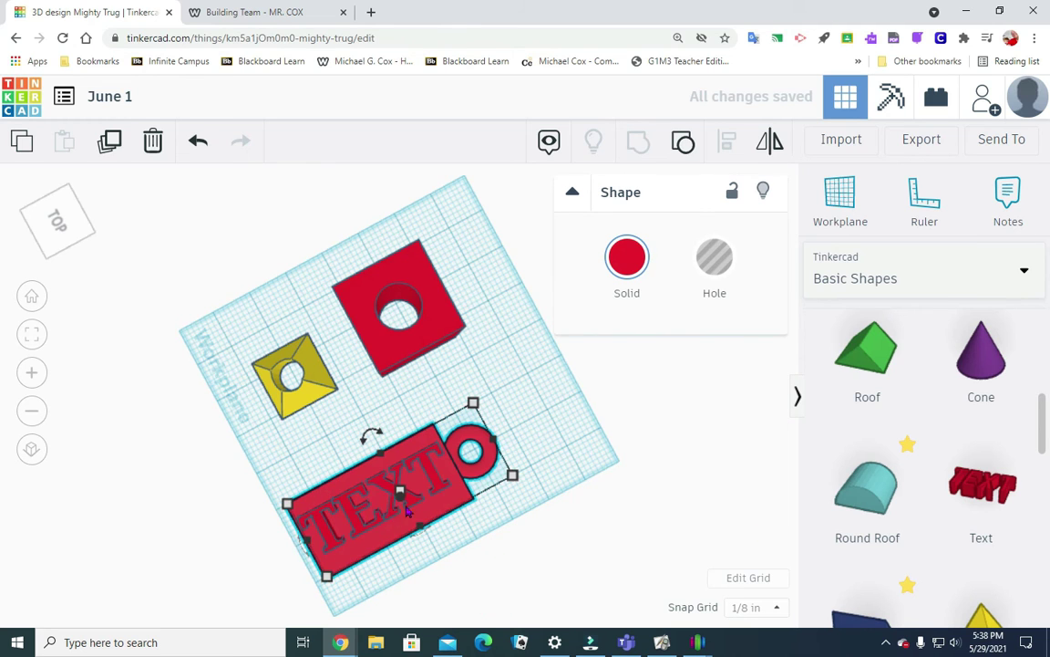
{"action": "left_click", "coordinate": [398, 492]}
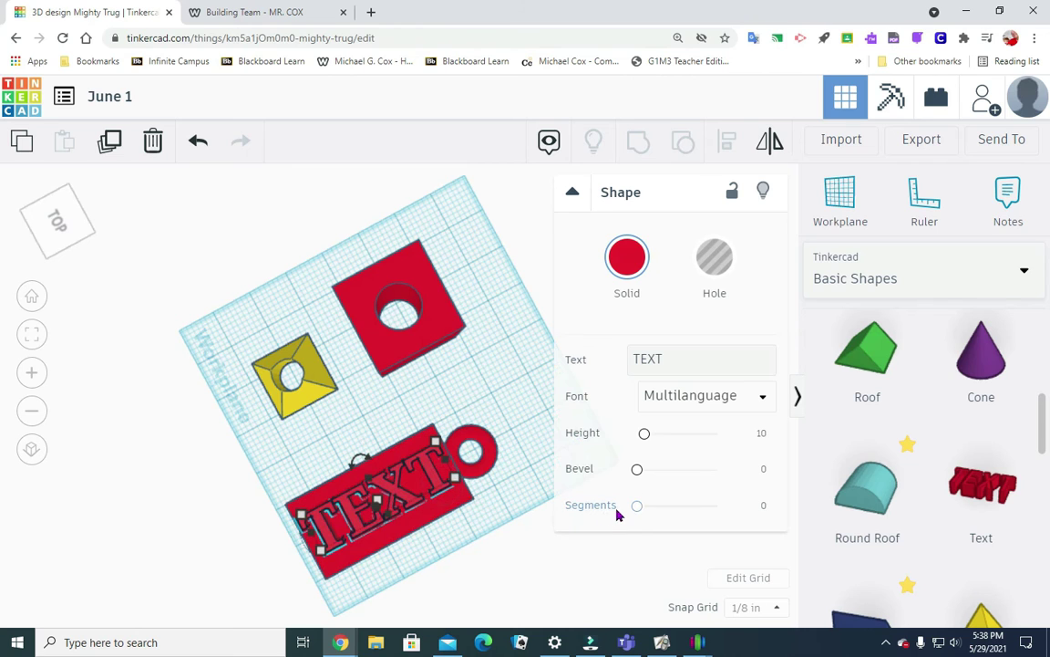
{"action": "left_click", "coordinate": [682, 357]}
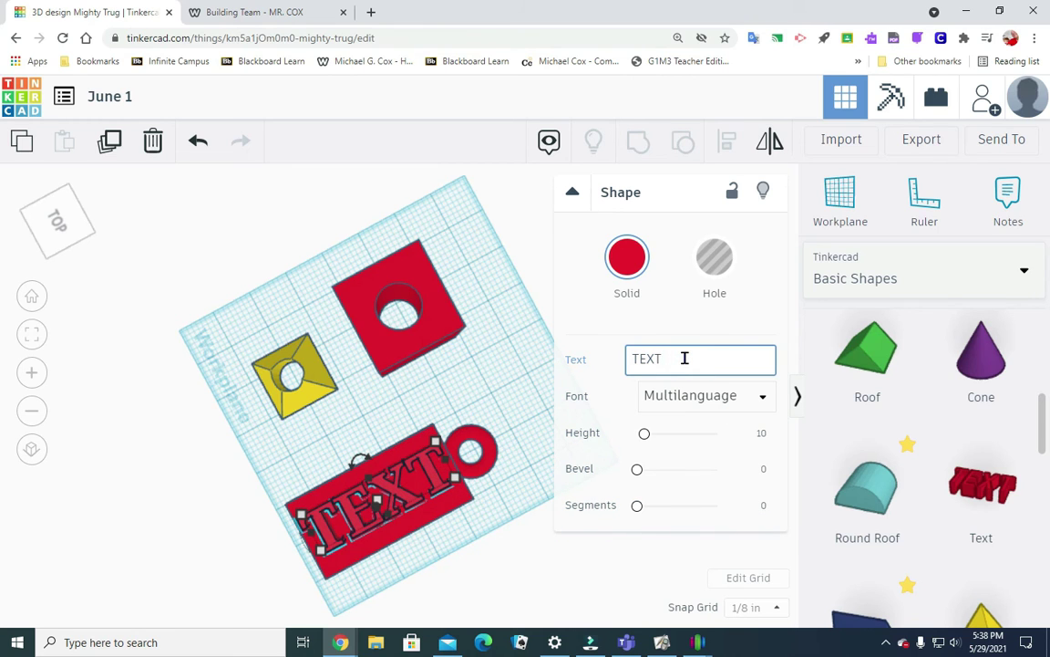
{"action": "key", "text": "BackSpace"}
{"action": "key", "text": "BackSpace"}
{"action": "key", "text": "BackSpace"}
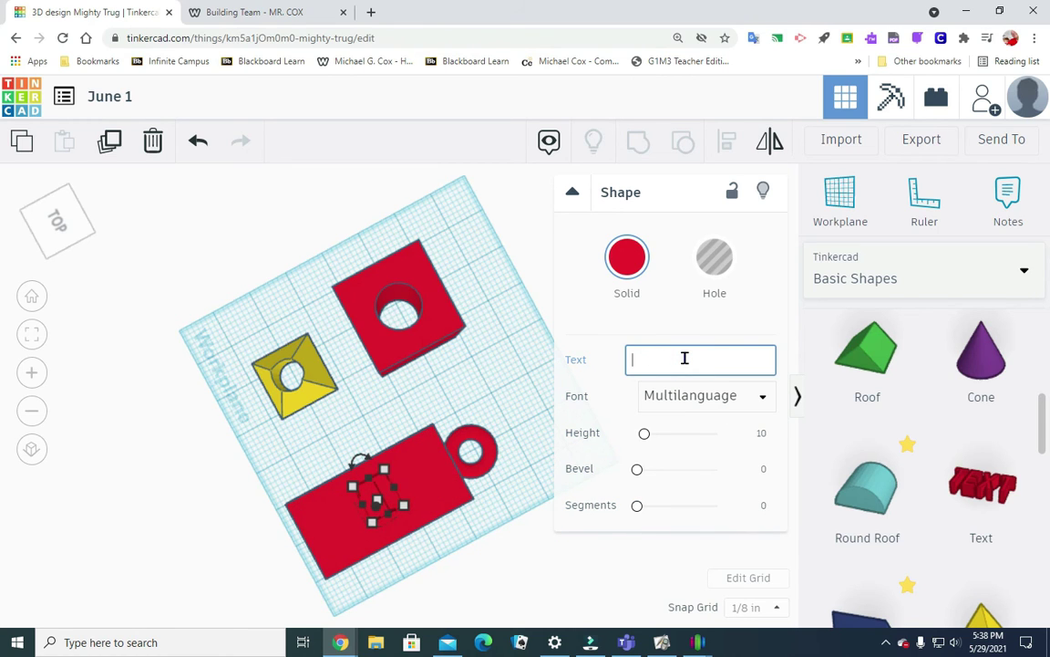
{"action": "type", "text": "Mr. C"}
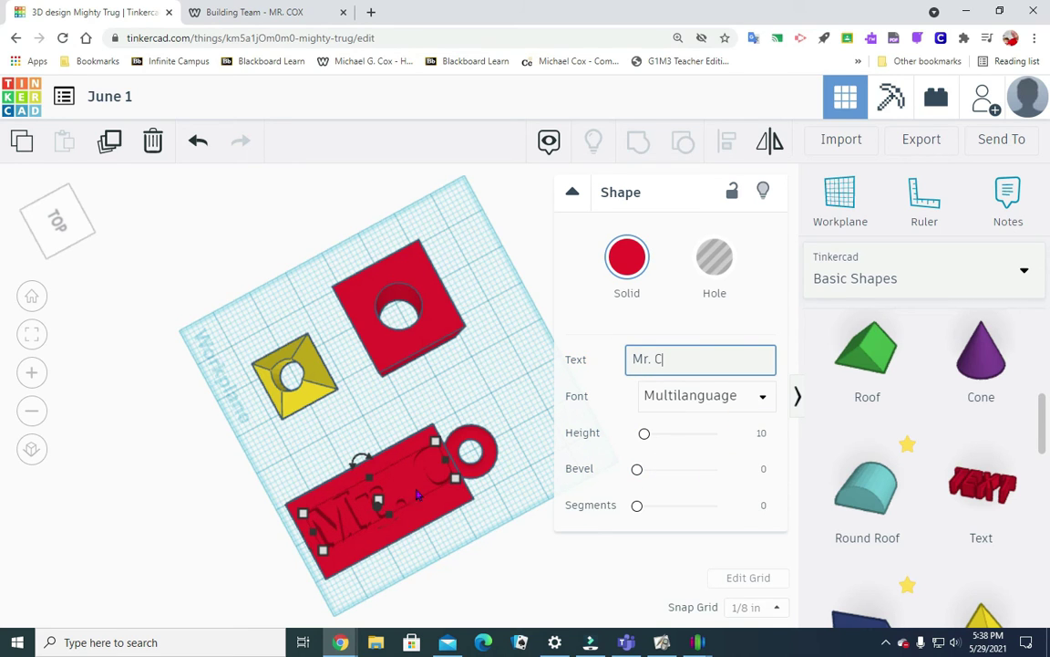
- Set the length of the text on the red plate to 3.5 inches
{"action": "left_click", "coordinate": [558, 480]}
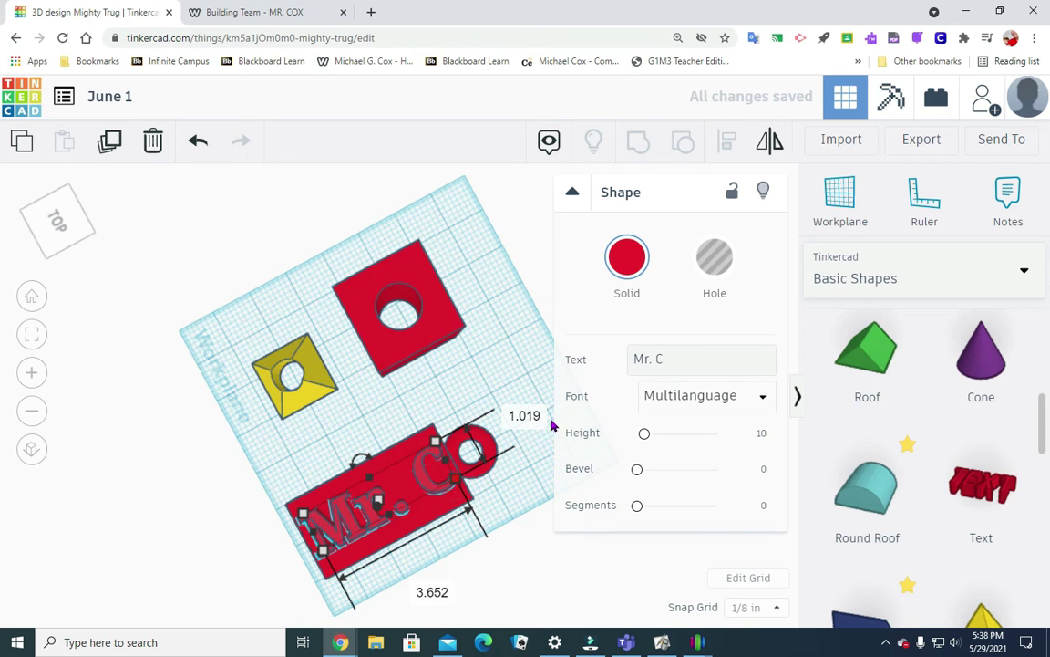
{"action": "left_click", "coordinate": [434, 594]}
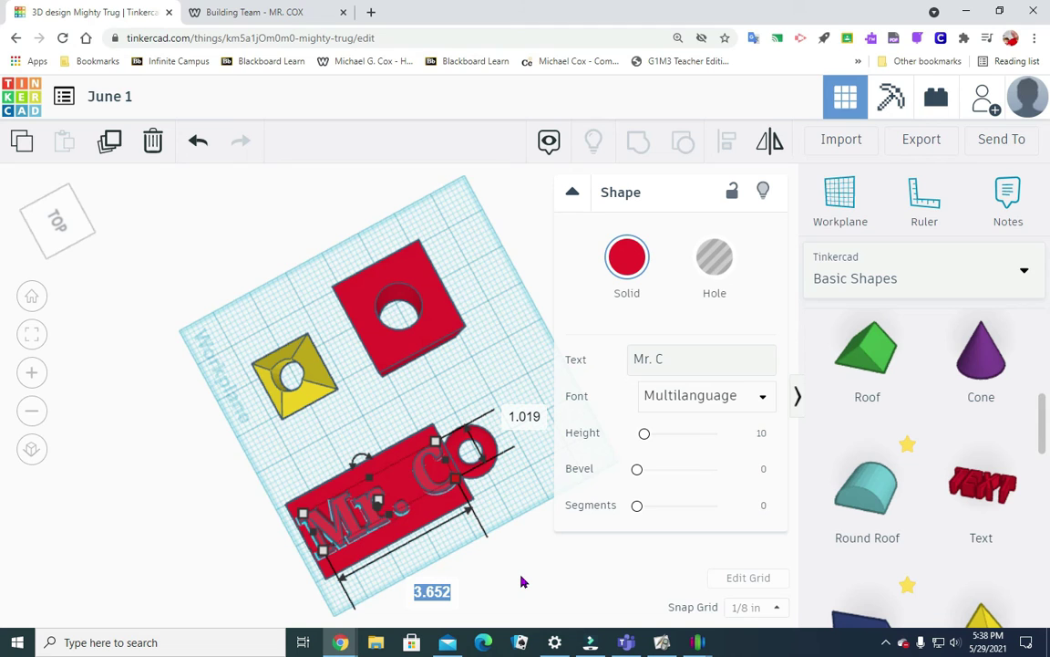
{"action": "type", "text": "3.5"}
{"action": "key", "text": "Return"}
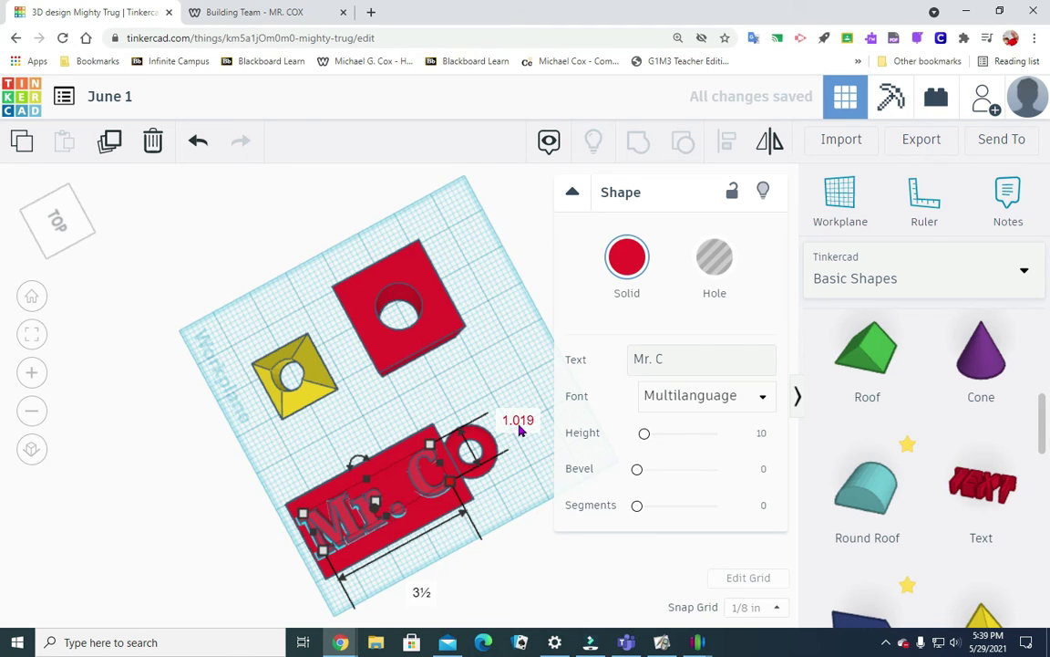
{"action": "left_click", "coordinate": [548, 545]}
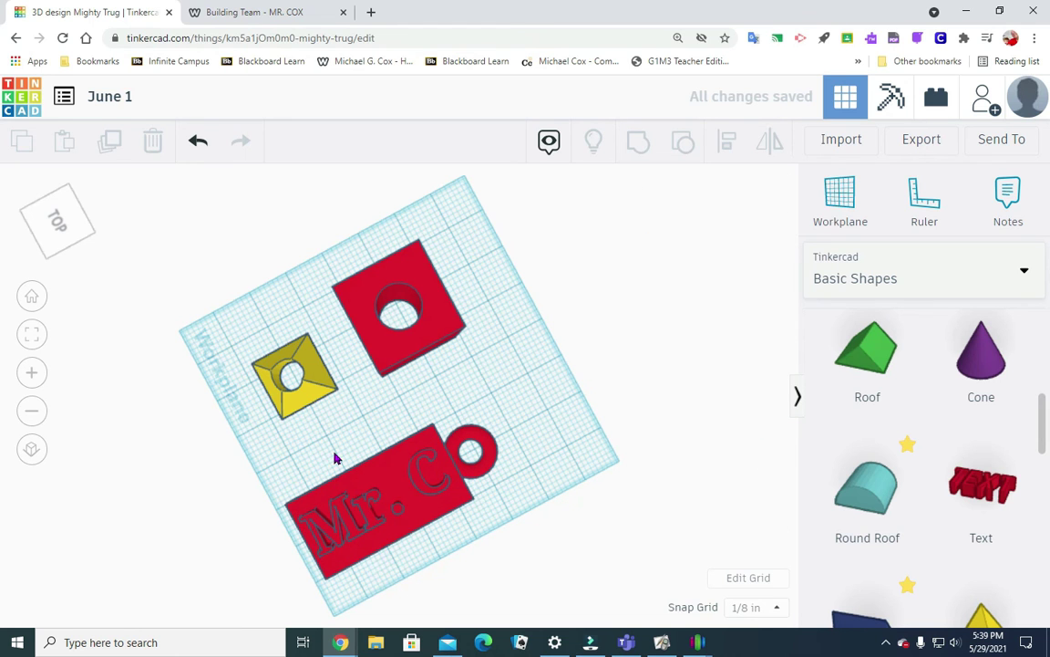
- Reduce the height of the raised text on the red plate to 1/4 inch
{"action": "left_click", "coordinate": [93, 234]}
{"action": "left_click", "coordinate": [80, 236]}
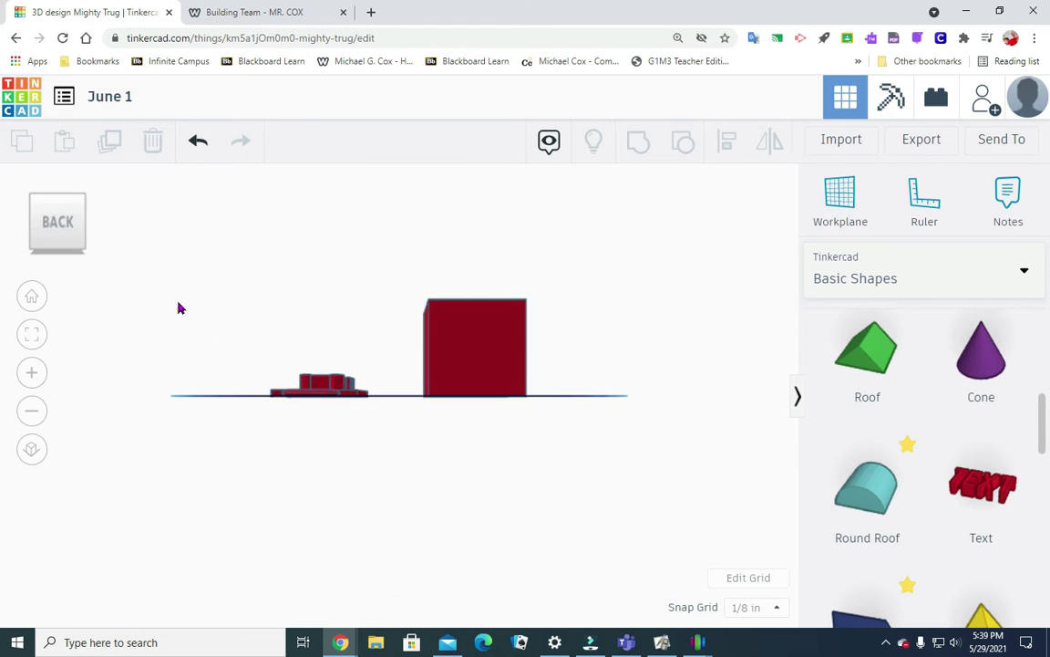
{"action": "left_click", "coordinate": [91, 223]}
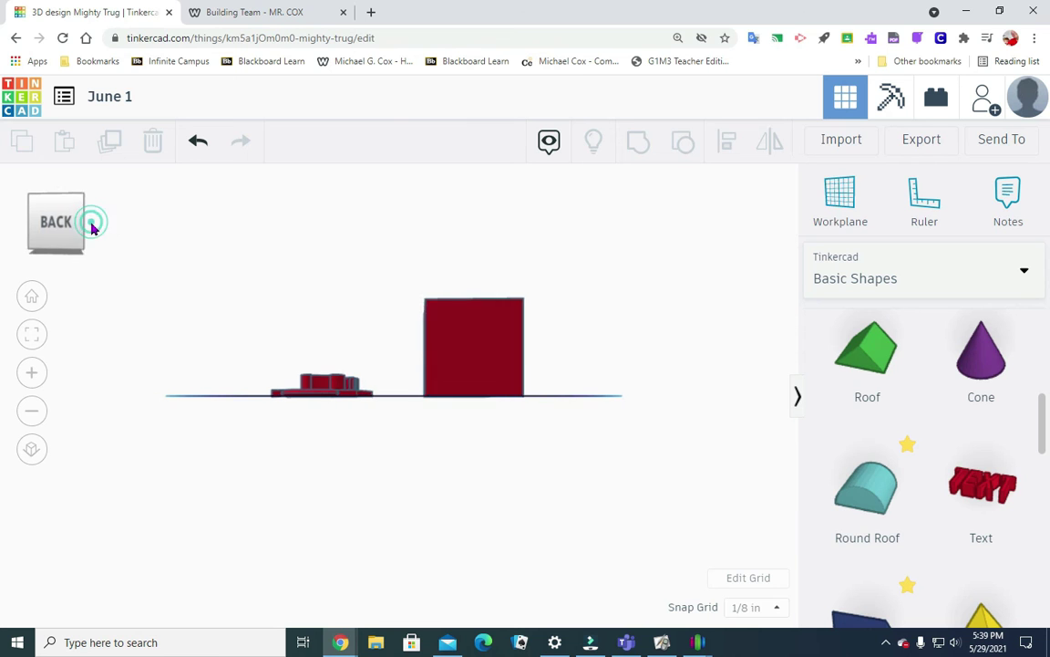
{"action": "left_click", "coordinate": [91, 227]}
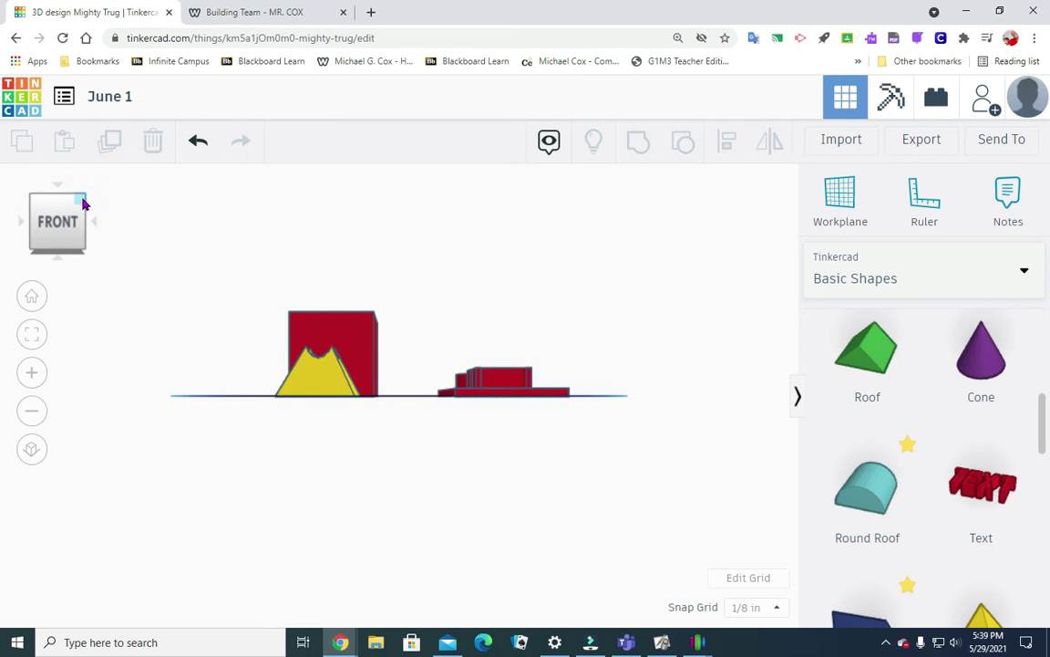
{"action": "left_click", "coordinate": [82, 202]}
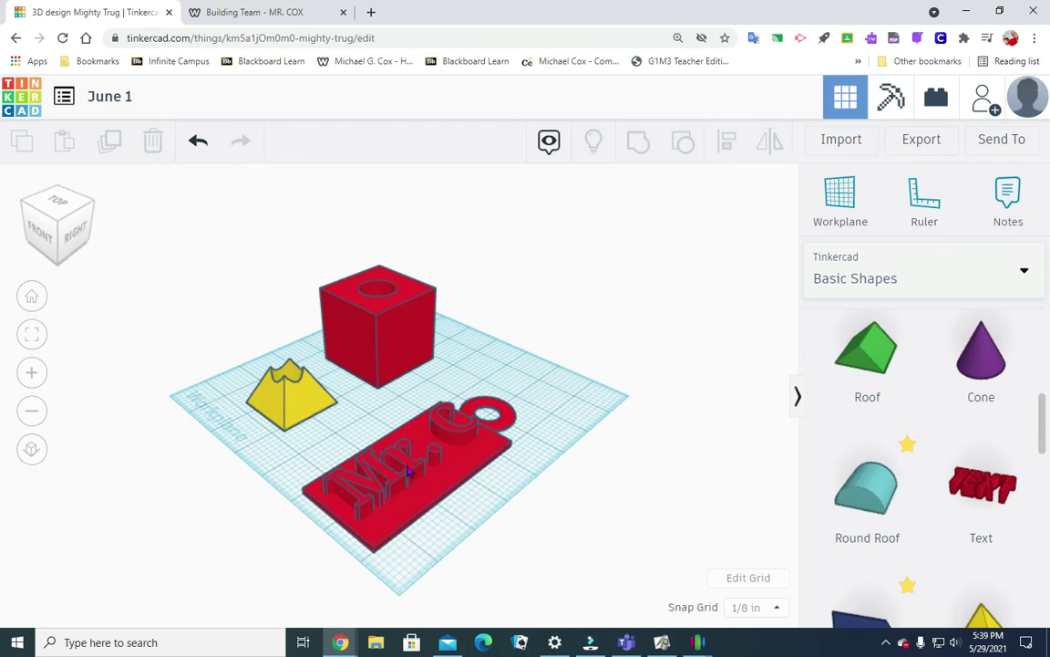
{"action": "left_click", "coordinate": [392, 476]}
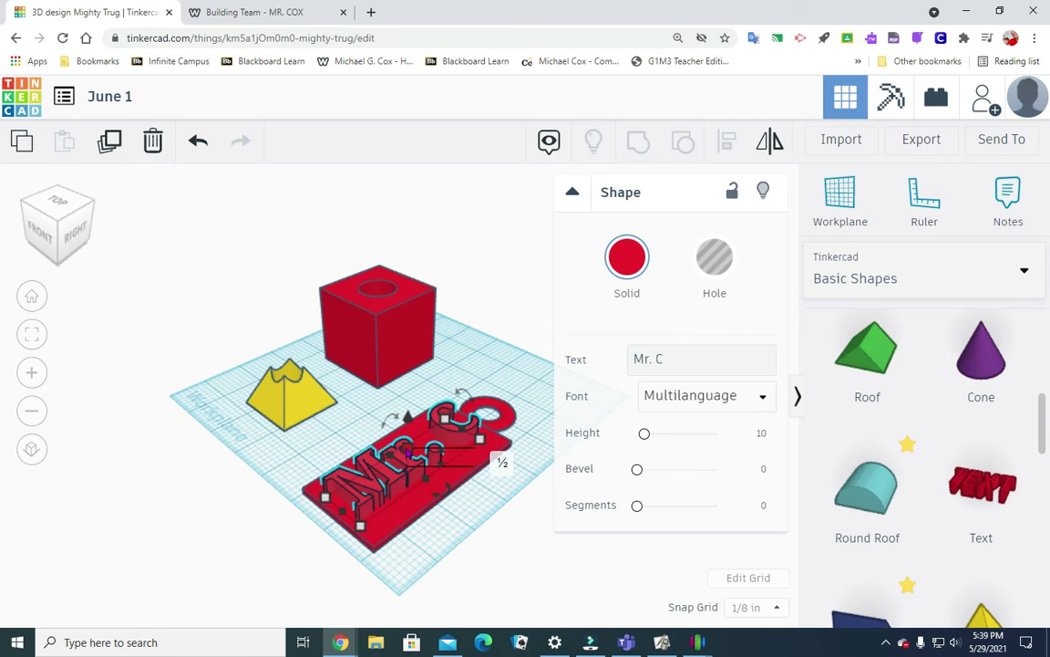
{"action": "left_click", "coordinate": [498, 458]}
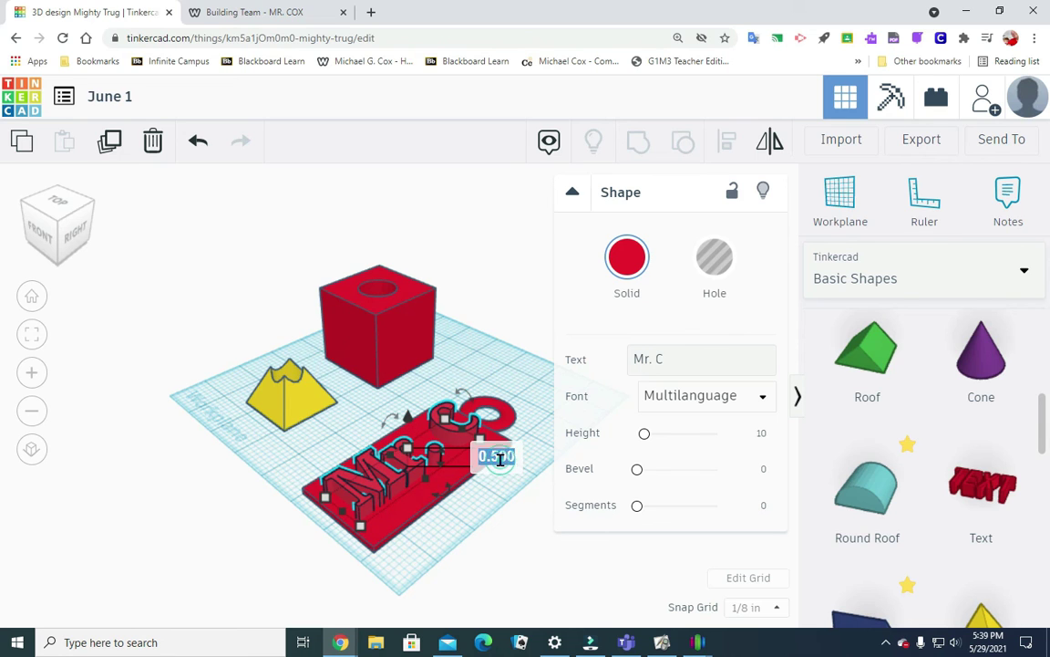
{"action": "type", "text": "2"}
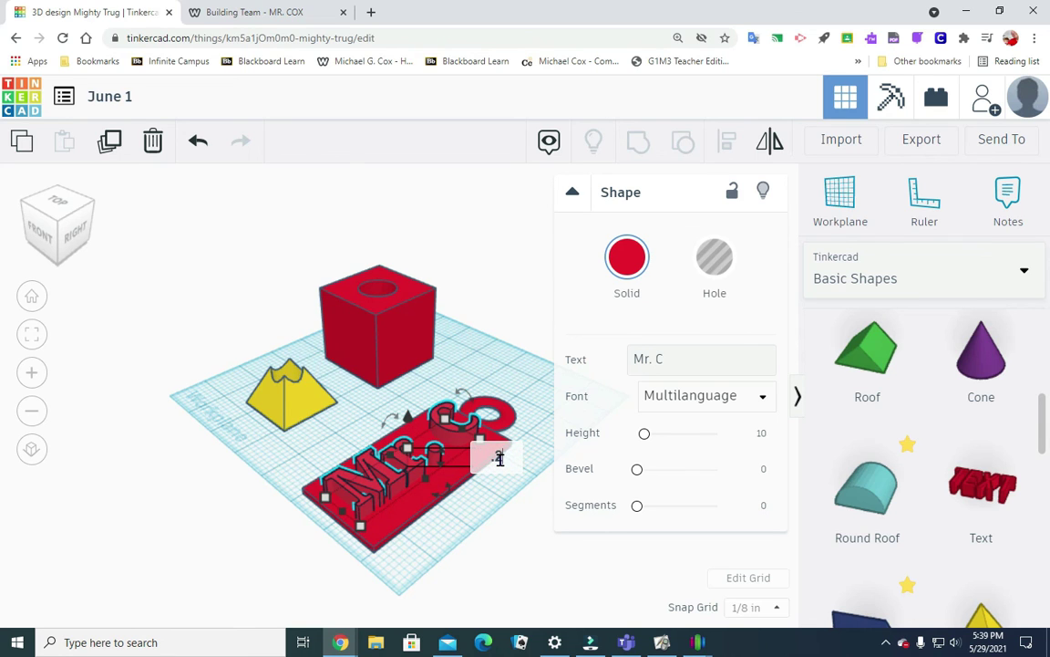
{"action": "key", "text": "Return"}
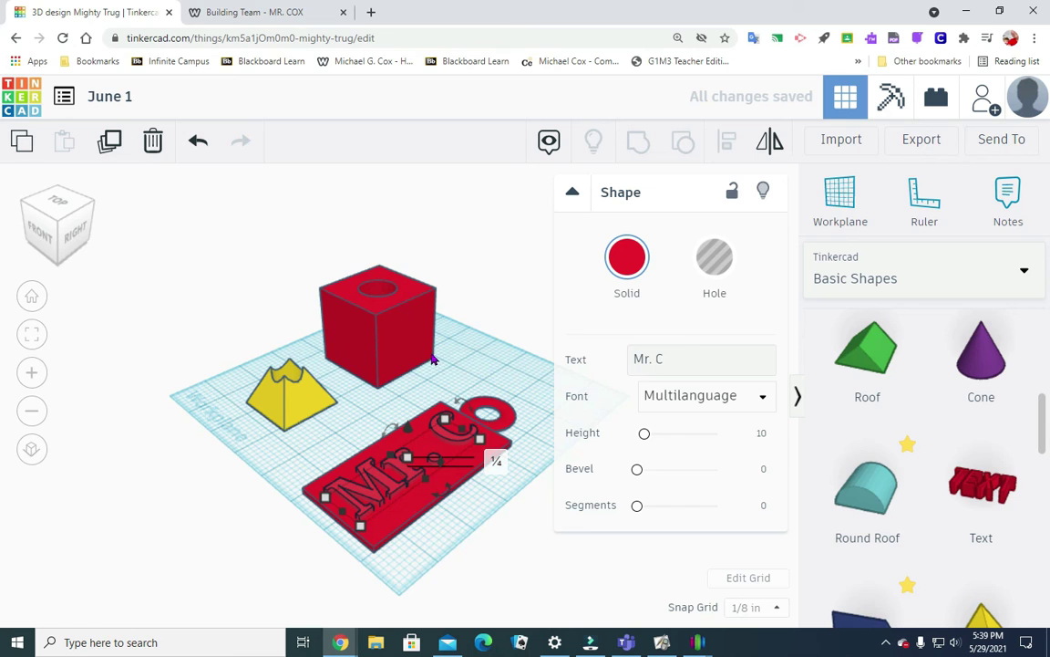
- Select the text together with the red plate, center them across the plate's width and group them into one shape
{"action": "left_click", "coordinate": [440, 534]}
{"action": "left_click_drag", "start_coordinate": [383, 545], "coordinate": [513, 369]}
{"action": "left_click", "coordinate": [422, 552]}
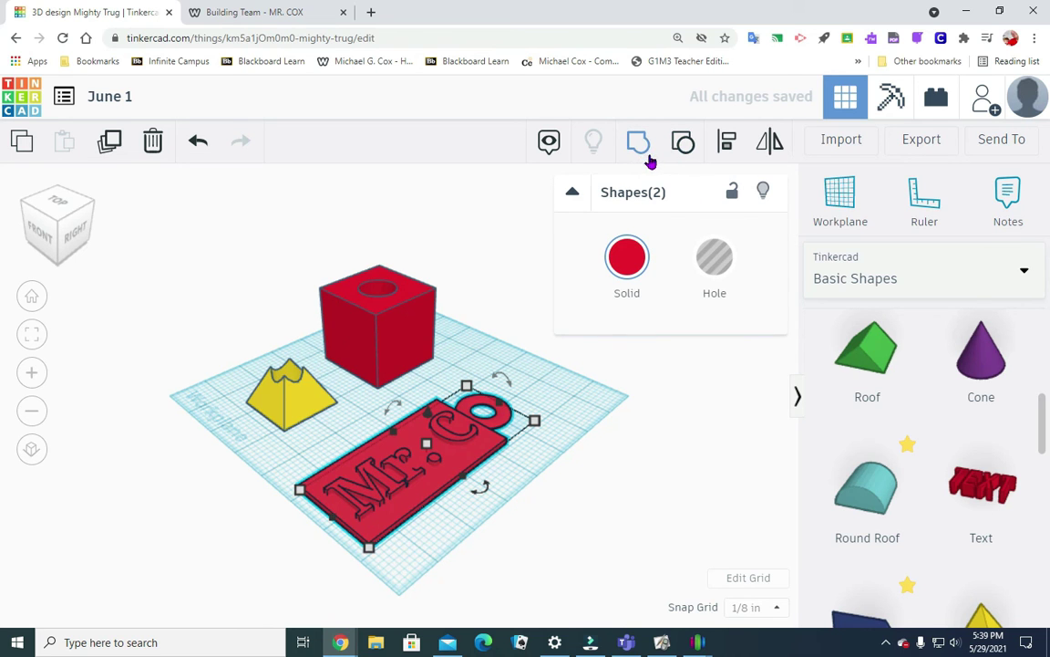
{"action": "left_click", "coordinate": [727, 142]}
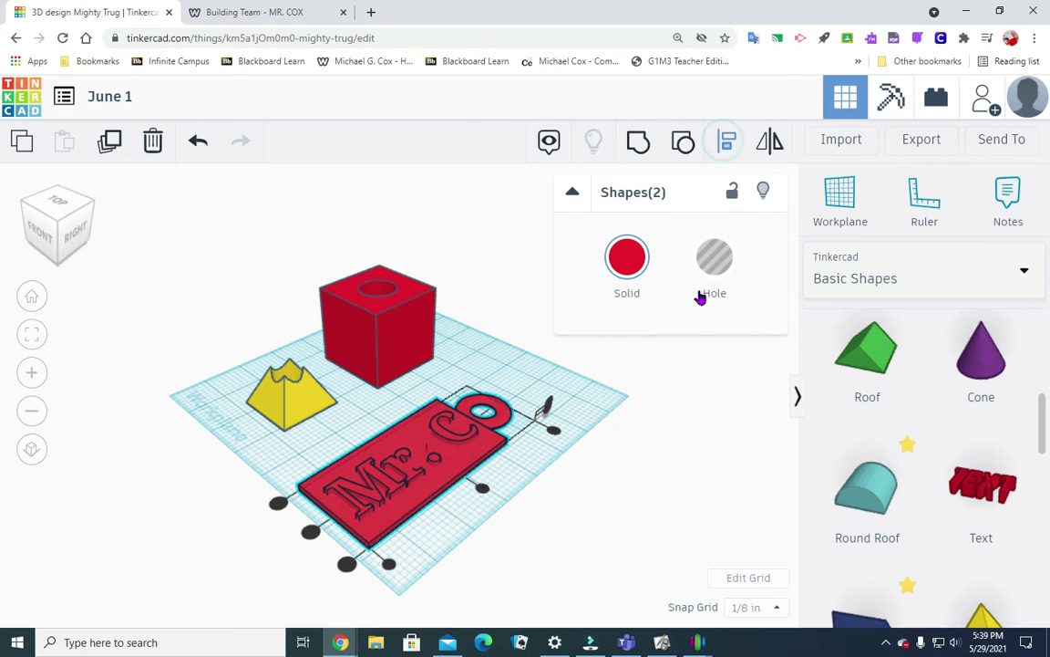
{"action": "left_click", "coordinate": [311, 531]}
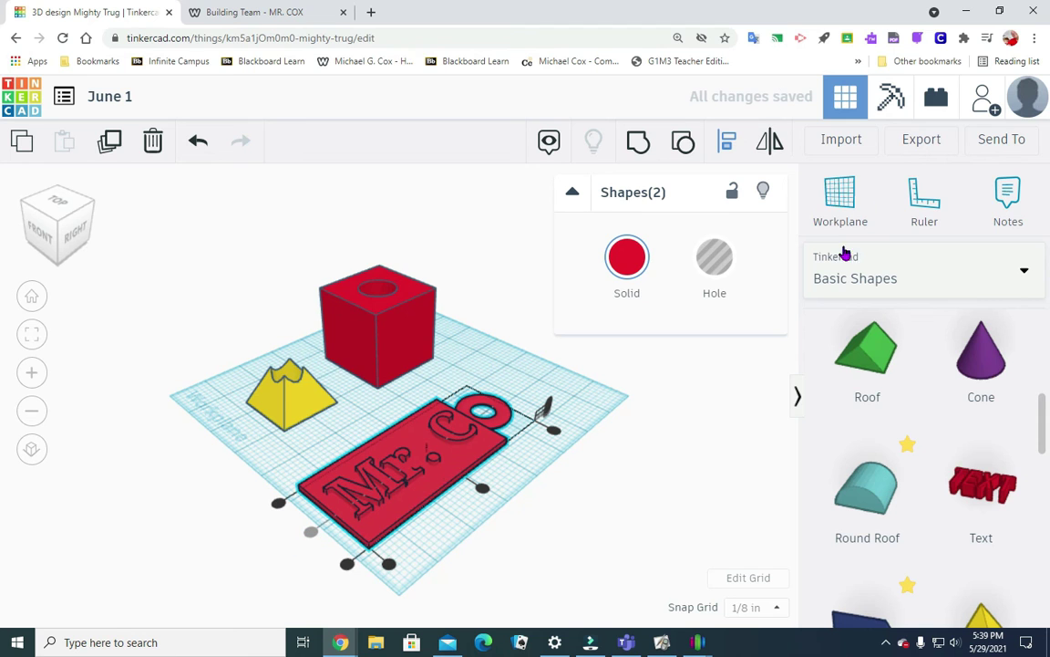
{"action": "left_click", "coordinate": [641, 146]}
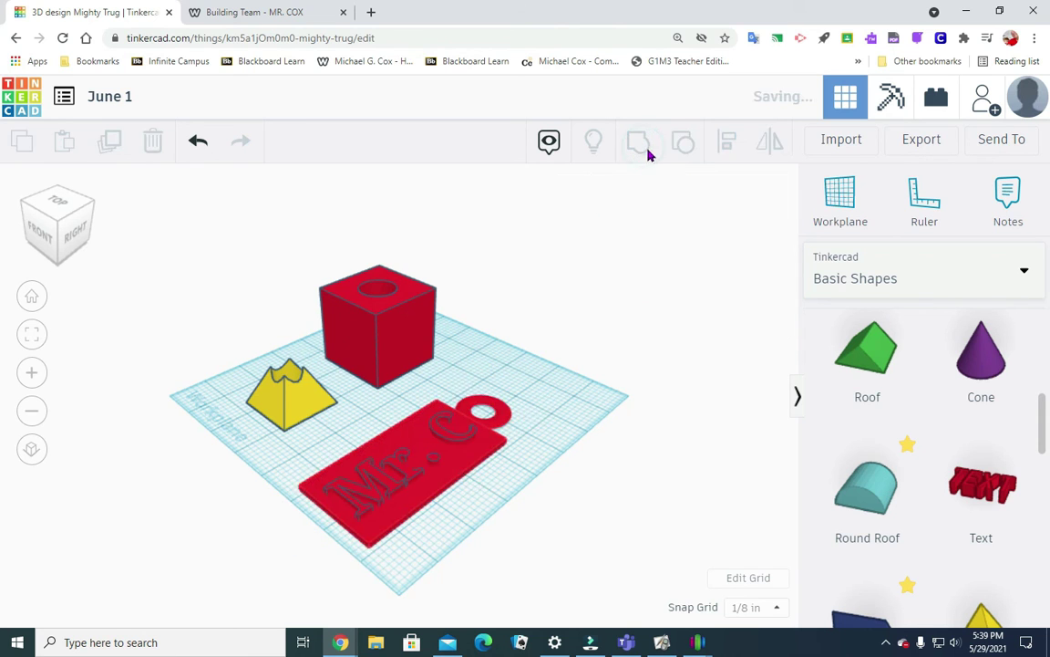
{"action": "left_click", "coordinate": [589, 497]}
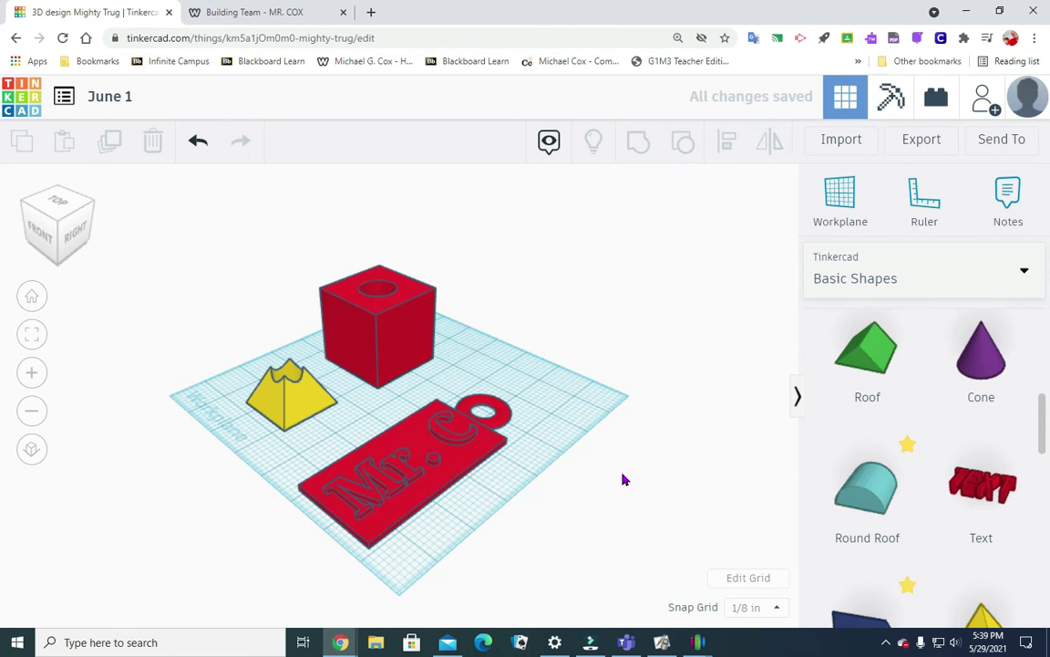
- Inspect the finished tag with its ring and raised text from the top, back, front and corner views
{"action": "left_click", "coordinate": [60, 206]}
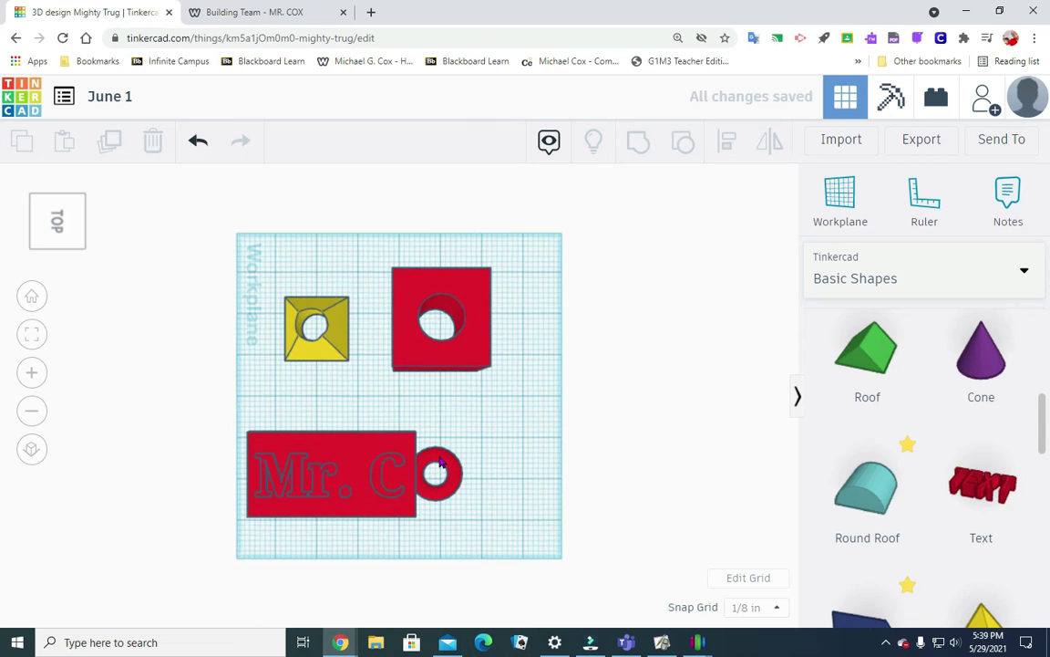
{"action": "left_click", "coordinate": [515, 482]}
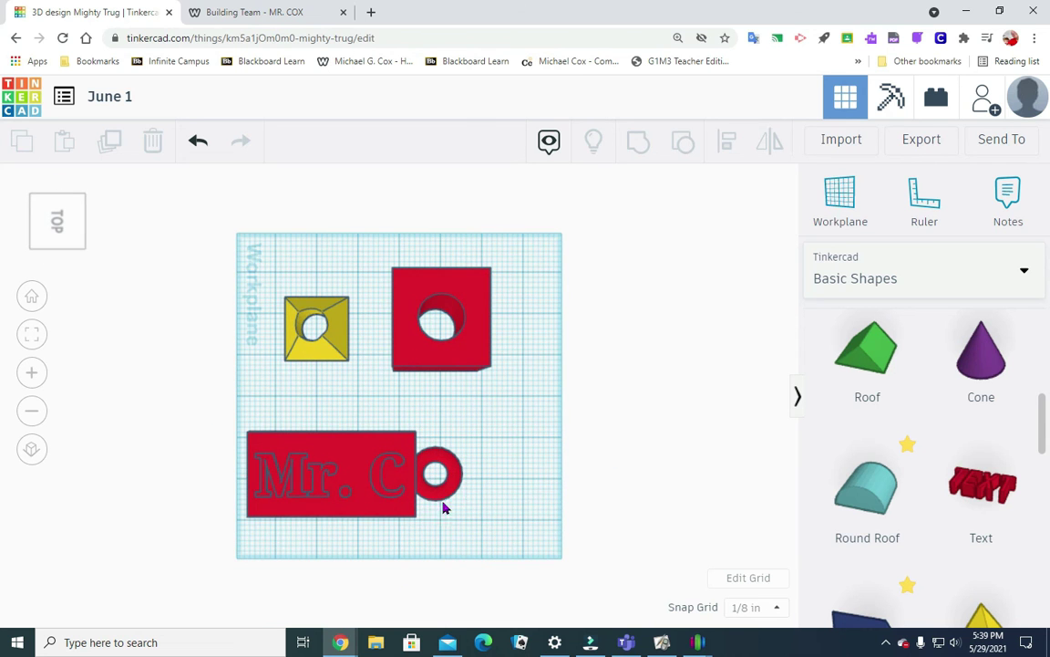
{"action": "left_click", "coordinate": [81, 243]}
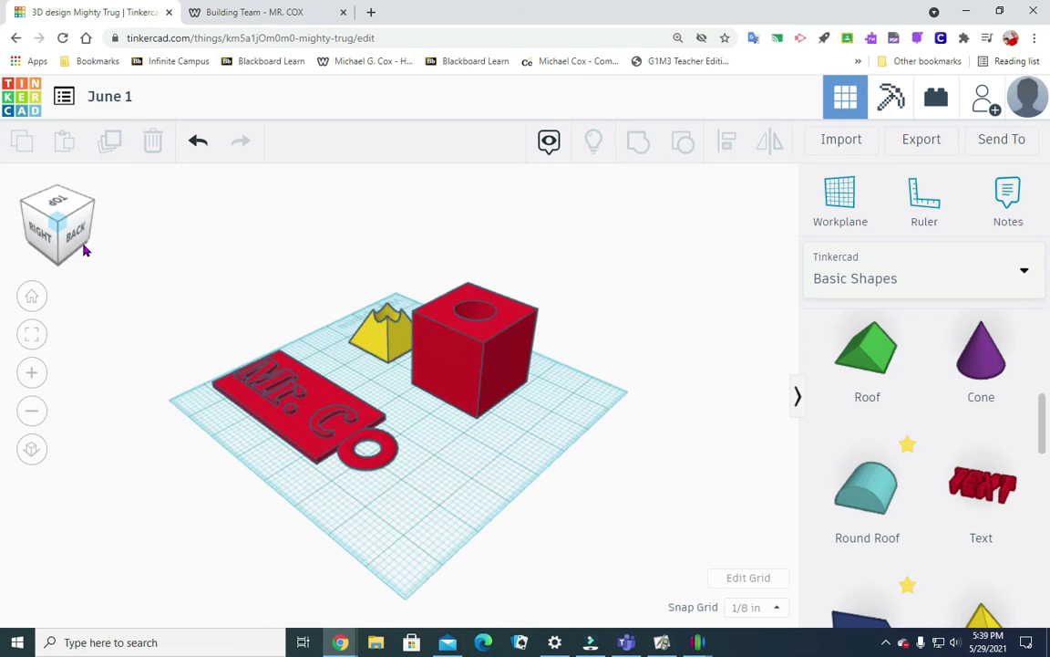
{"action": "left_click", "coordinate": [90, 231]}
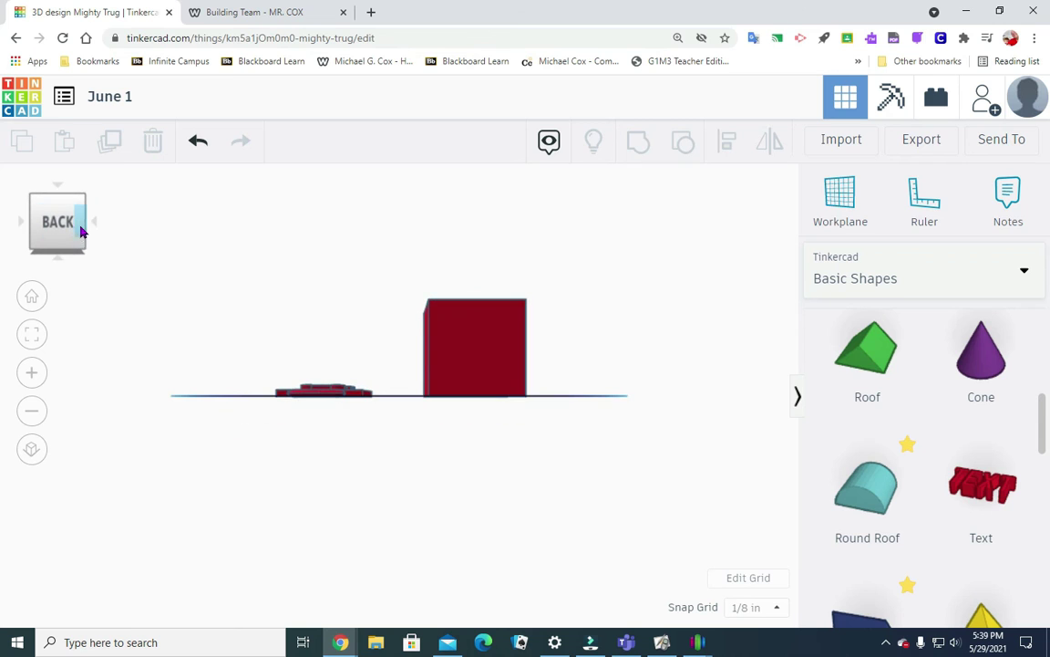
{"action": "left_click", "coordinate": [92, 219]}
{"action": "left_click", "coordinate": [91, 221]}
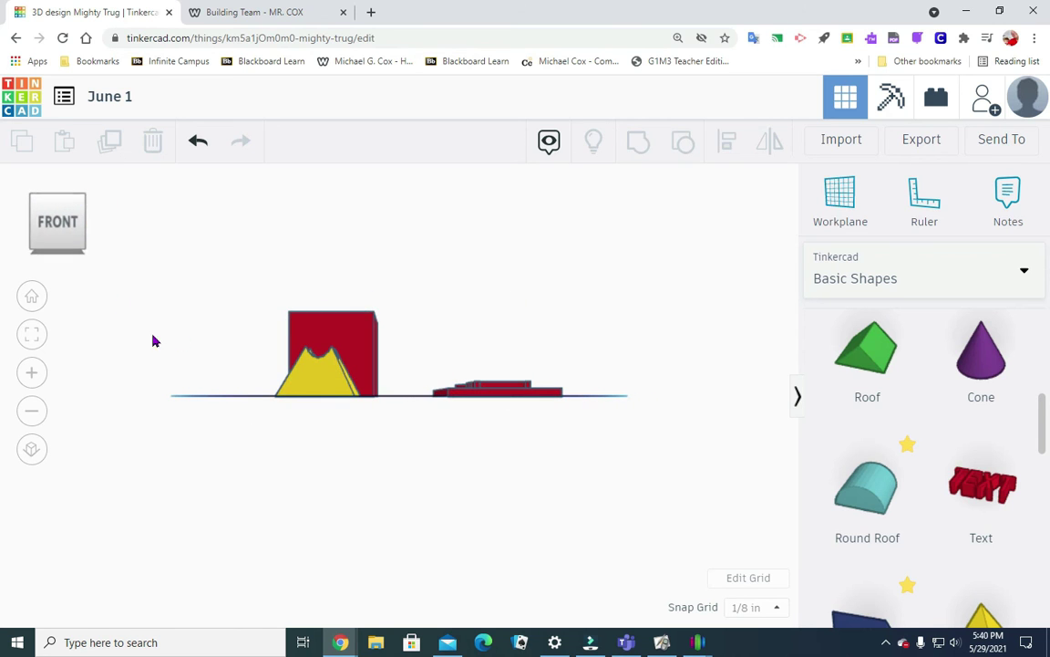
{"action": "left_click", "coordinate": [82, 194]}
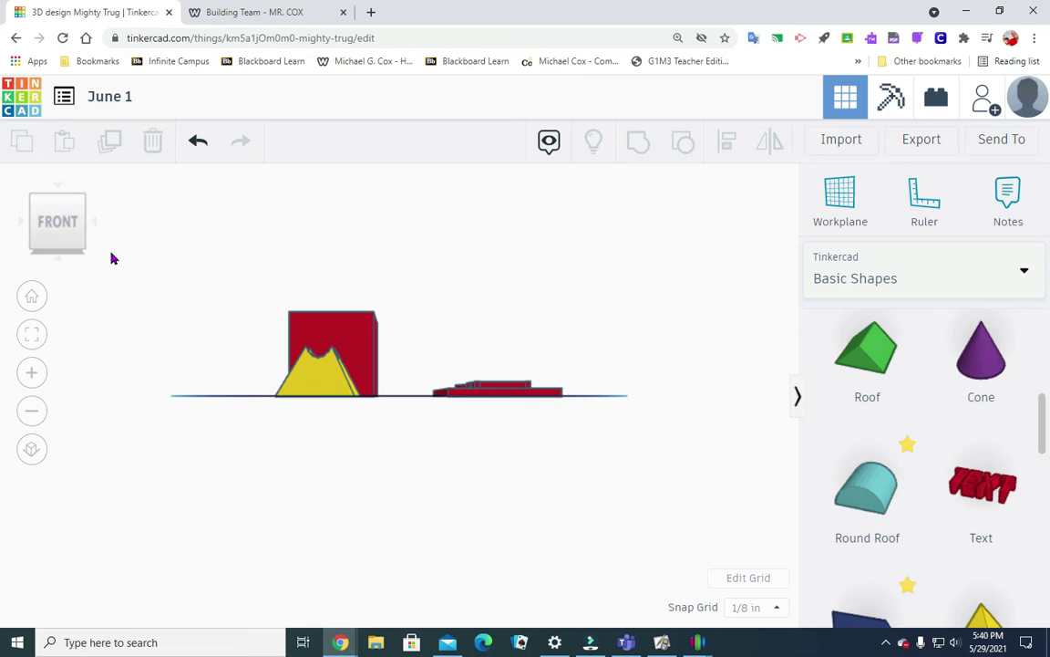
{"action": "left_click", "coordinate": [82, 200]}
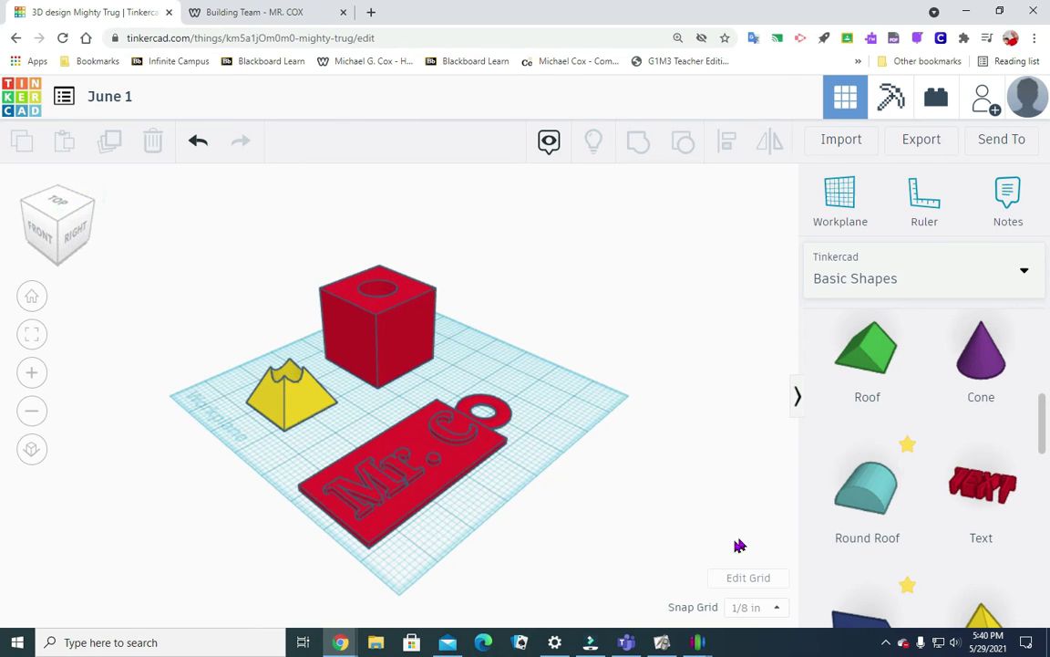
{"action": "left_click", "coordinate": [682, 463]}
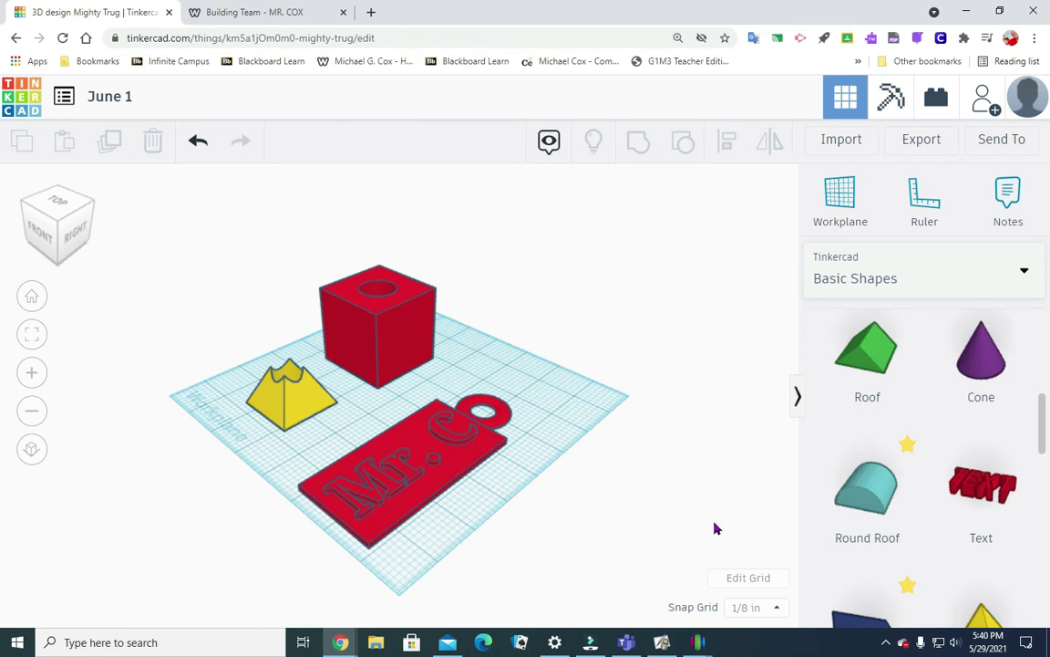